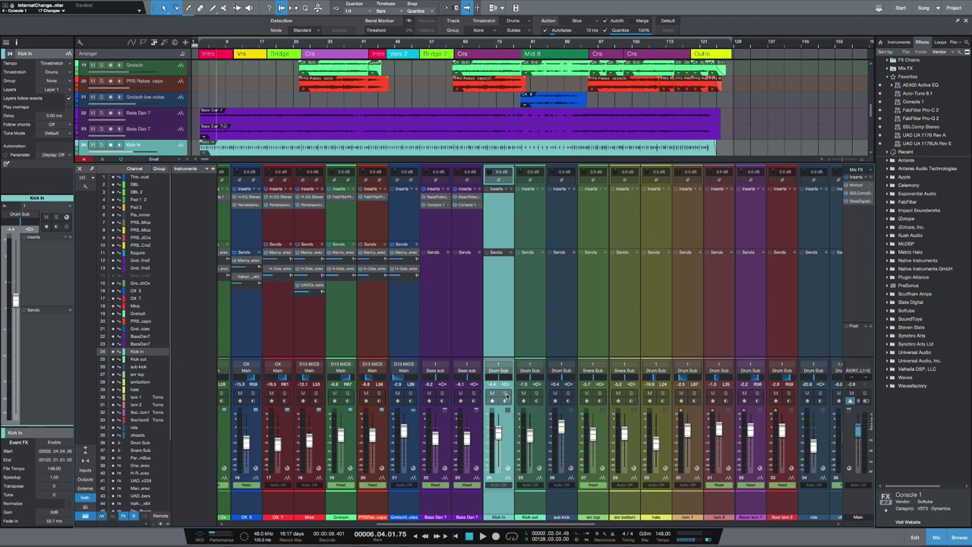
Step: Solo the Kick In channel and insert the Console 1 plug-in on it
{"action": "left_click", "coordinate": [506, 393]}
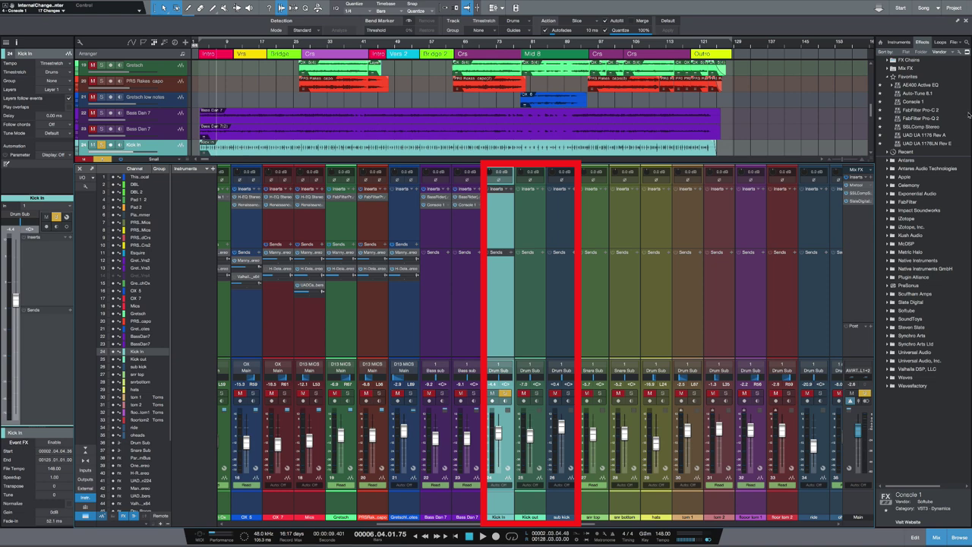
{"action": "left_click", "coordinate": [912, 101]}
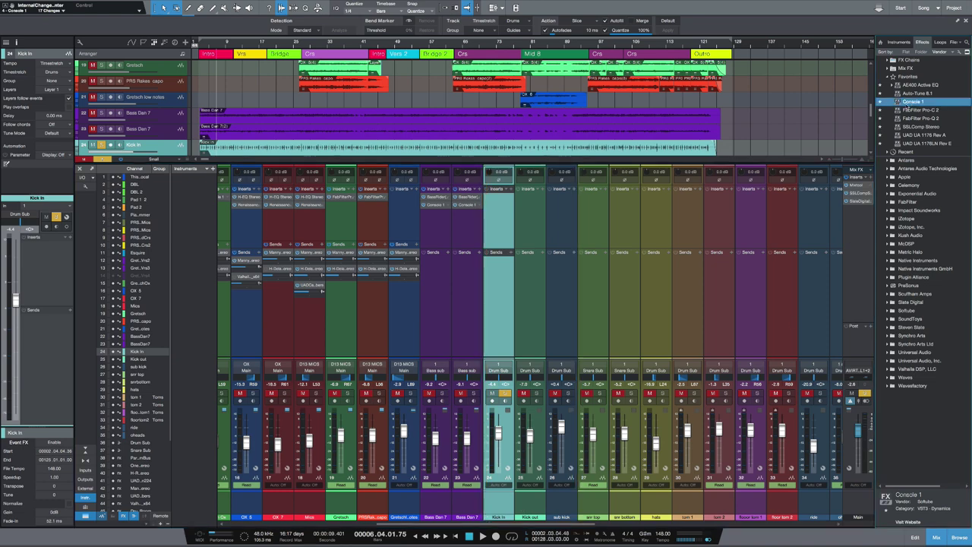
{"action": "left_click_drag", "start_coordinate": [909, 108], "coordinate": [514, 228]}
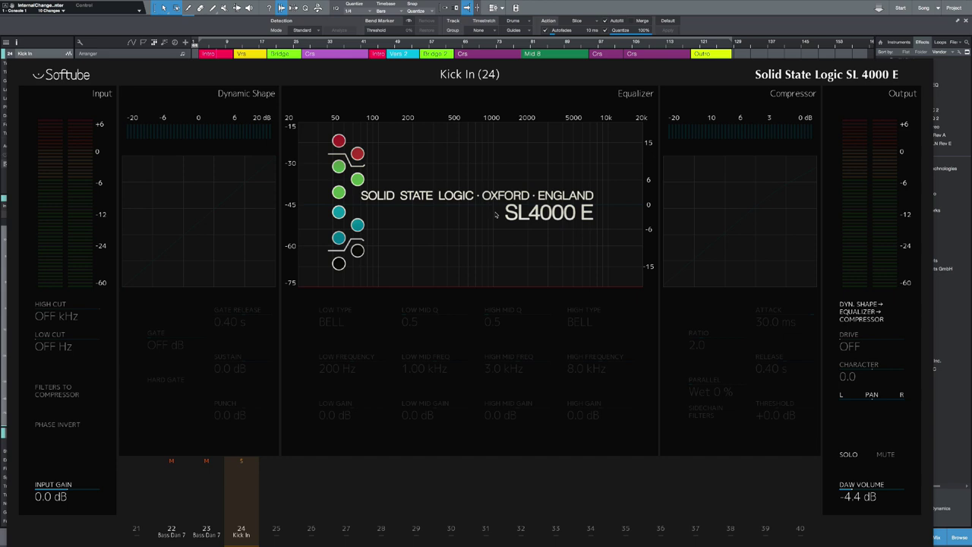
{"action": "left_click_drag", "start_coordinate": [539, 74], "coordinate": [552, 38]}
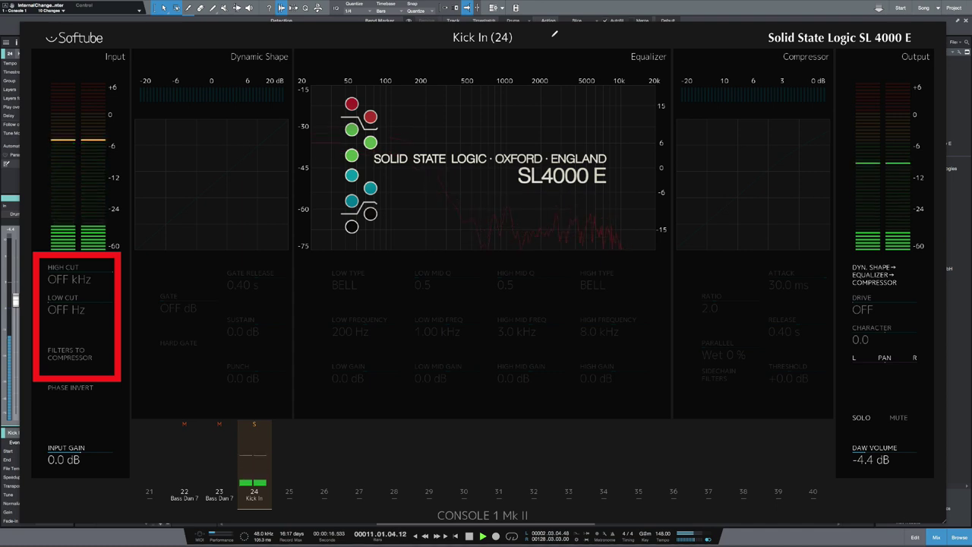
Step: Set the Kick In channel's high cut to 15.7 kHz and low cut to 18 Hz
{"action": "key", "text": "space"}
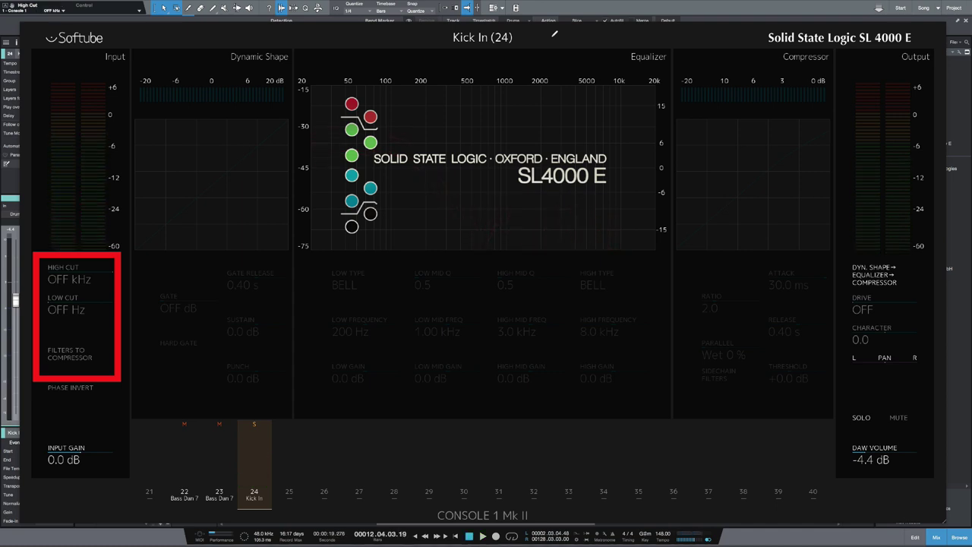
{"action": "key", "text": "space"}
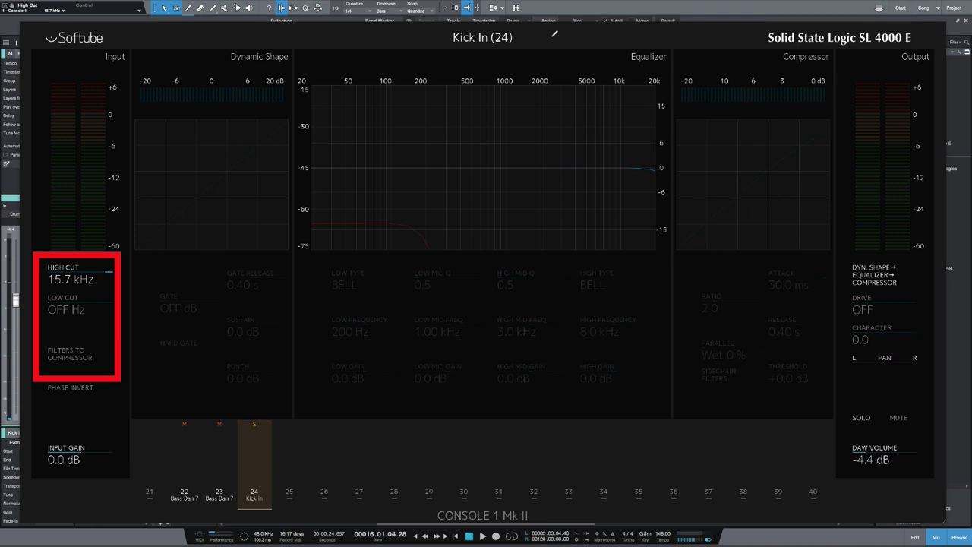
{"action": "key", "text": "space"}
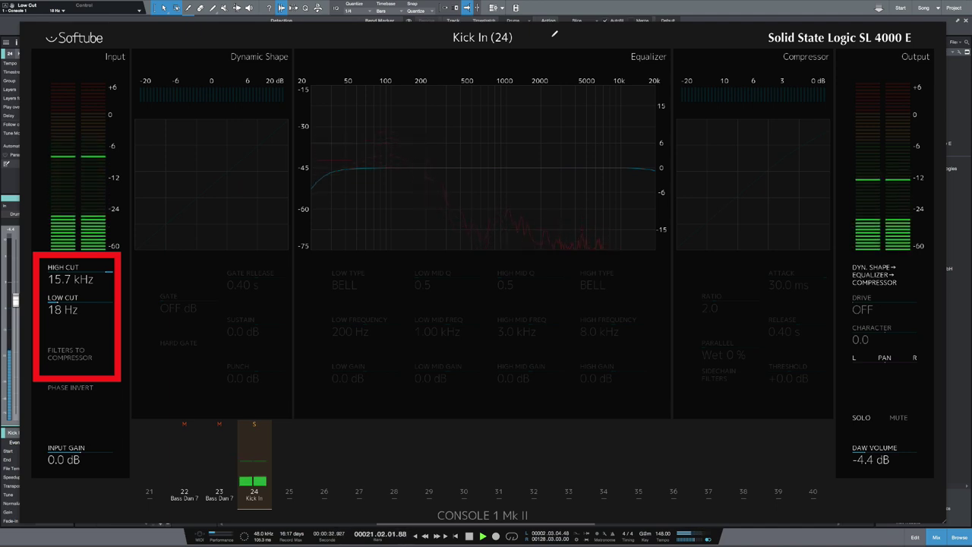
{"action": "key", "text": "space"}
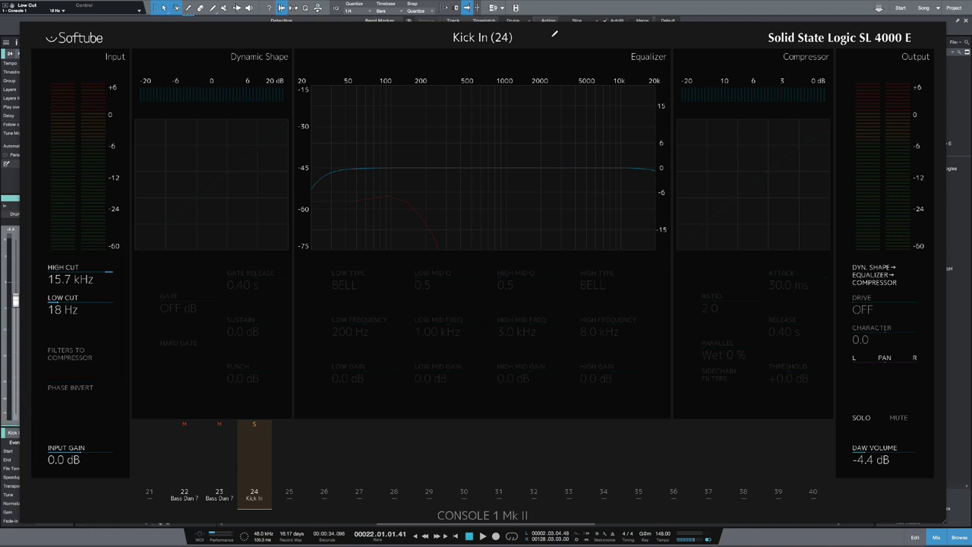
Step: Equalize Kick In: low 60 Hz at 4.4 dB, low mid 0.41 kHz at -3.7 dB (Q 1.7), high mid 6.3 kHz at -2.7 dB (Q 2.0)
{"action": "key", "text": "space"}
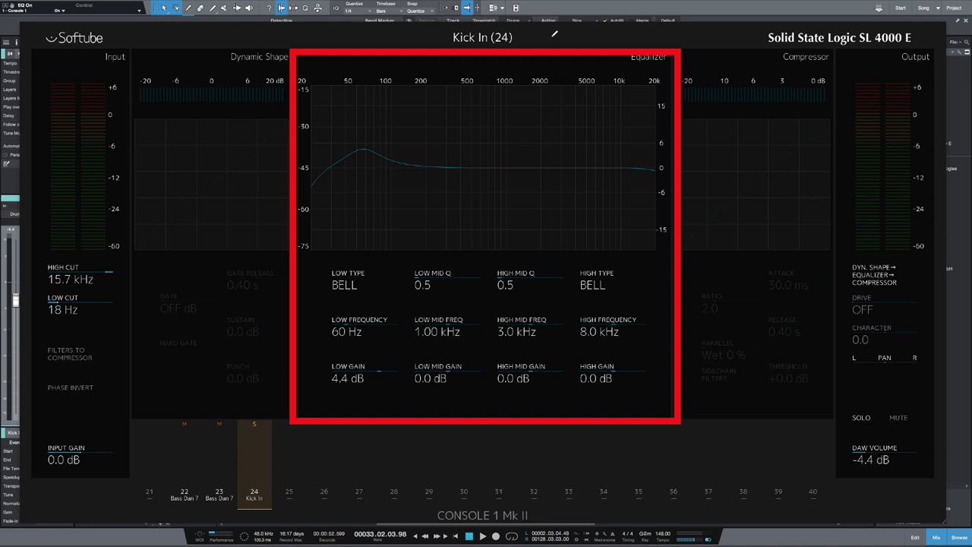
{"action": "key", "text": "space"}
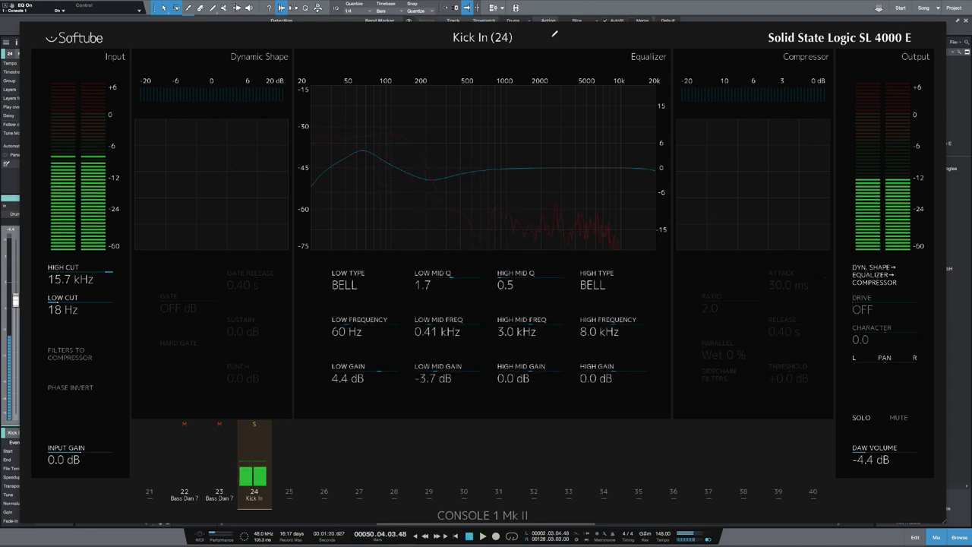
{"action": "key", "text": "space"}
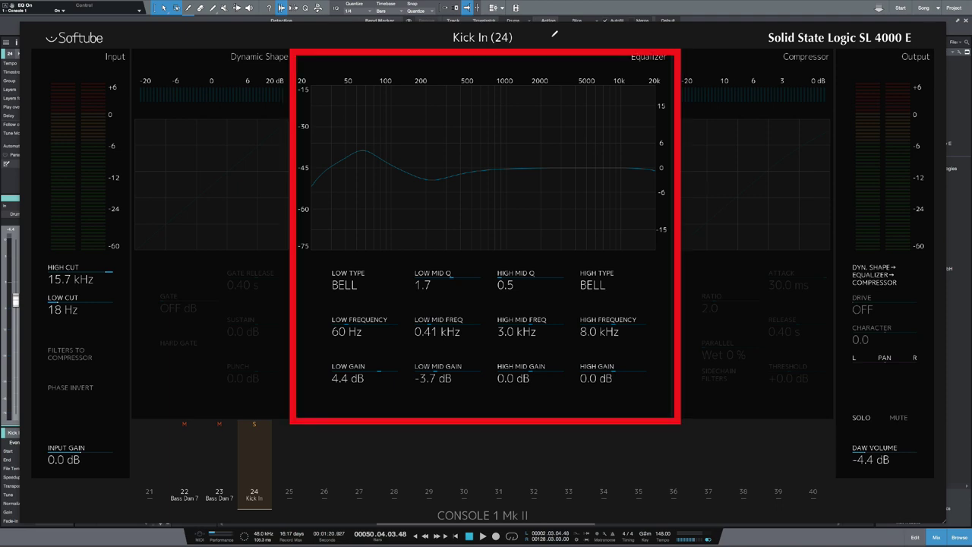
{"action": "key", "text": "space"}
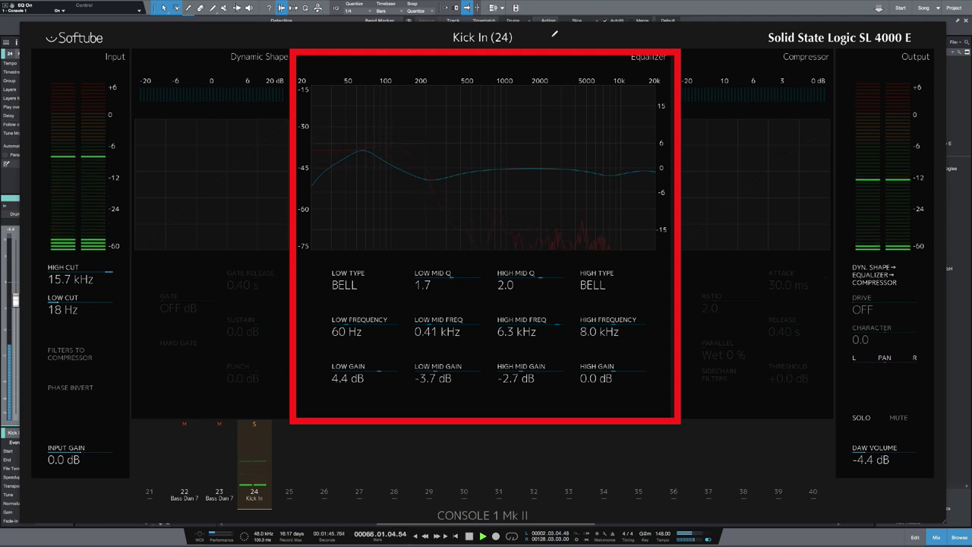
{"action": "key", "text": "space"}
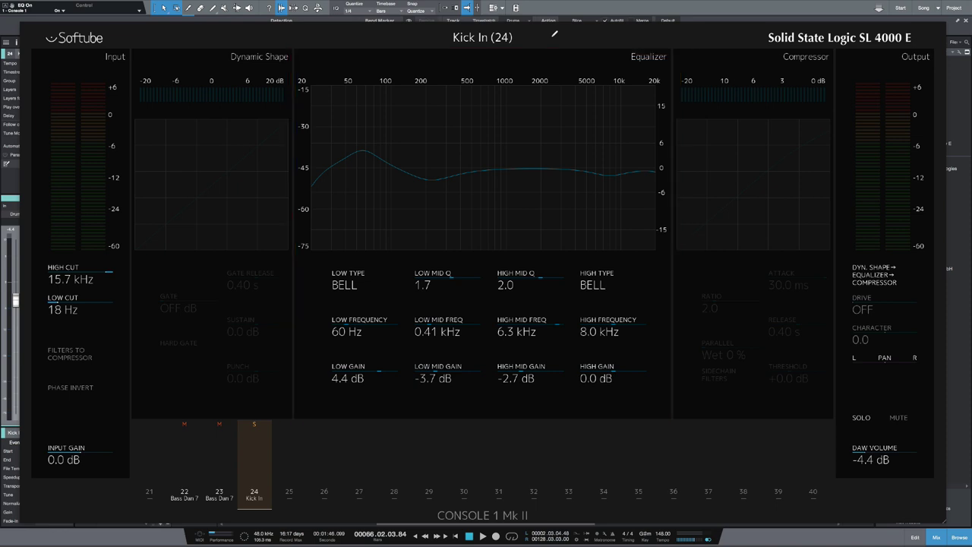
Step: Compress Kick In with ratio 2.8 and threshold -10.2 dB, and set its drive to 3.1 and character to 0.2
{"action": "key", "text": "space"}
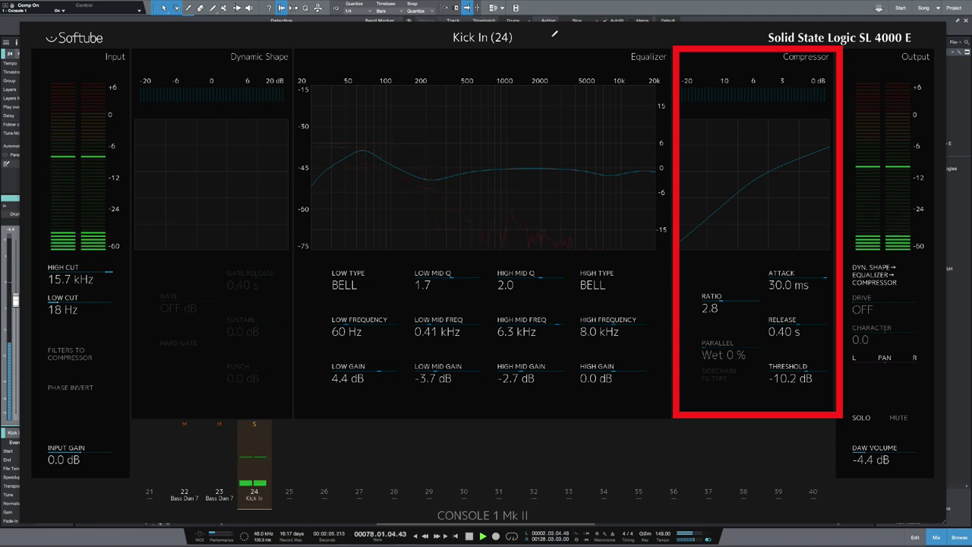
{"action": "key", "text": "space"}
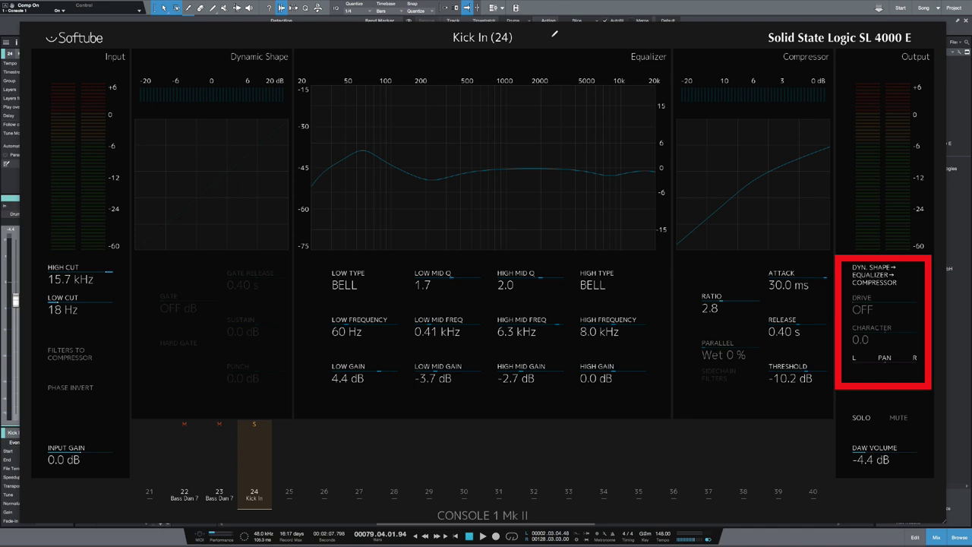
{"action": "key", "text": "space"}
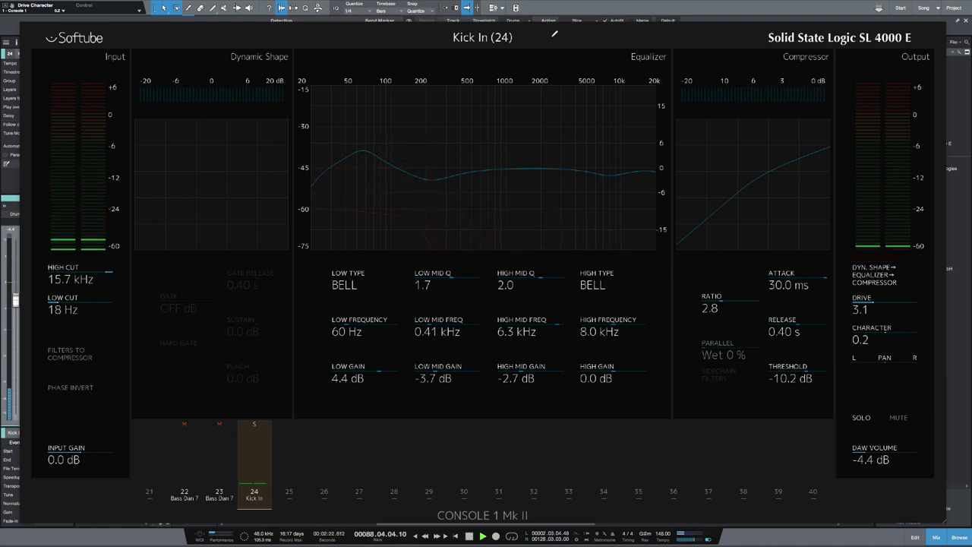
Step: Compare the Kick In sound with Console 1 bypassed and active during playback, and close the plug-in window
{"action": "key", "text": "shift"}
{"action": "key", "text": "shift+b"}
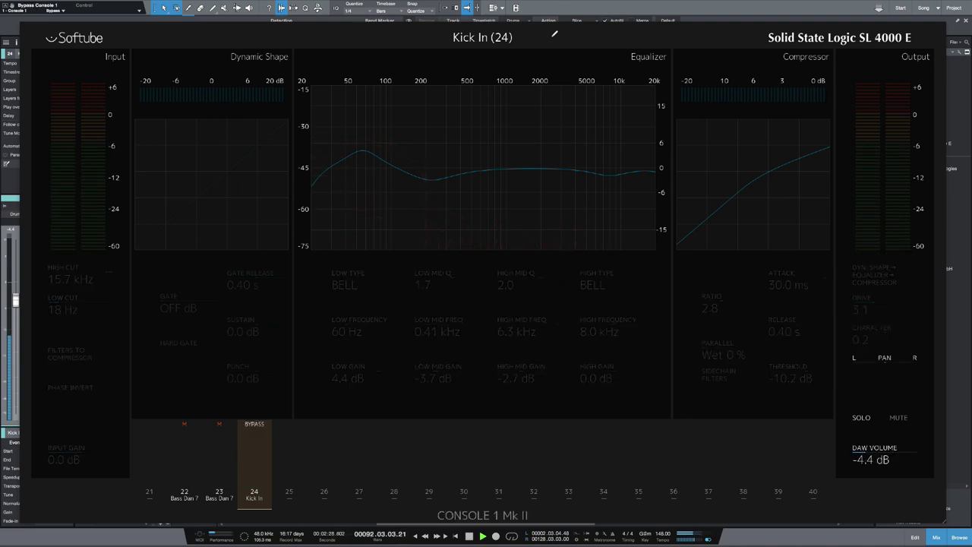
{"action": "key", "text": "shift+b"}
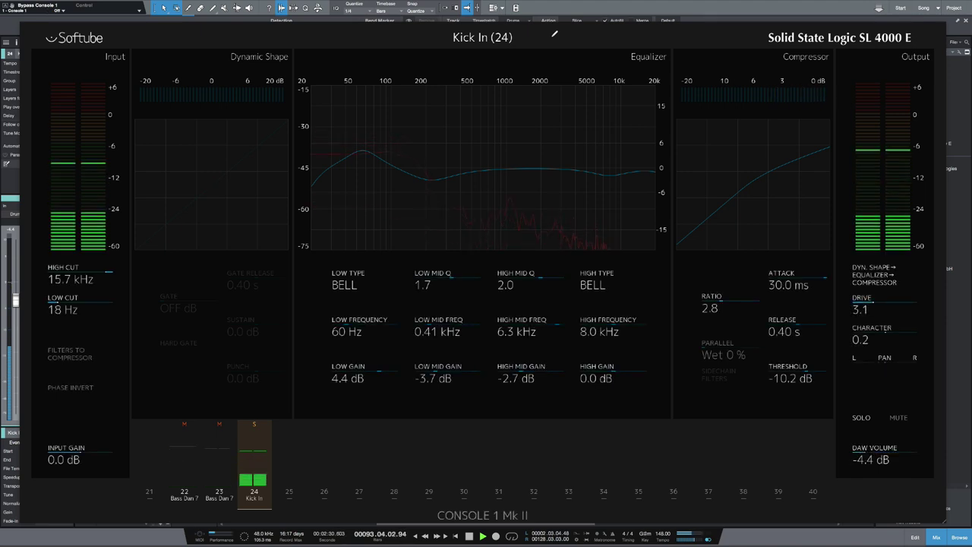
{"action": "key", "text": "space"}
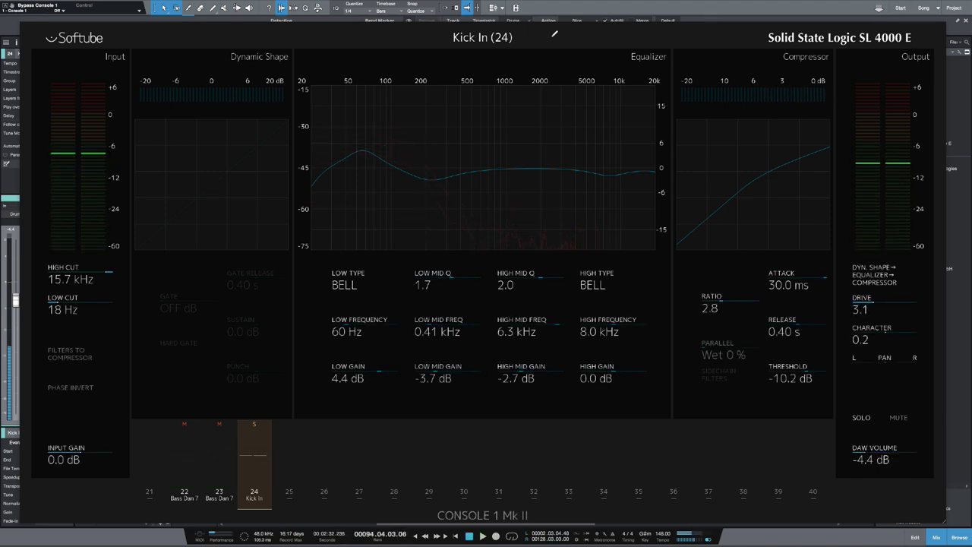
{"action": "key", "text": "ctrl+w"}
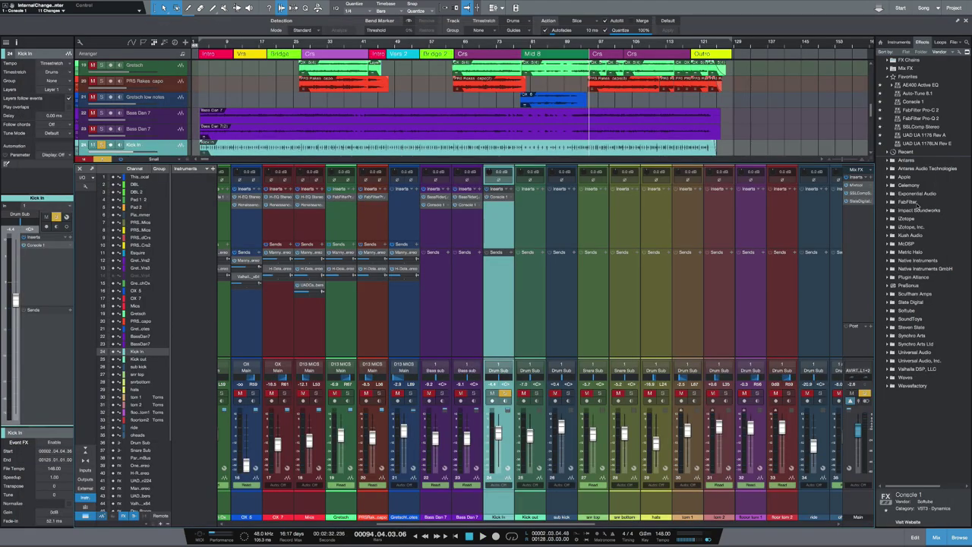
Step: Solo Kick out instead of Kick In and insert the FabFilter Pro-G gate on the Kick out channel
{"action": "left_click", "coordinate": [912, 202]}
{"action": "left_click", "coordinate": [505, 393]}
{"action": "left_click", "coordinate": [537, 394]}
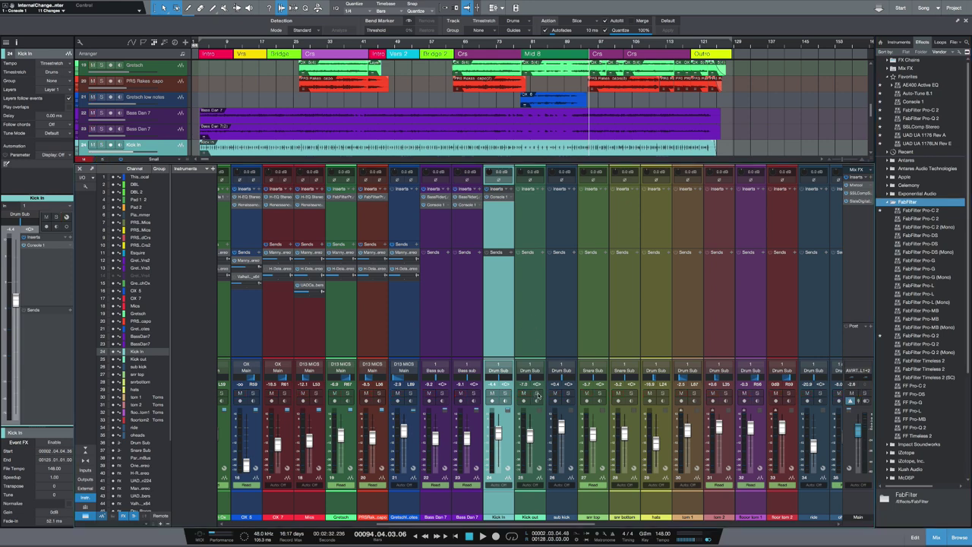
{"action": "key", "text": "space"}
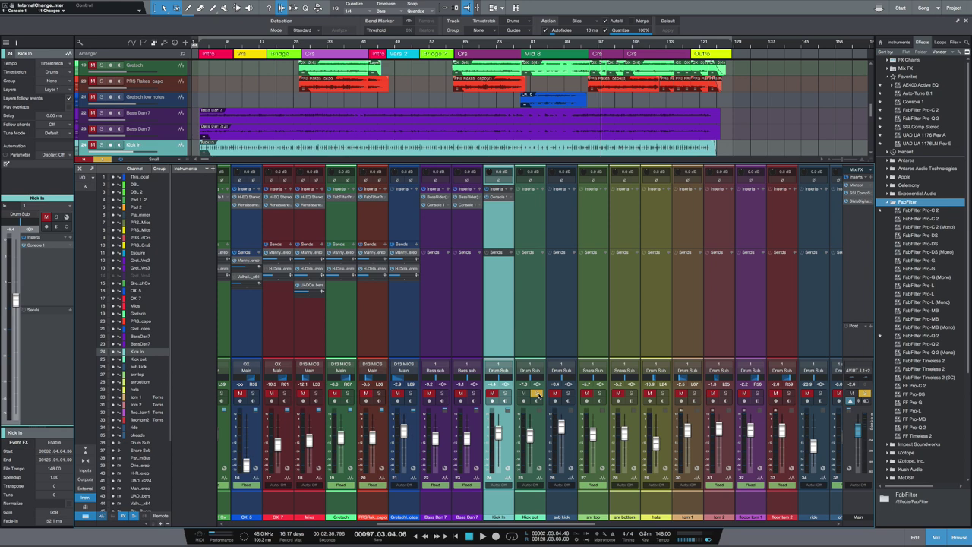
{"action": "scroll", "coordinate": [432, 129], "scroll_direction": "down", "scroll_amount": 2}
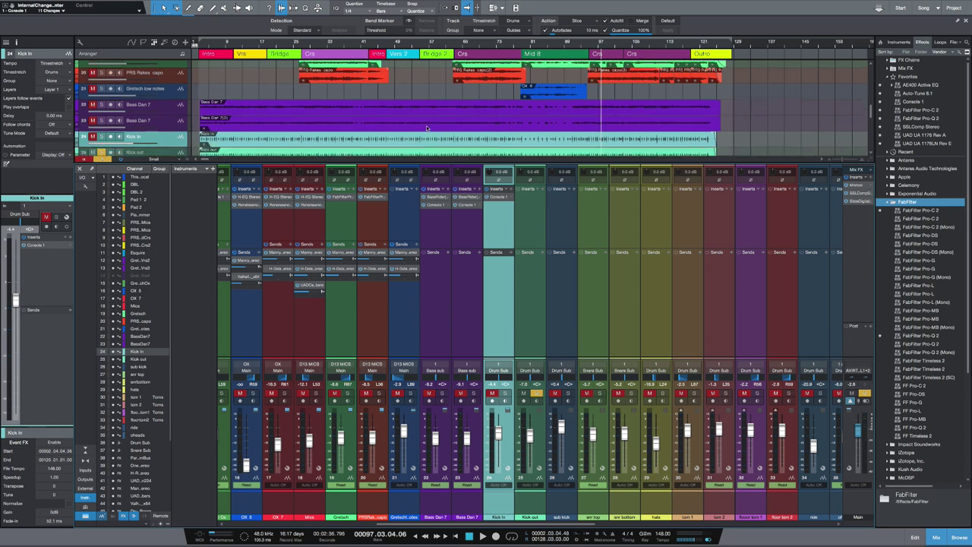
{"action": "left_click", "coordinate": [909, 261]}
{"action": "left_click_drag", "start_coordinate": [909, 261], "coordinate": [530, 197]}
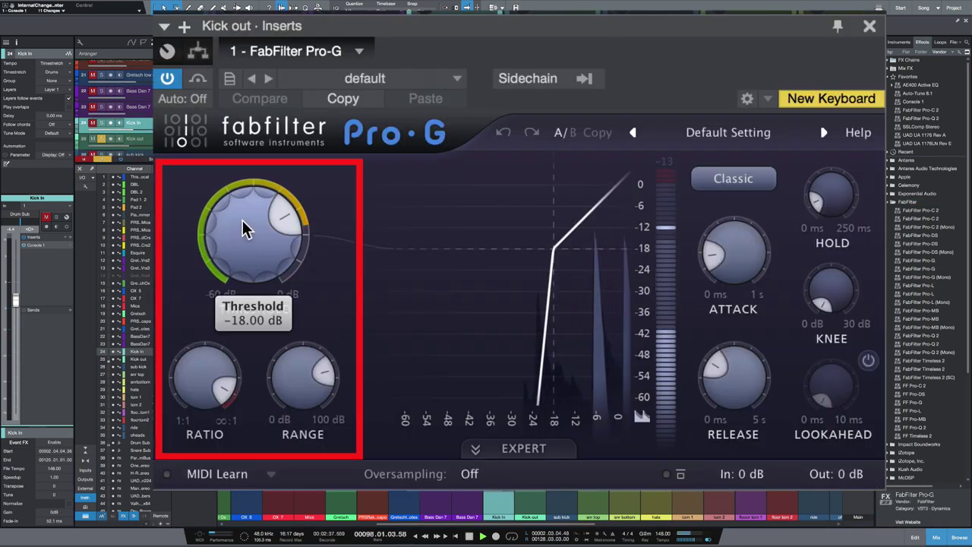
Step: Set the Kick out gate's threshold to about -31.2 dB, attack to 0 ms and release to about 597 ms, with lookahead enabled
{"action": "left_click_drag", "start_coordinate": [246, 223], "coordinate": [239, 342]}
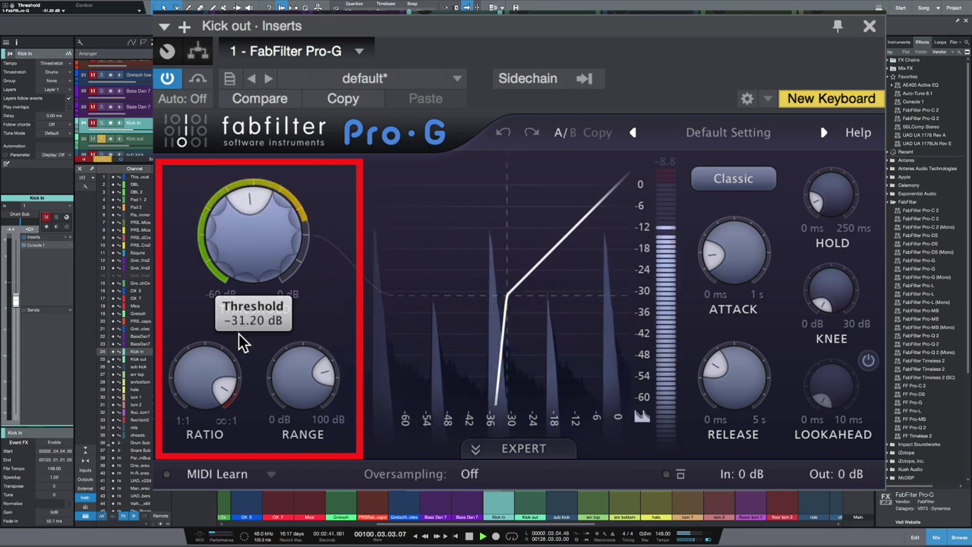
{"action": "left_click_drag", "start_coordinate": [239, 342], "coordinate": [240, 344]}
{"action": "left_click_drag", "start_coordinate": [734, 255], "coordinate": [644, 406]}
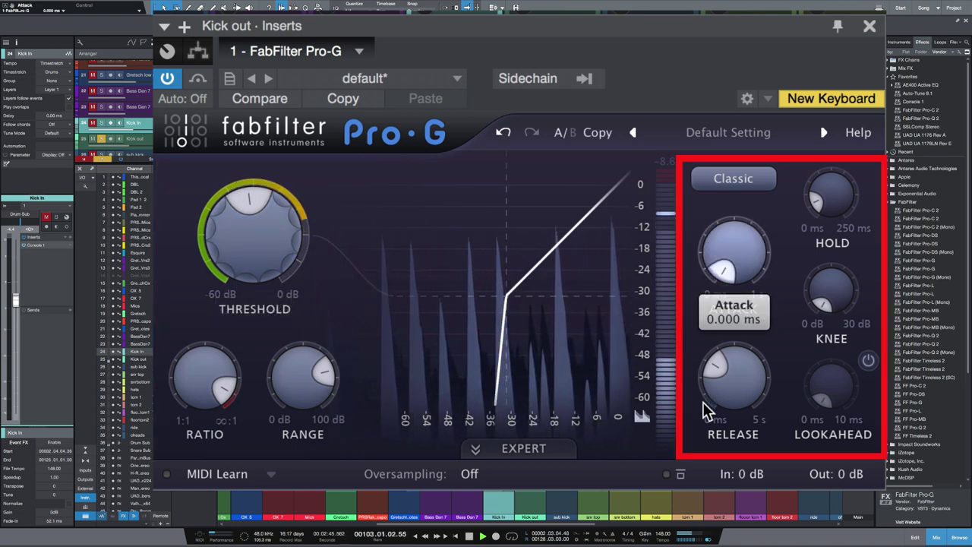
{"action": "left_click_drag", "start_coordinate": [731, 393], "coordinate": [721, 329]}
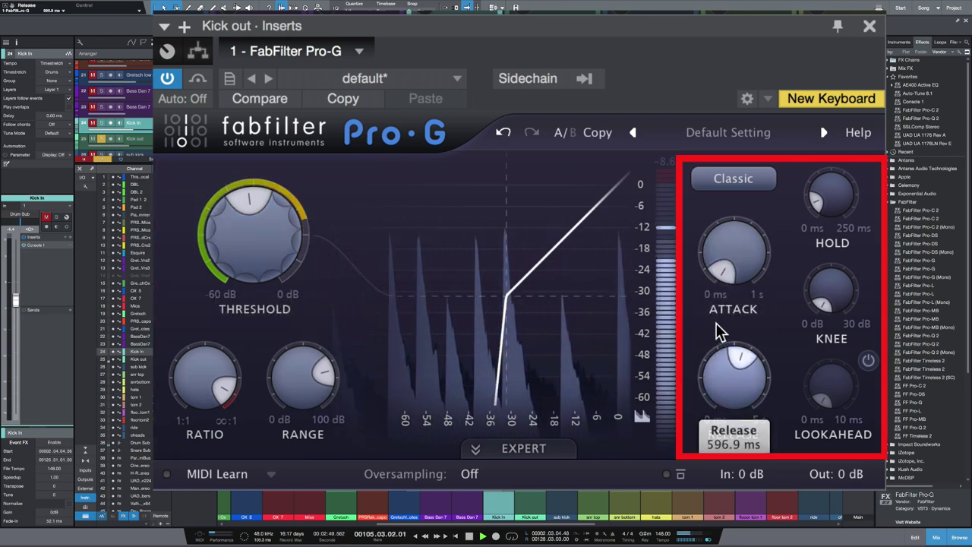
{"action": "left_click", "coordinate": [868, 360]}
{"action": "left_click_drag", "start_coordinate": [826, 406], "coordinate": [735, 44]}
{"action": "key", "text": "space"}
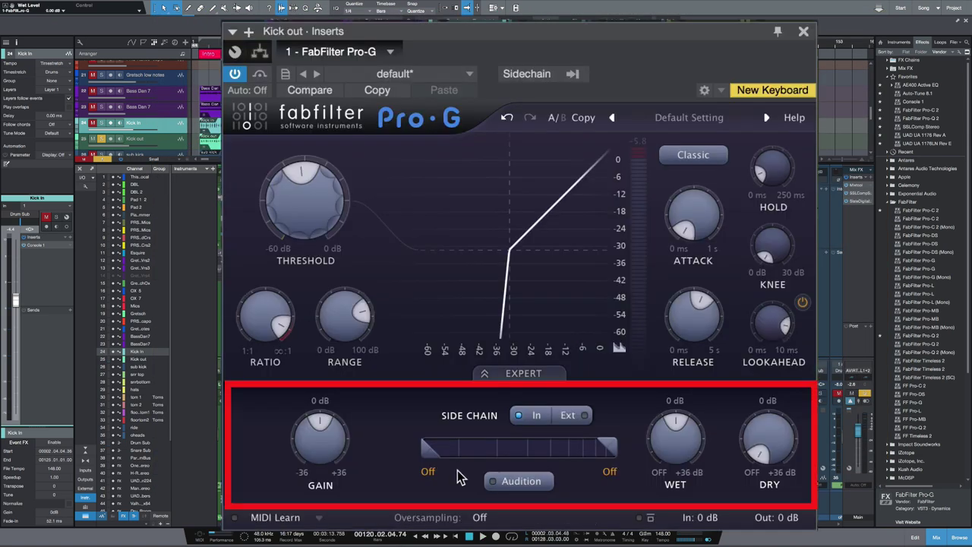
Step: Limit the gate's side-chain filter to 38.2–305.9 Hz while auditioning it, play back the result, and close the gate window
{"action": "left_click", "coordinate": [516, 481]}
{"action": "left_click_drag", "start_coordinate": [610, 448], "coordinate": [495, 452]}
{"action": "left_click_drag", "start_coordinate": [425, 448], "coordinate": [468, 449]}
{"action": "left_click", "coordinate": [532, 482]}
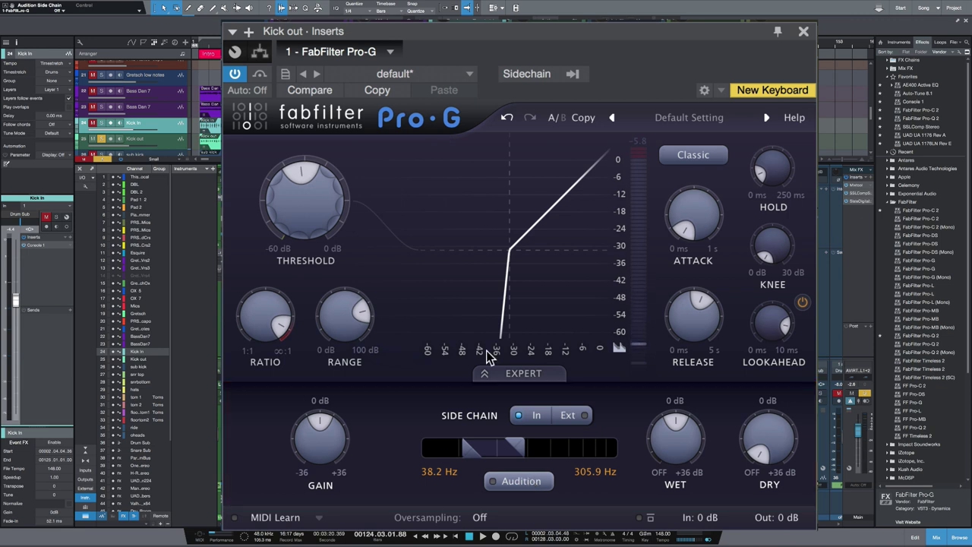
{"action": "key", "text": "space"}
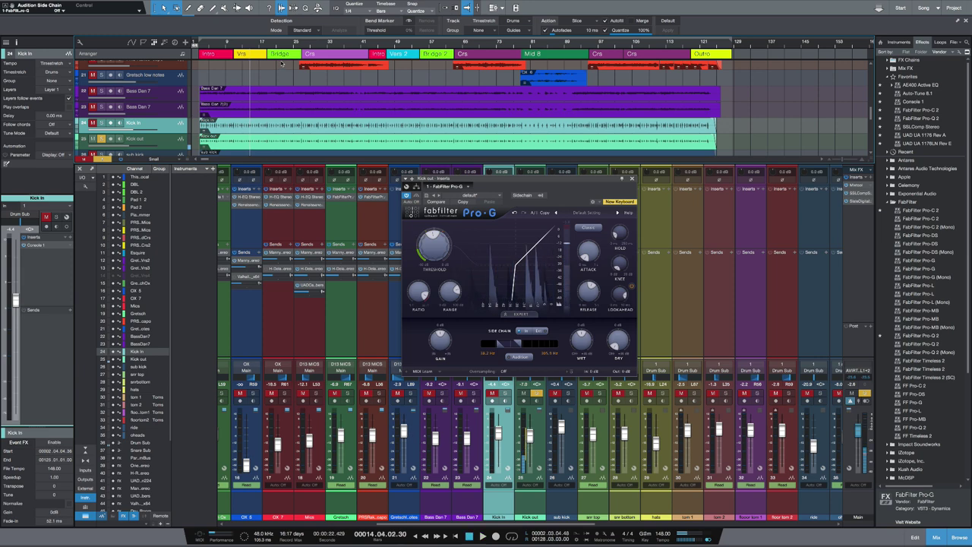
{"action": "left_click", "coordinate": [632, 179]}
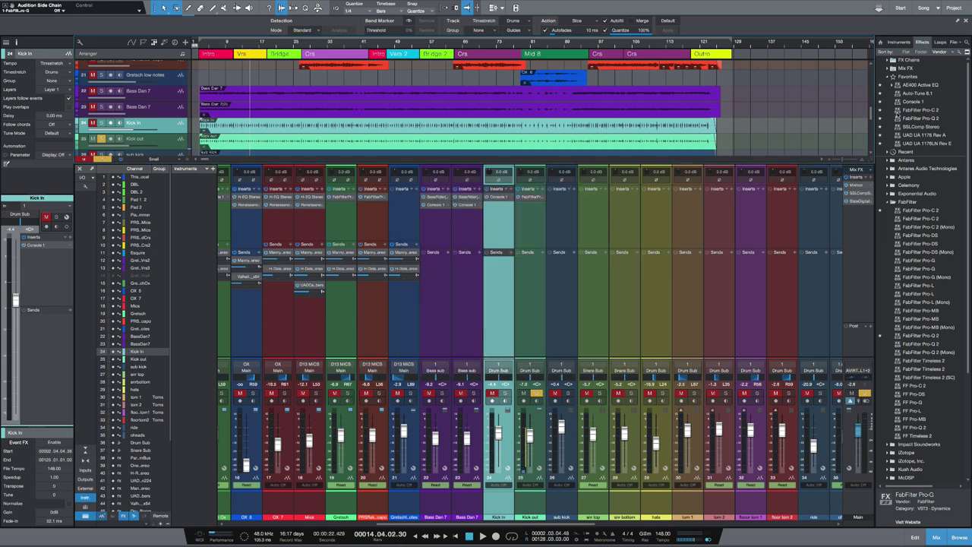
Step: Insert Console 1 on Kick out with high cut 7.2 kHz, low 69 Hz at 11.1 dB, and low mid 0.41 kHz at -6.3 dB (Q 1.8)
{"action": "left_click_drag", "start_coordinate": [910, 105], "coordinate": [529, 199]}
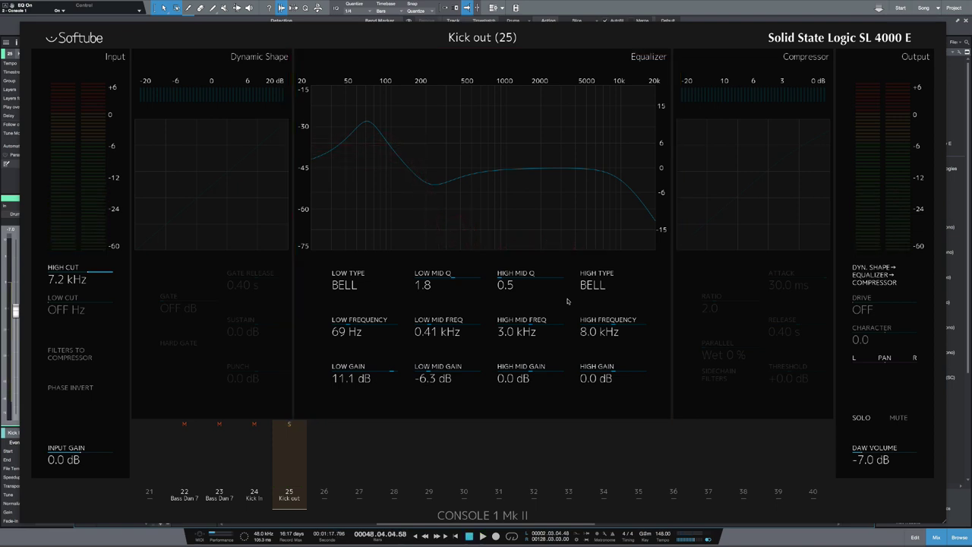
{"action": "key", "text": "ctrl+w"}
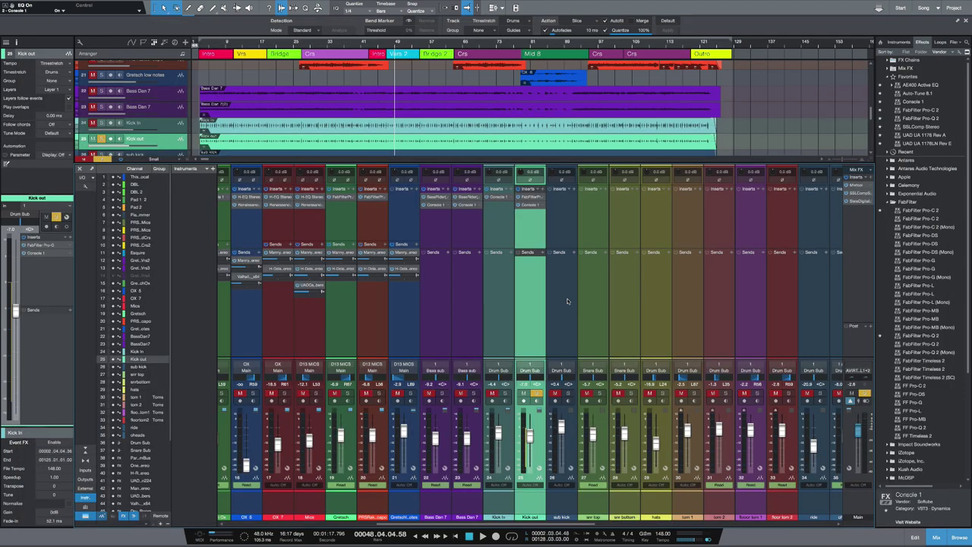
Step: Insert Console 1 on the sub kick channel and set its high cut to 0.3 kHz during playback
{"action": "left_click_drag", "start_coordinate": [915, 101], "coordinate": [562, 203]}
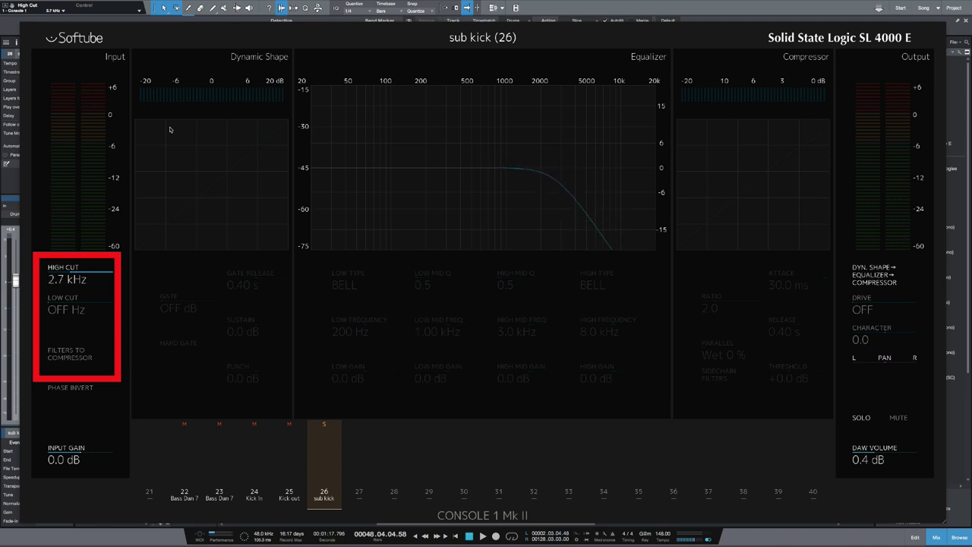
{"action": "key", "text": "space"}
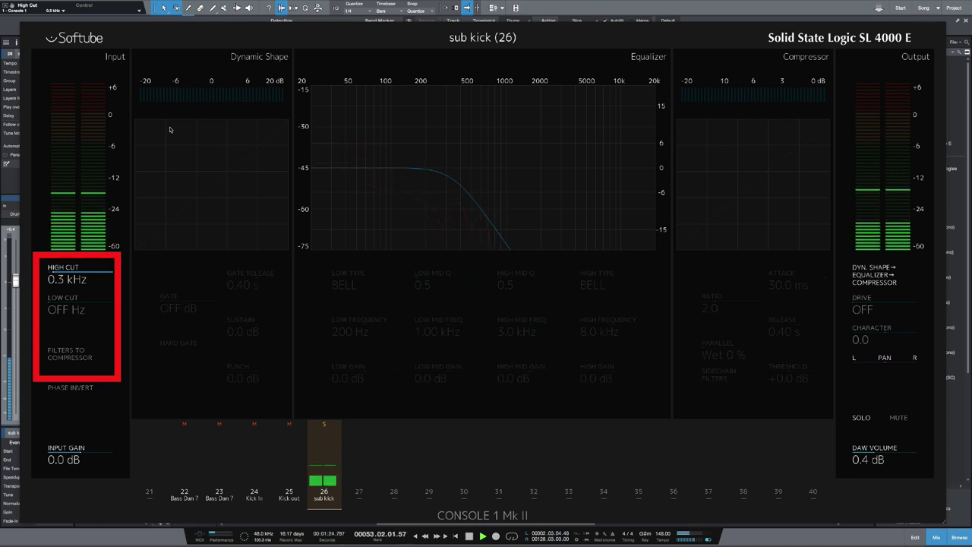
Step: Insert Console 1 on snr top with low cut 78 Hz, gate -25.1 dB, low gain 2.9 dB at 154 Hz, and low mid -6.6 dB at 0.83 kHz
{"action": "key", "text": "space"}
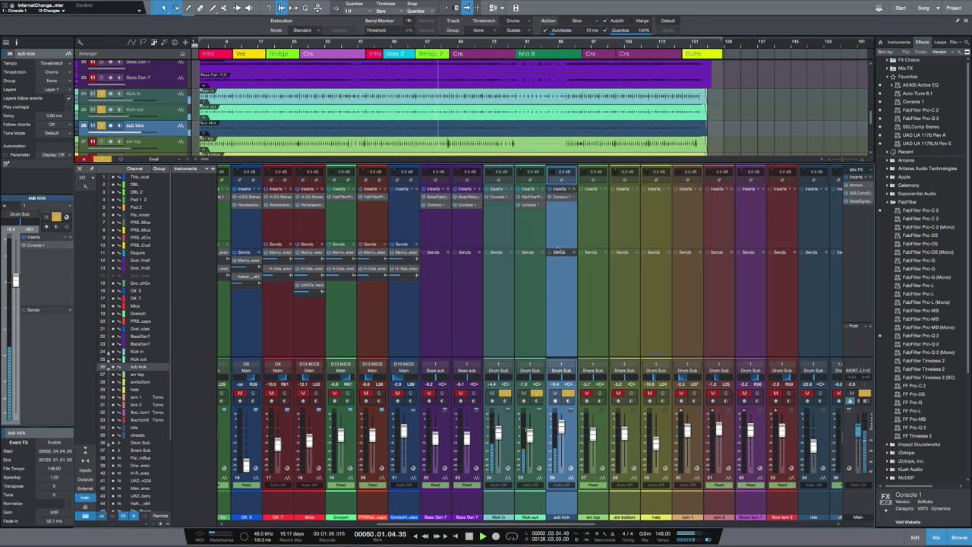
{"action": "left_click", "coordinate": [498, 289], "text": "shift"}
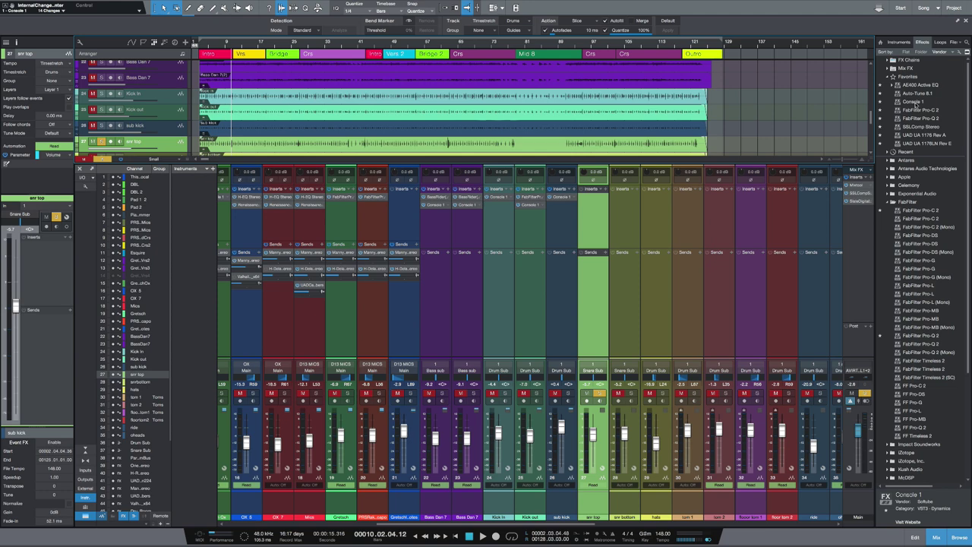
{"action": "left_click_drag", "start_coordinate": [917, 105], "coordinate": [587, 210]}
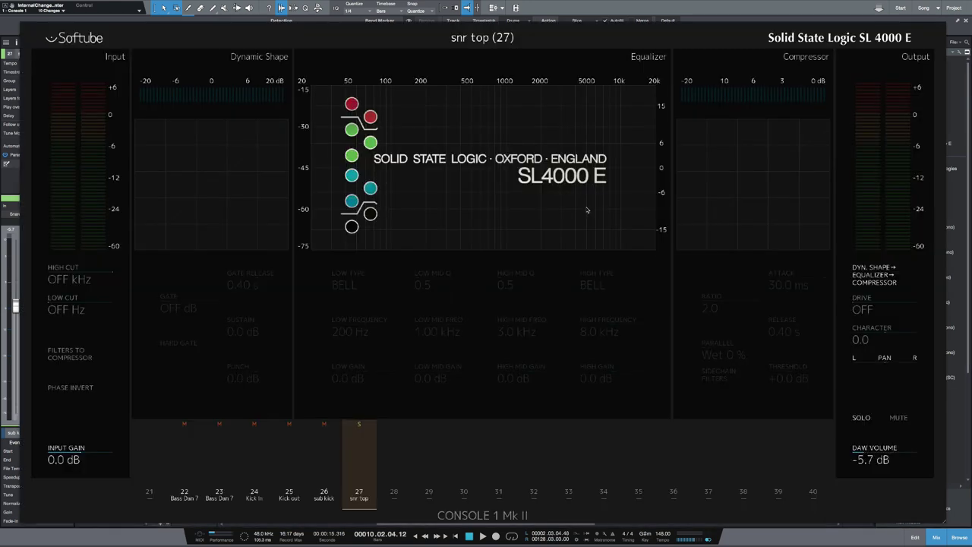
{"action": "key", "text": "space"}
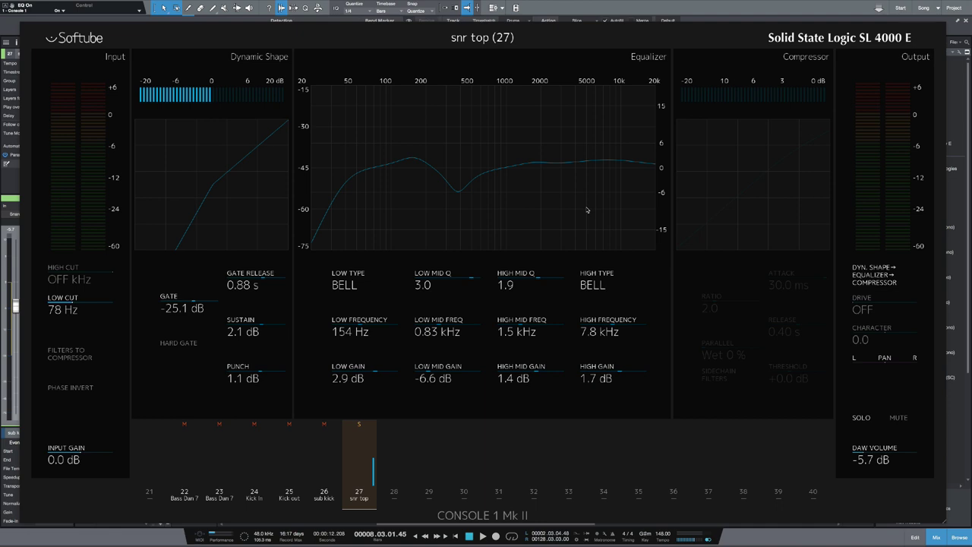
Step: Compress snr top at ratio 2.0, threshold -13.9 dB and 15% parallel, set drive 8.0 and character 2.7, and compare with Console 1 bypassed
{"action": "key", "text": "space"}
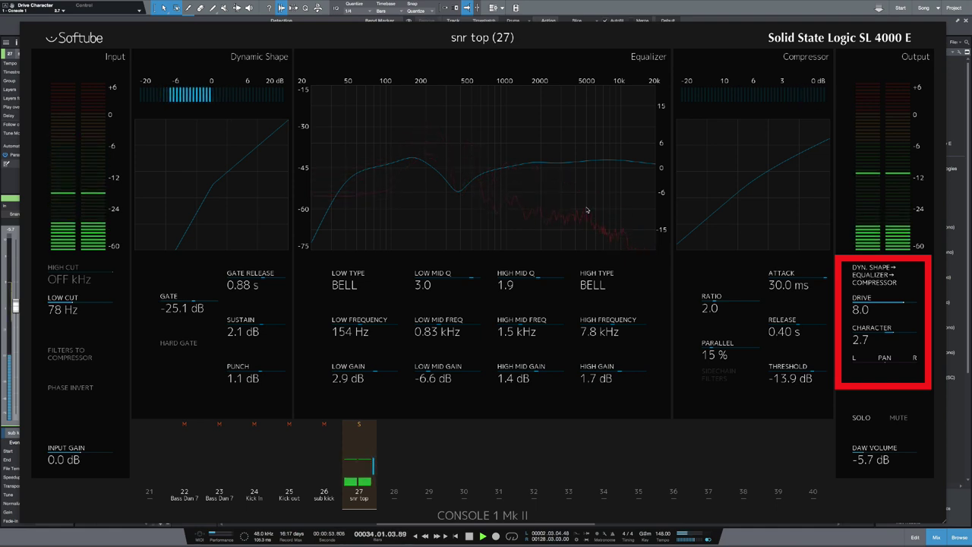
{"action": "key", "text": "shift"}
{"action": "key", "text": "b"}
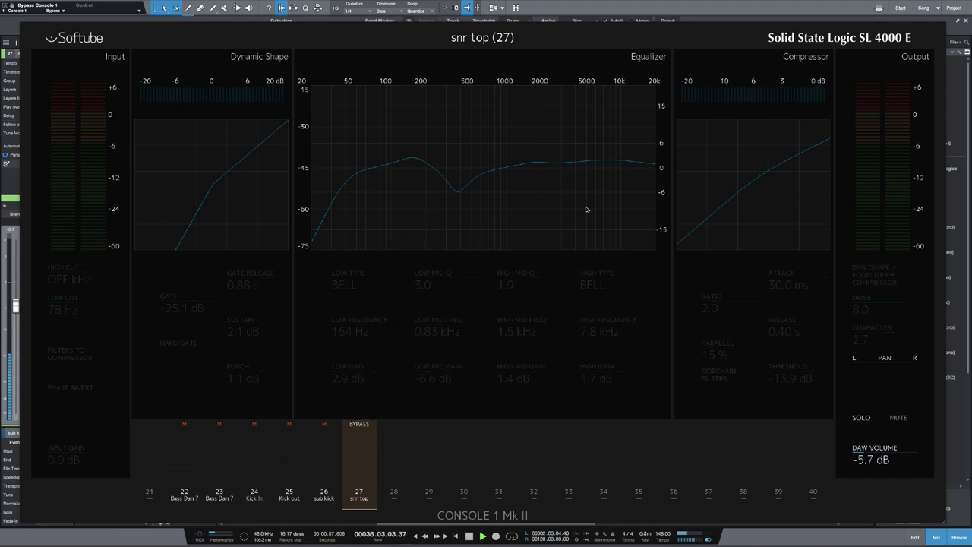
{"action": "key", "text": "shift"}
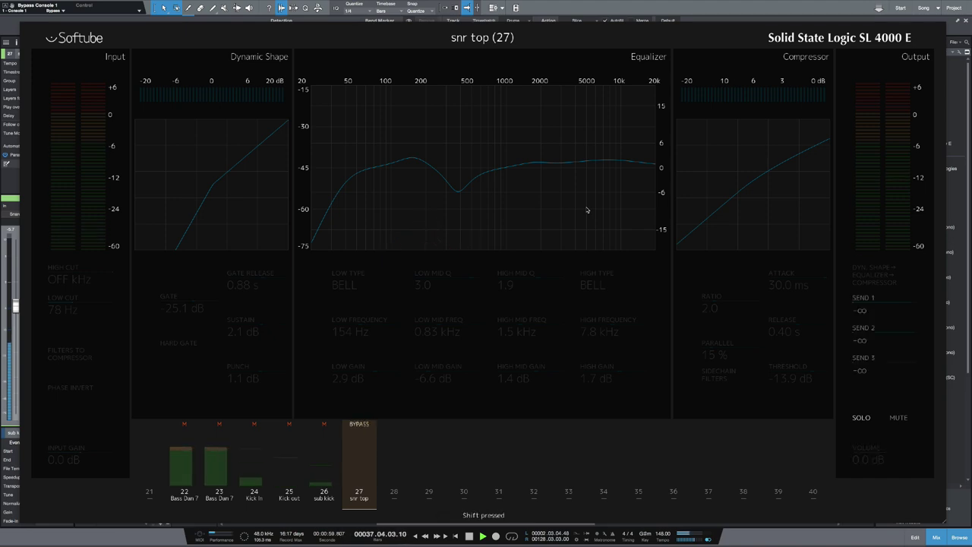
{"action": "key", "text": "b"}
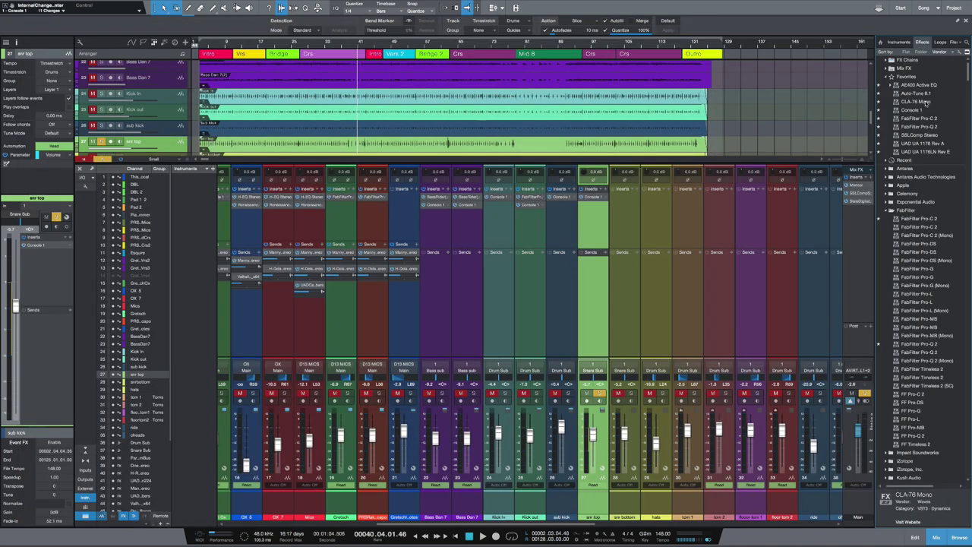
Step: Insert CLA-76 Mono on snr top, set release to 7 and attack to about 3.7, compare it bypassed, and close its window
{"action": "left_click_drag", "start_coordinate": [916, 101], "coordinate": [590, 216]}
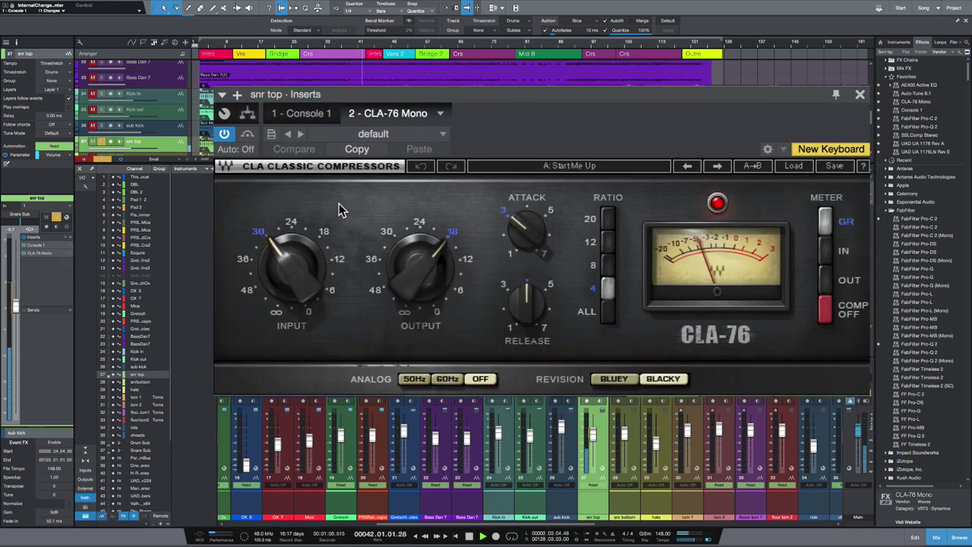
{"action": "left_click_drag", "start_coordinate": [527, 302], "coordinate": [527, 285]}
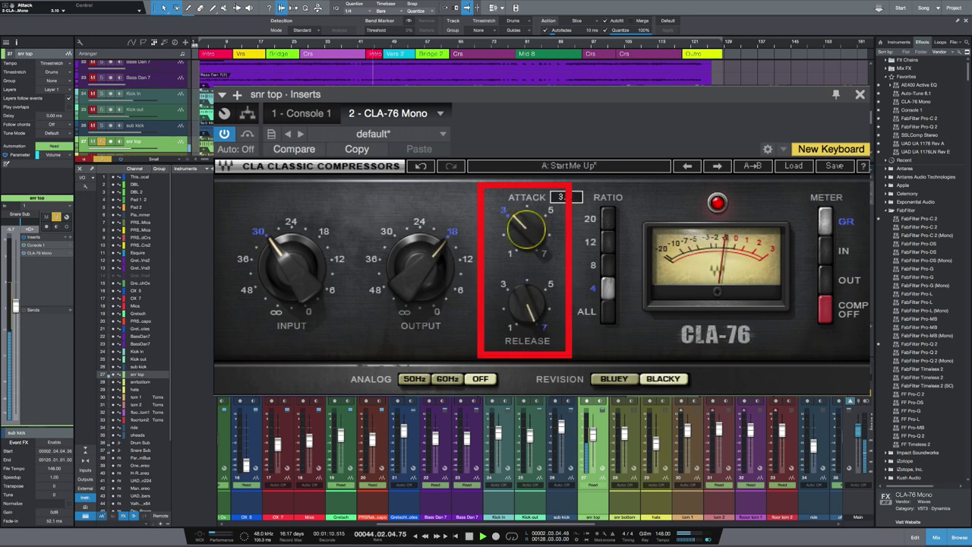
{"action": "left_click_drag", "start_coordinate": [526, 231], "coordinate": [527, 221]}
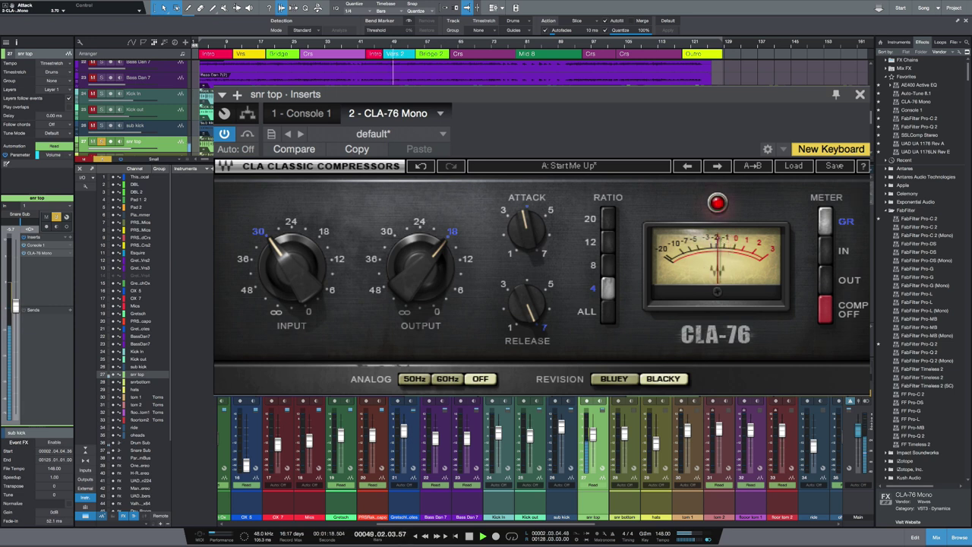
{"action": "left_click", "coordinate": [247, 133]}
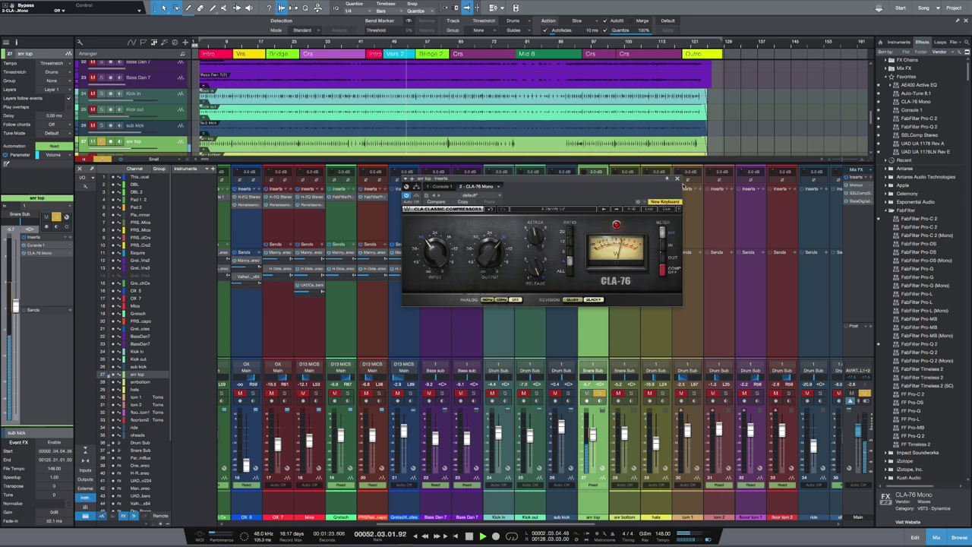
{"action": "left_click", "coordinate": [678, 179]}
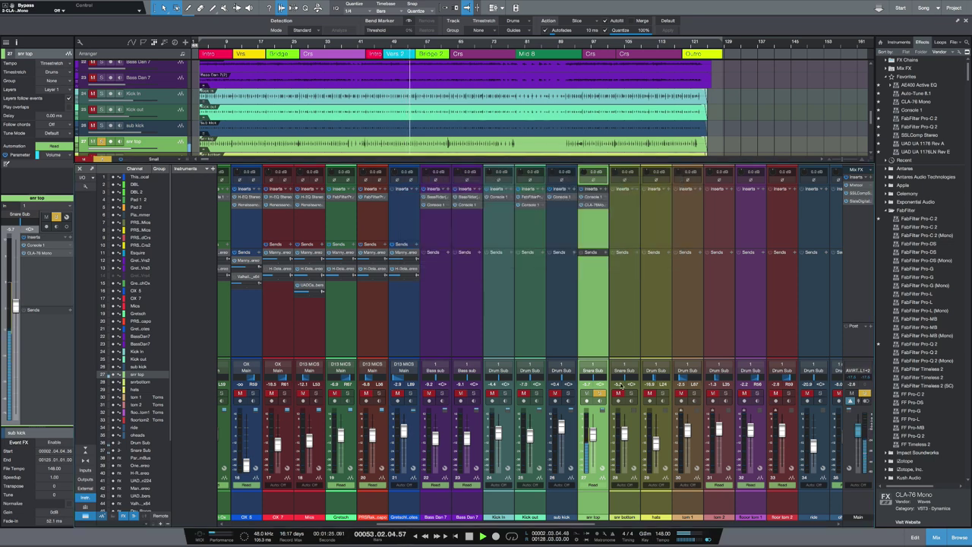
Step: Solo sub kick, Kick out and Kick In alongside snr top to hear them together
{"action": "left_click", "coordinate": [569, 394]}
{"action": "left_click", "coordinate": [537, 393]}
{"action": "left_click", "coordinate": [505, 394]}
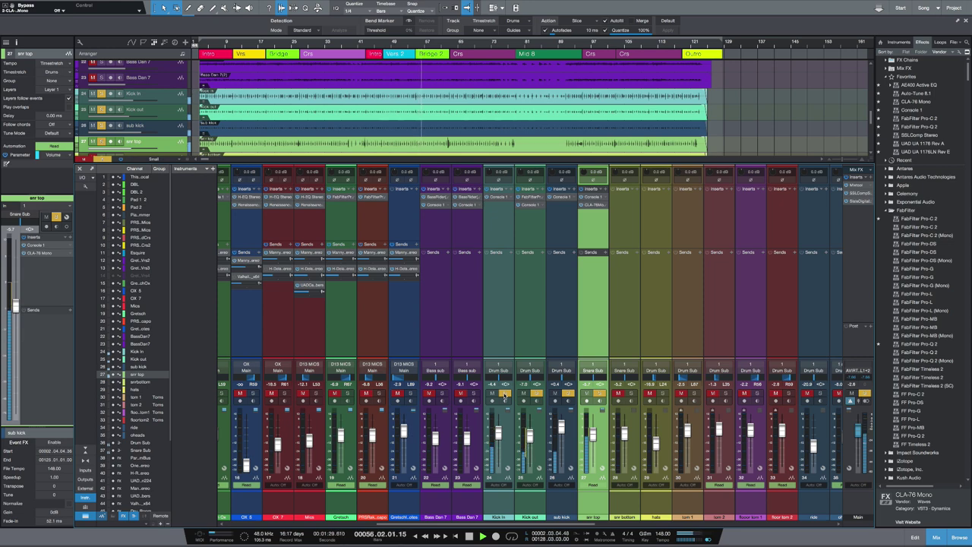
Step: Solo snr bottom alone and insert Console 1 with high cut 11.4 kHz, low cut 112 Hz, gate -23.1 dB, release 1.88 s, sustain 1.5 dB and punch 11.3 dB
{"action": "left_click", "coordinate": [632, 394]}
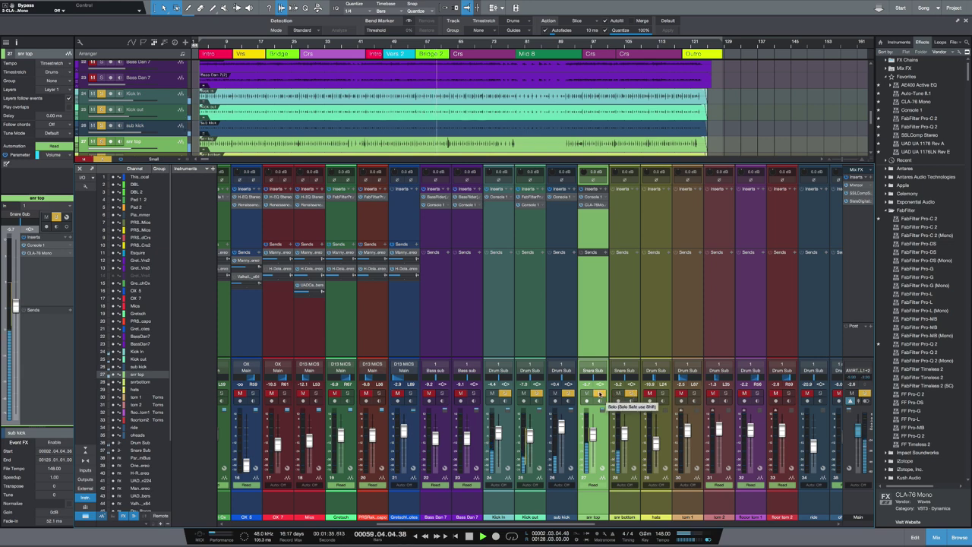
{"action": "left_click", "coordinate": [600, 394]}
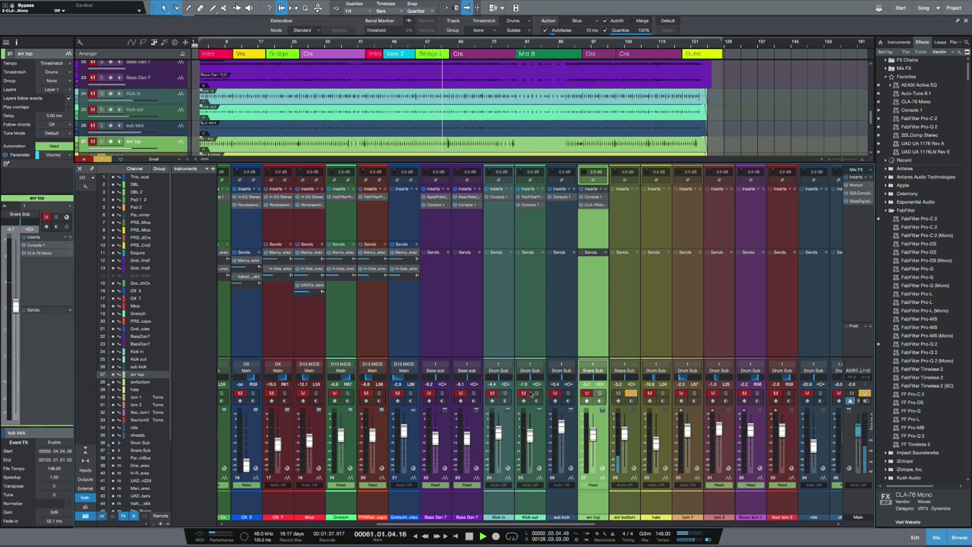
{"action": "key", "text": "space"}
{"action": "left_click_drag", "start_coordinate": [912, 110], "coordinate": [624, 203]}
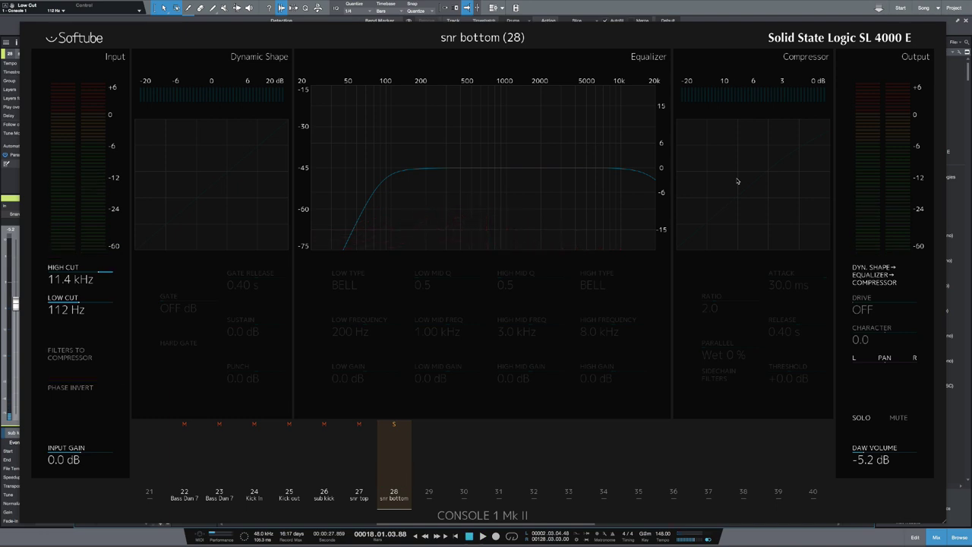
{"action": "key", "text": "space"}
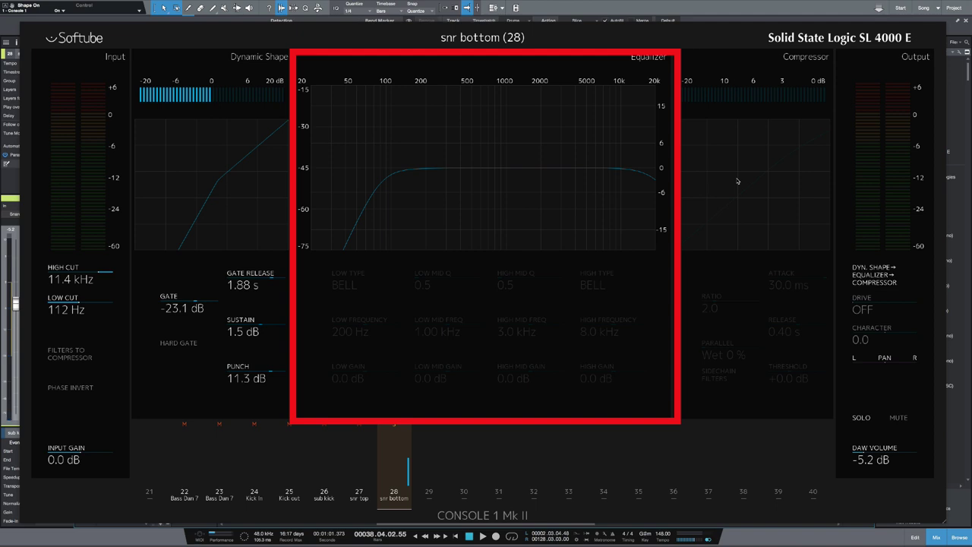
{"action": "key", "text": "space"}
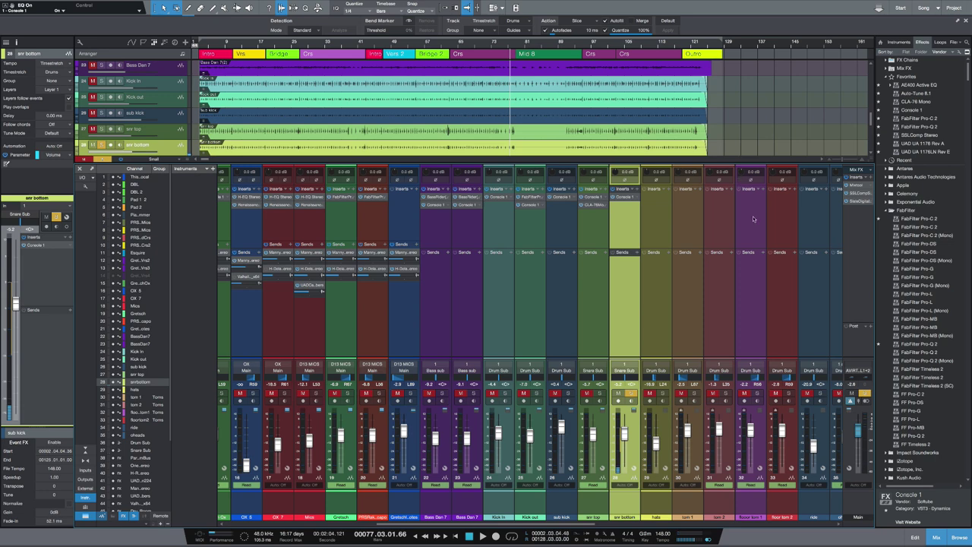
Step: Solo snr top and the three kick tracks together with snr bottom and play them back from near the song's start
{"action": "left_click", "coordinate": [600, 394]}
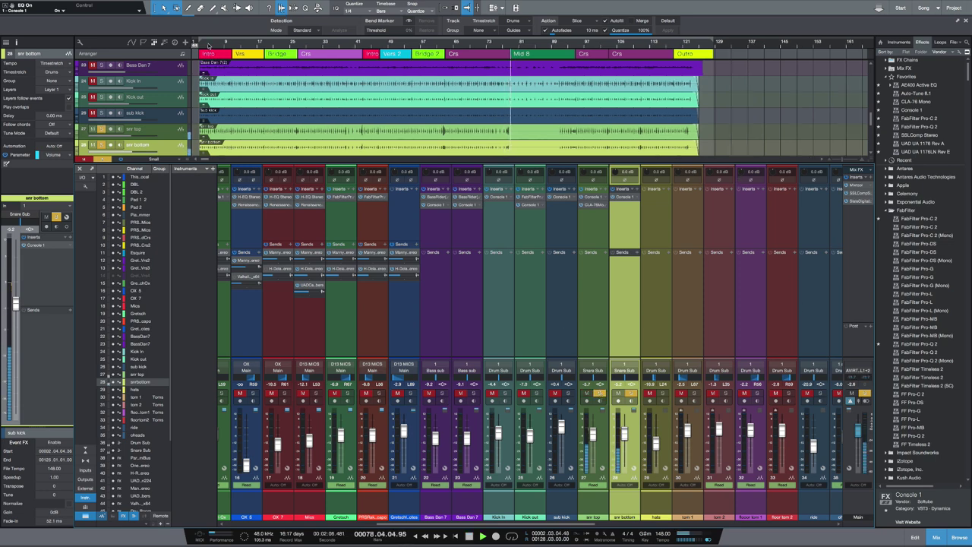
{"action": "left_click", "coordinate": [505, 393]}
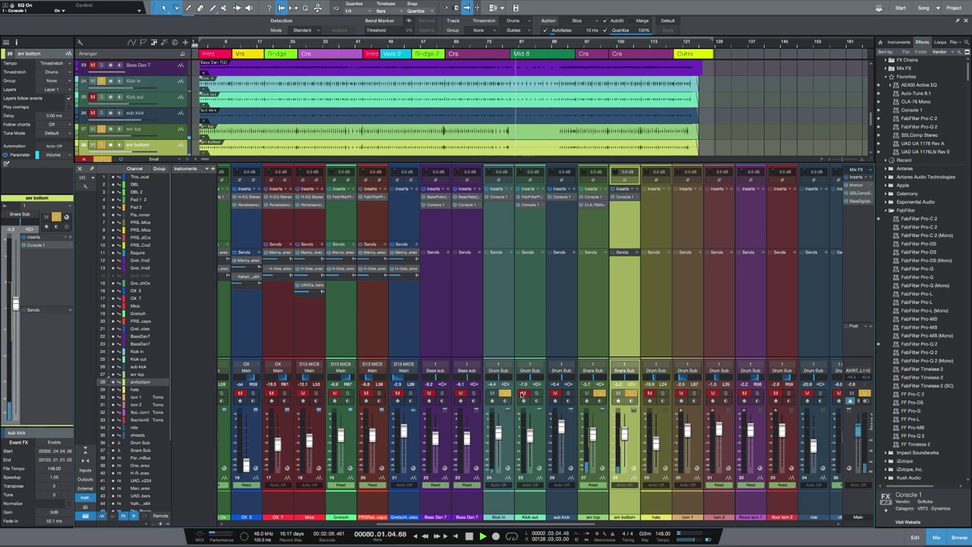
{"action": "left_click", "coordinate": [536, 393]}
{"action": "left_click", "coordinate": [568, 394]}
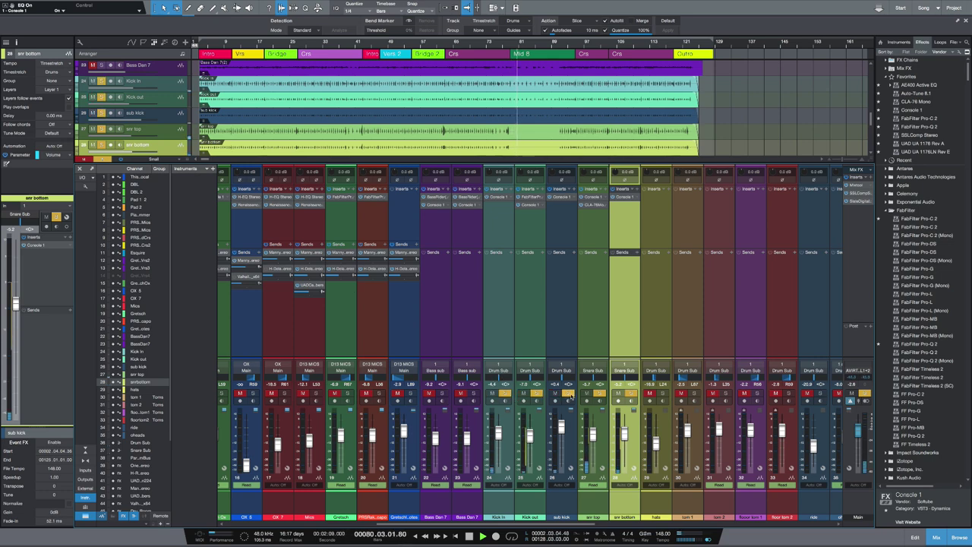
{"action": "left_click", "coordinate": [207, 43]}
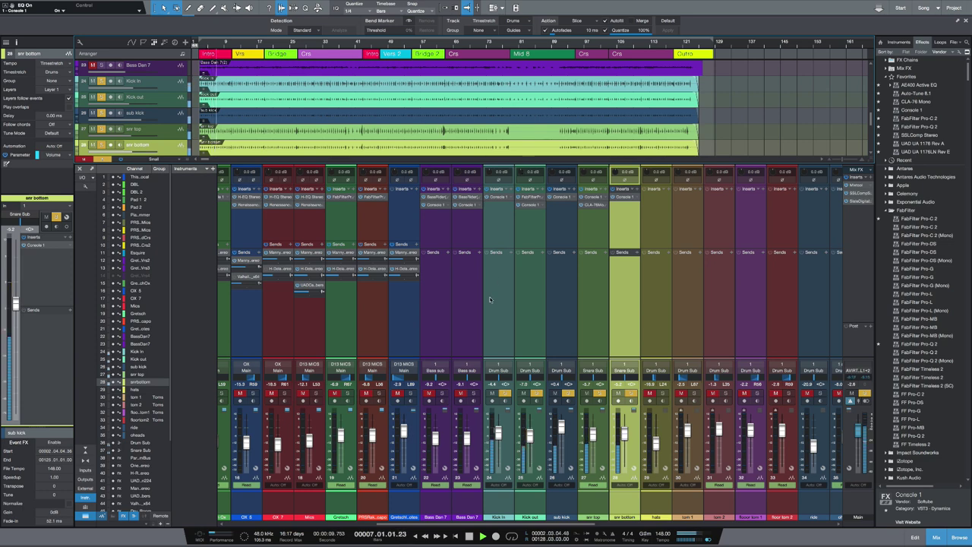
{"action": "left_click", "coordinate": [498, 325]}
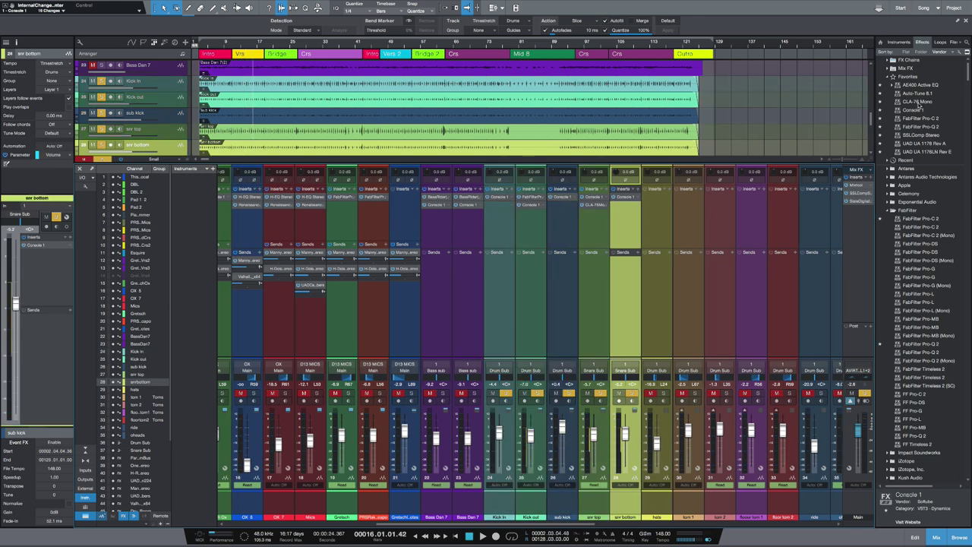
Step: Insert CLA-76 Mono on snr bottom, adjust its attack and release during playback, and listen with the kick and snr top tracks soloed too
{"action": "left_click_drag", "start_coordinate": [919, 104], "coordinate": [626, 215]}
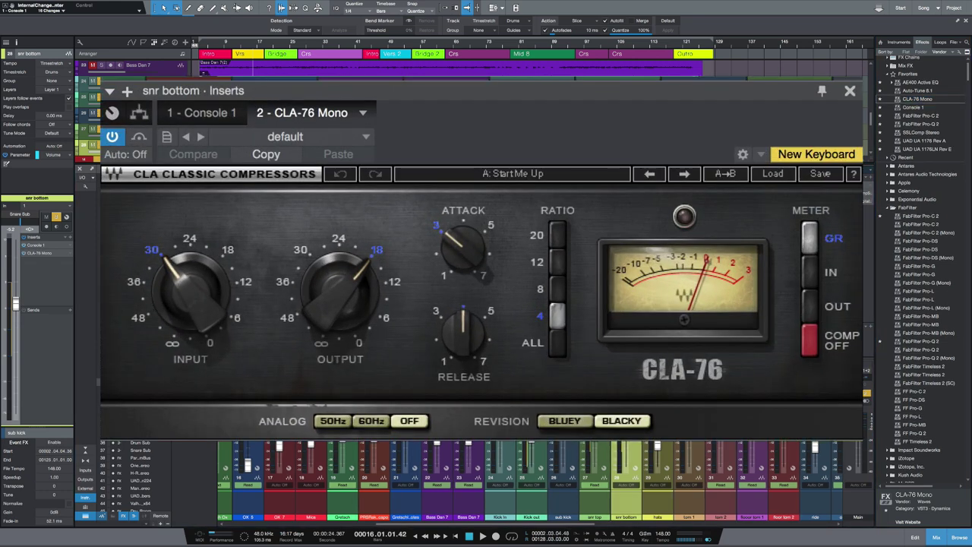
{"action": "key", "text": "space"}
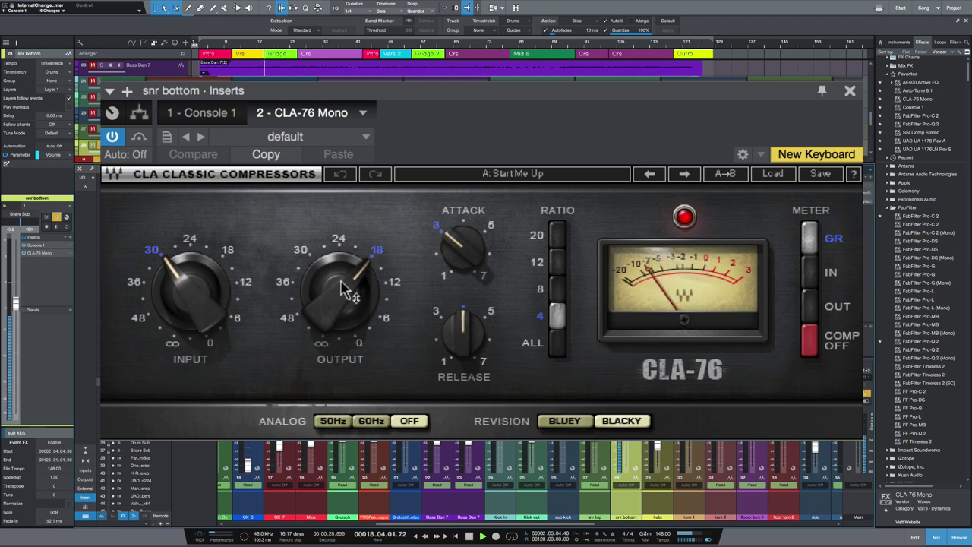
{"action": "mouse_move", "coordinate": [342, 289]}
{"action": "left_click_drag", "start_coordinate": [463, 247], "coordinate": [463, 228]}
{"action": "left_click_drag", "start_coordinate": [462, 335], "coordinate": [460, 321]}
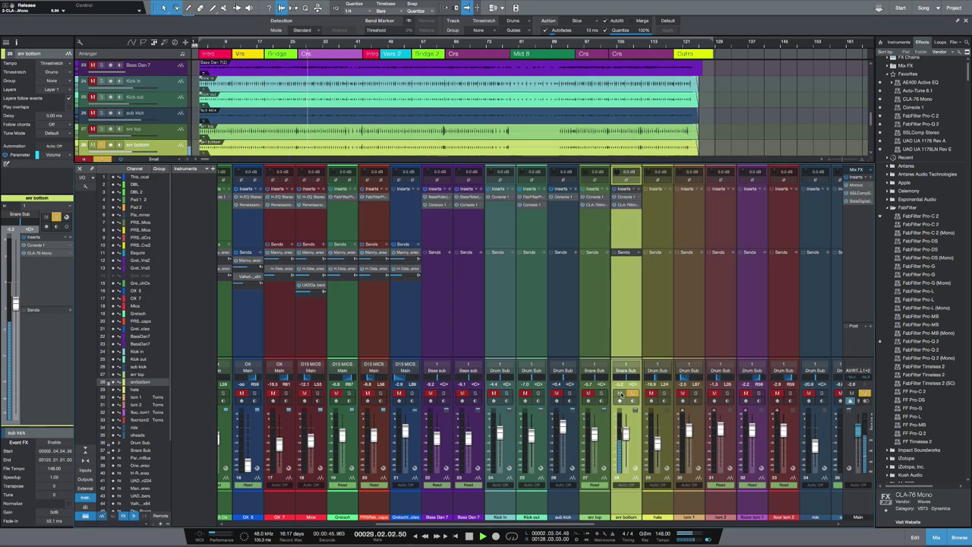
{"action": "left_click_drag", "start_coordinate": [569, 394], "coordinate": [505, 393]}
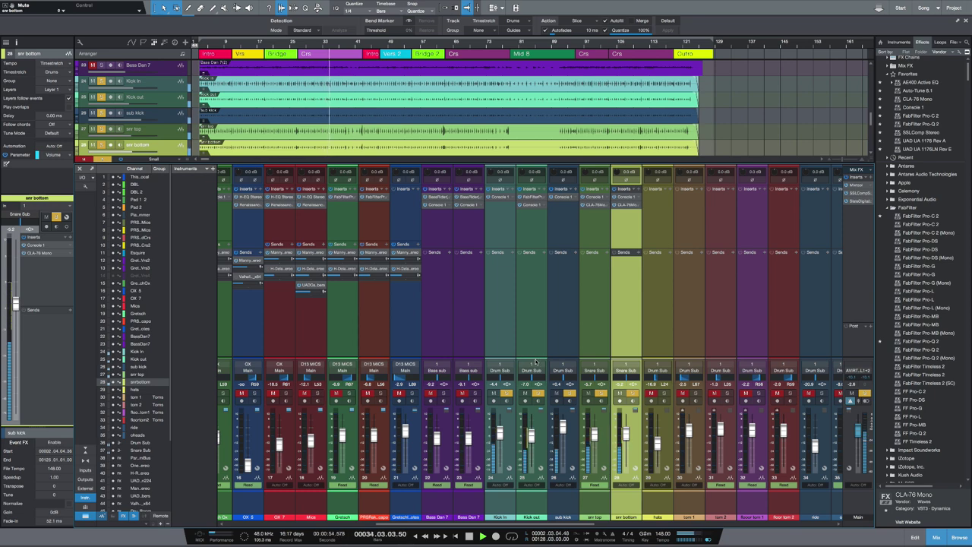
Step: Solo the hats channel alone and insert Console 1 on it
{"action": "scroll", "coordinate": [774, 502], "scroll_direction": "right", "scroll_amount": 4}
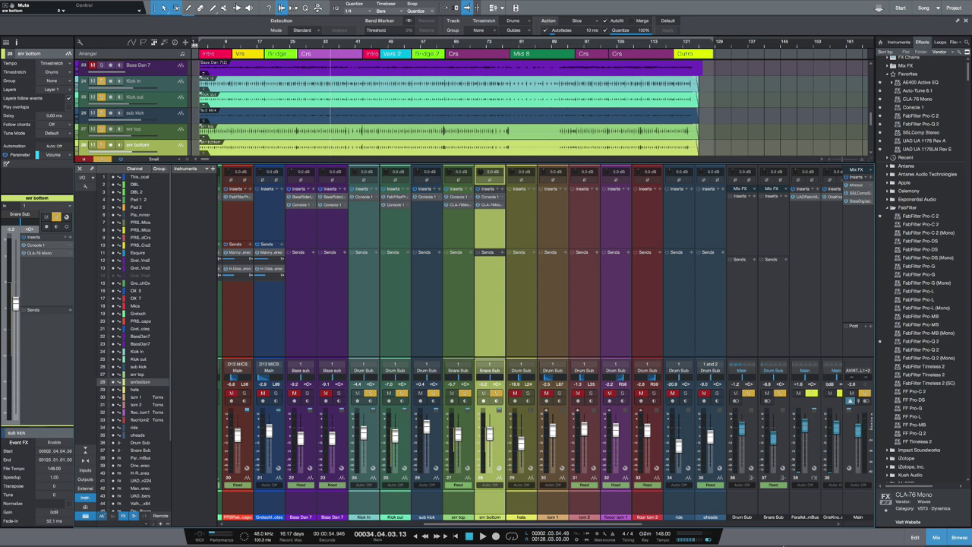
{"action": "left_click", "coordinate": [527, 392]}
{"action": "key", "text": "space"}
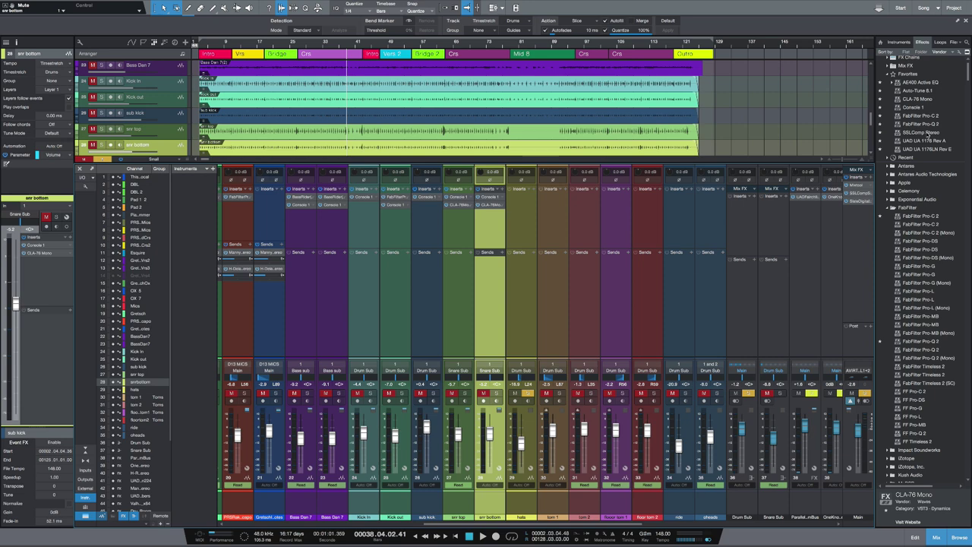
{"action": "left_click_drag", "start_coordinate": [917, 109], "coordinate": [544, 211]}
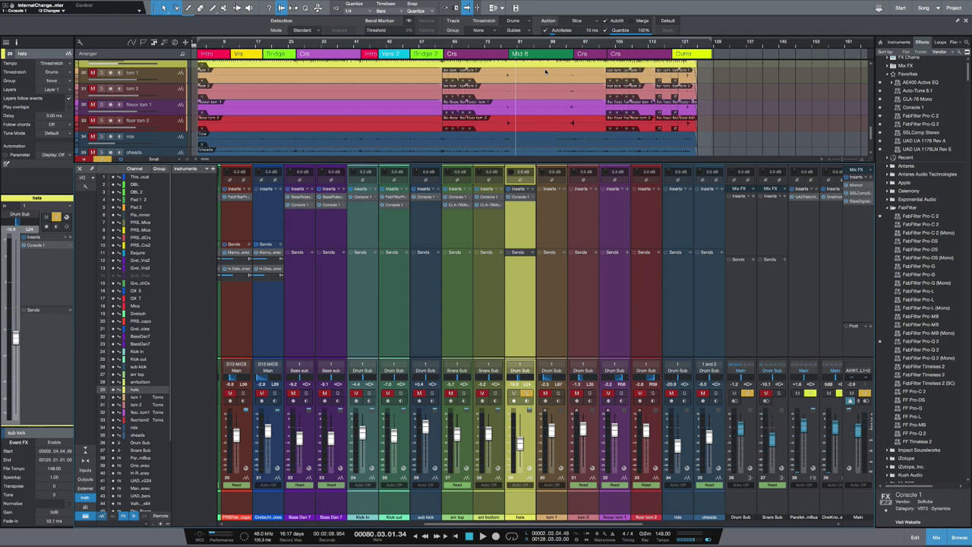
Step: Loop the tom fill leading into Mid 8 from 78.02.01.31 to 80.01.01.37 and solo tom 1, tom 2, floor tom 1 and floor tom 2
{"action": "key", "text": "e"}
{"action": "key", "text": "e"}
{"action": "key", "text": "e"}
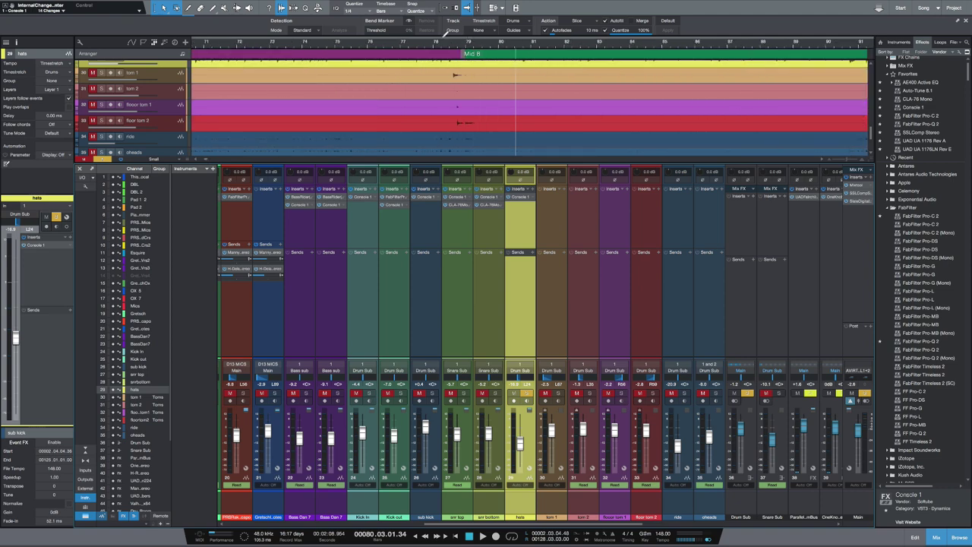
{"action": "left_click", "coordinate": [444, 42]}
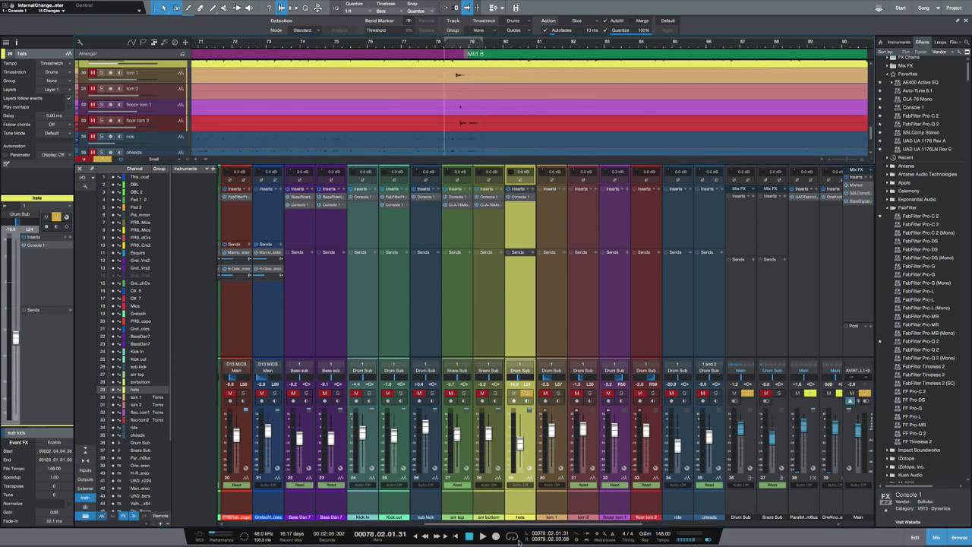
{"action": "left_click", "coordinate": [513, 537]}
{"action": "key", "text": "space"}
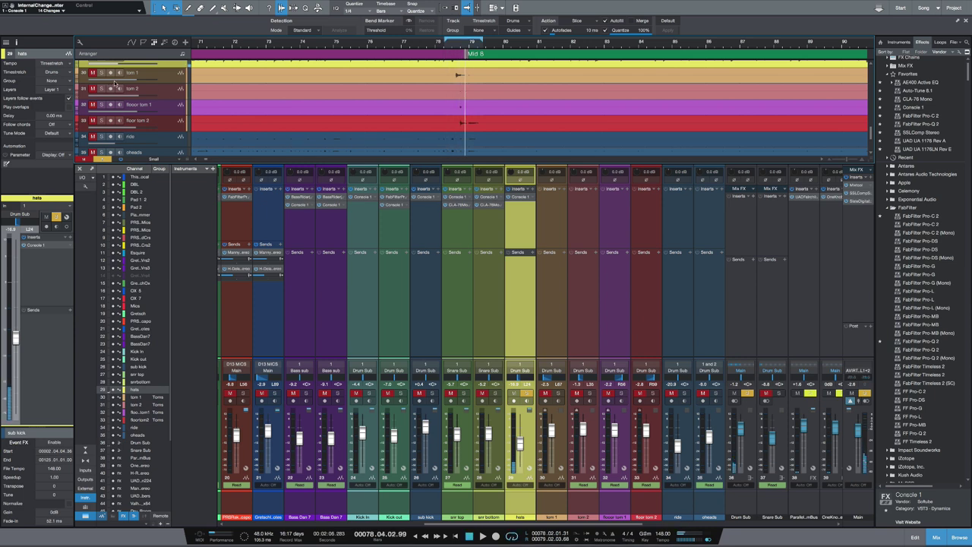
{"action": "left_click", "coordinate": [101, 73]}
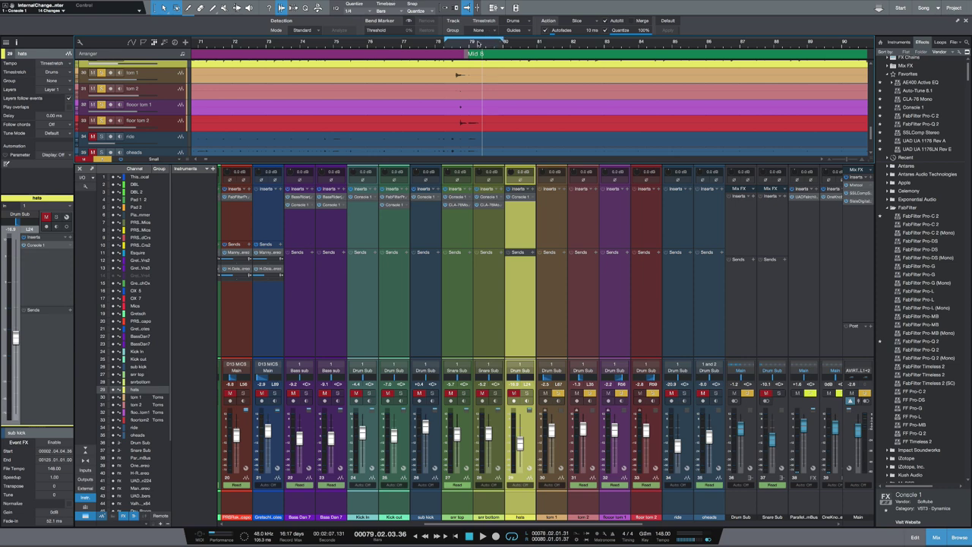
Step: Solo tom 1, insert Console 1 on it and set its low cut to 126 Hz while the fill loops
{"action": "key", "text": "Down"}
{"action": "key", "text": "space"}
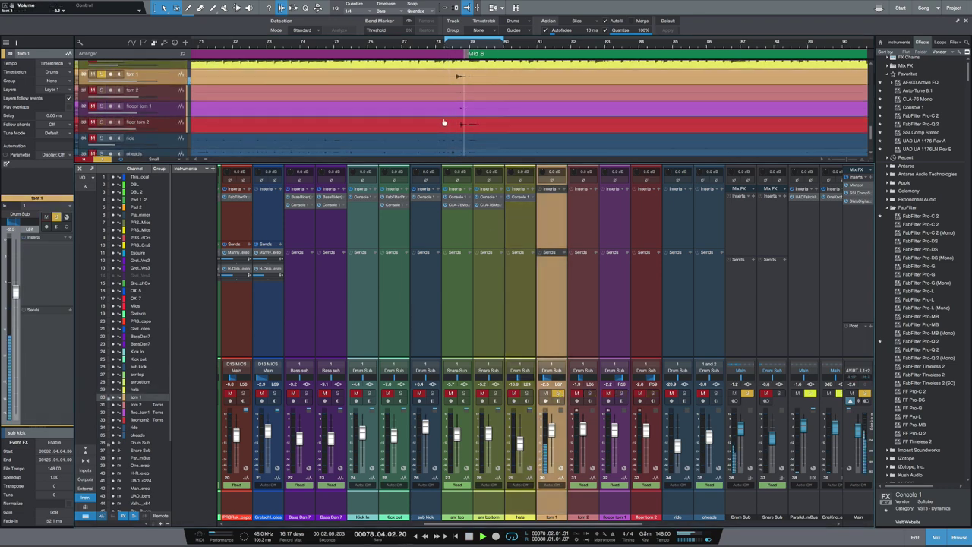
{"action": "left_click", "coordinate": [904, 110]}
{"action": "left_click_drag", "start_coordinate": [904, 110], "coordinate": [549, 220]}
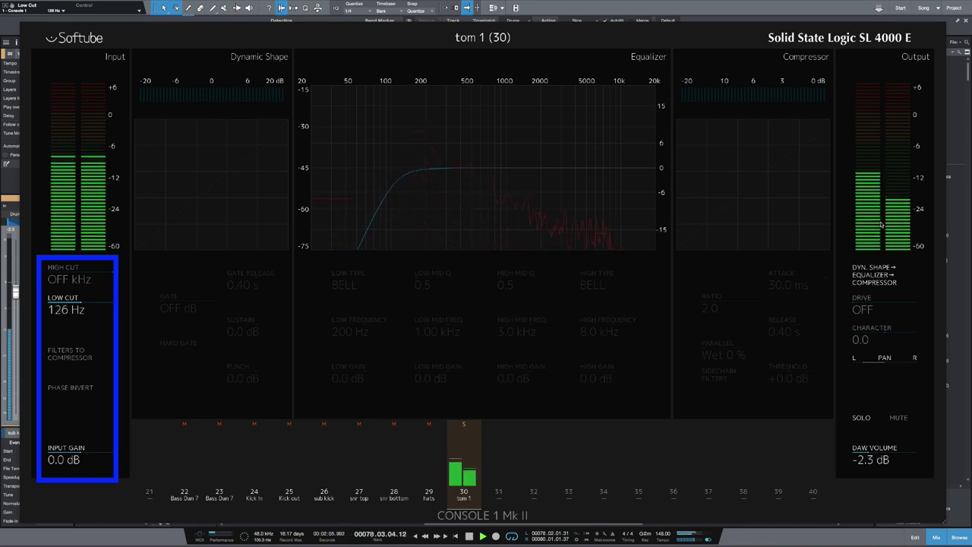
{"action": "key", "text": "space"}
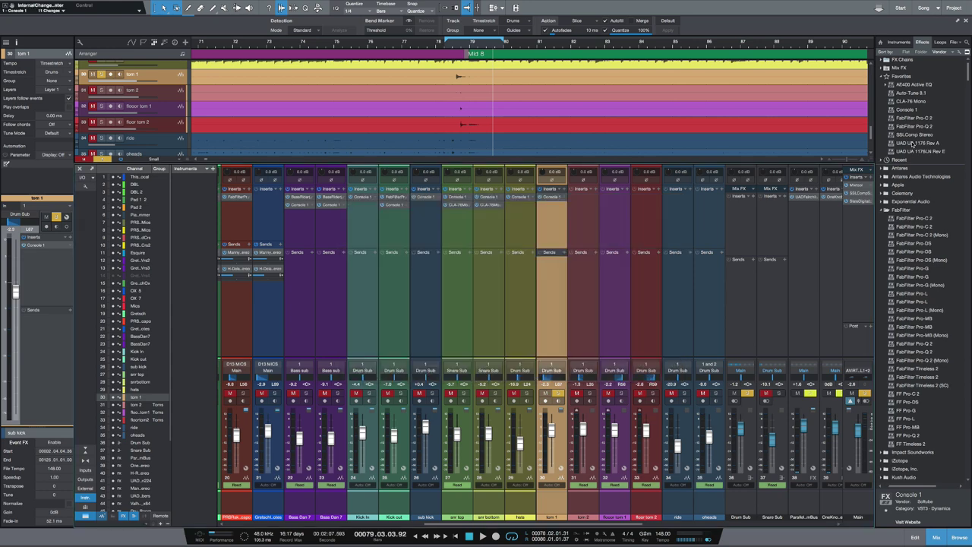
Step: Insert UAD UA 1176 Rev A on tom 1, adjust its attack and release during playback, and compare with it bypassed
{"action": "left_click_drag", "start_coordinate": [914, 143], "coordinate": [549, 218]}
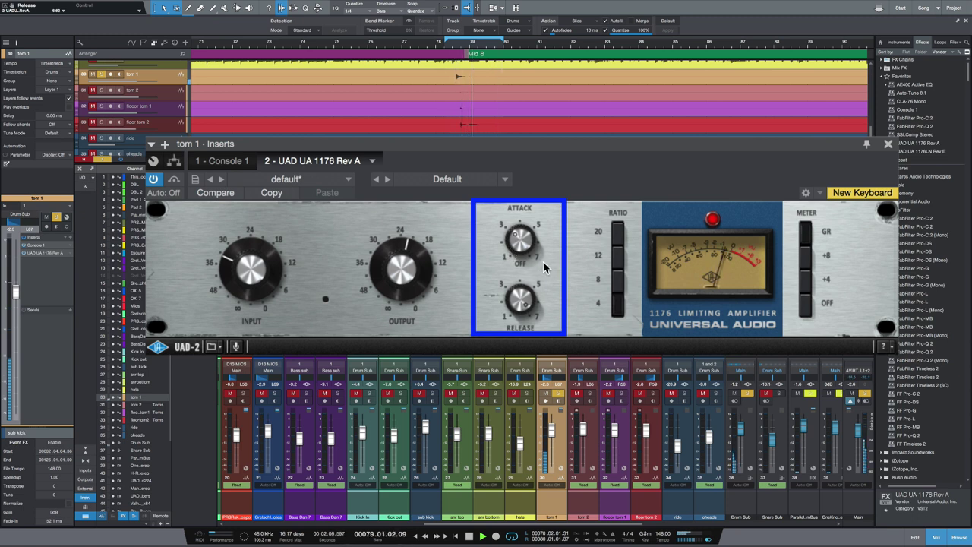
{"action": "left_click", "coordinate": [175, 182]}
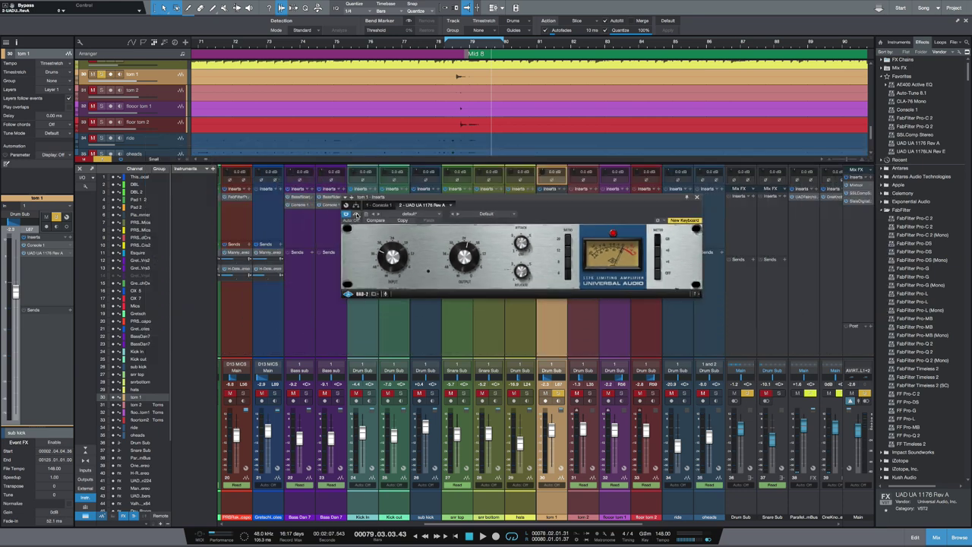
Step: Insert Console 1 and UAD UA 1176 Rev A on tom 2, using tom 1's processing chain
{"action": "left_click", "coordinate": [572, 211]}
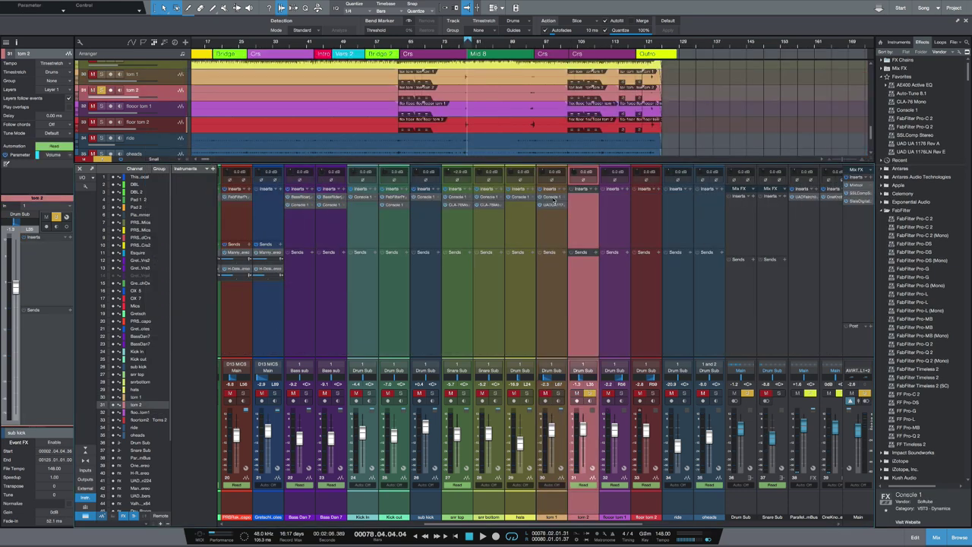
{"action": "left_click", "coordinate": [571, 199]}
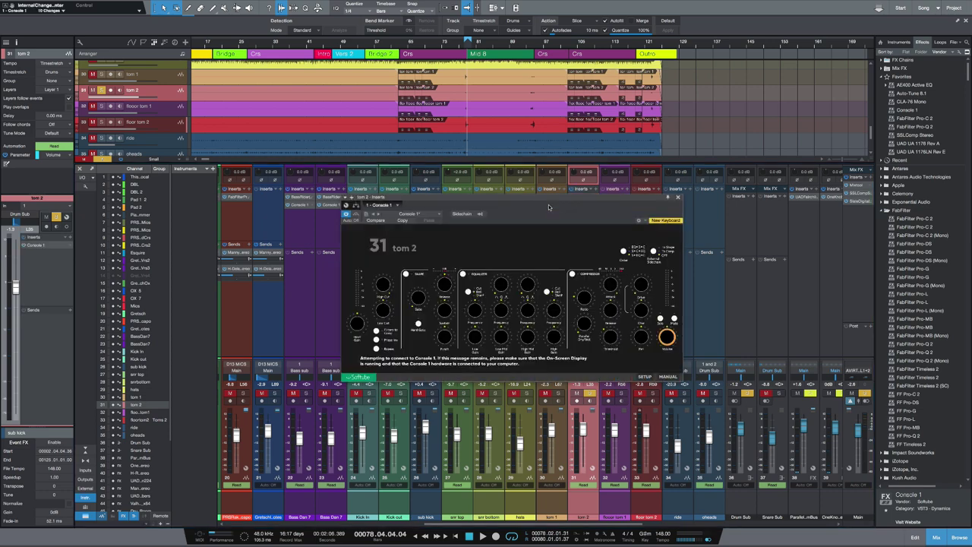
{"action": "left_click", "coordinate": [677, 197]}
{"action": "left_click", "coordinate": [613, 199]}
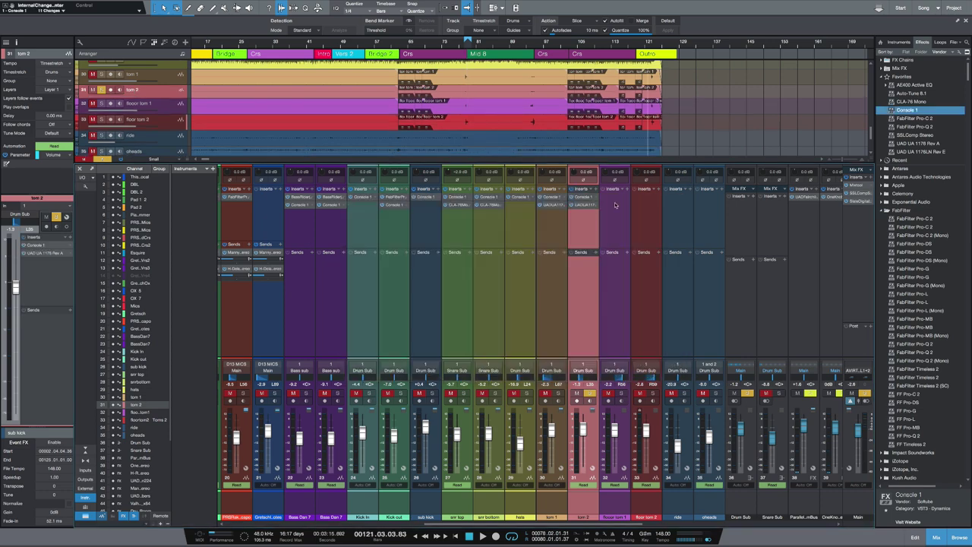
Step: Insert Console 1 on floor tom 1, copy tom 2's UAD UA 1176 Rev A onto it, and play the looped fill in the Outro
{"action": "scroll", "coordinate": [651, 39], "scroll_direction": "up", "scroll_amount": 3}
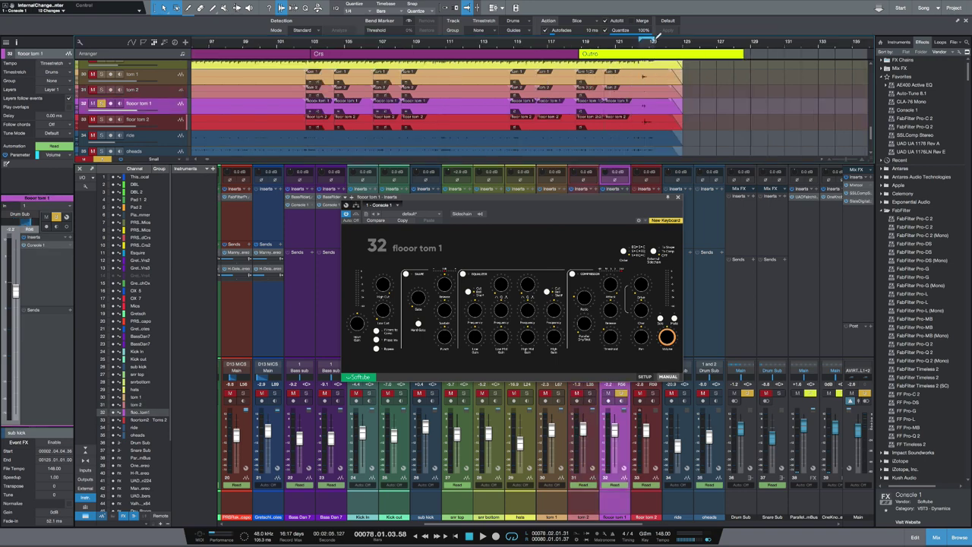
{"action": "left_click", "coordinate": [644, 47]}
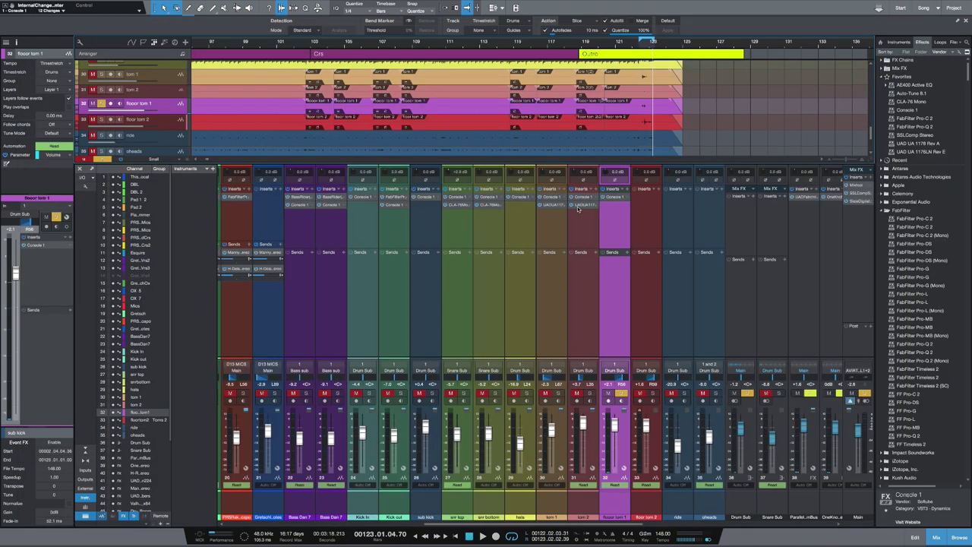
{"action": "left_click_drag", "start_coordinate": [578, 210], "coordinate": [616, 210]}
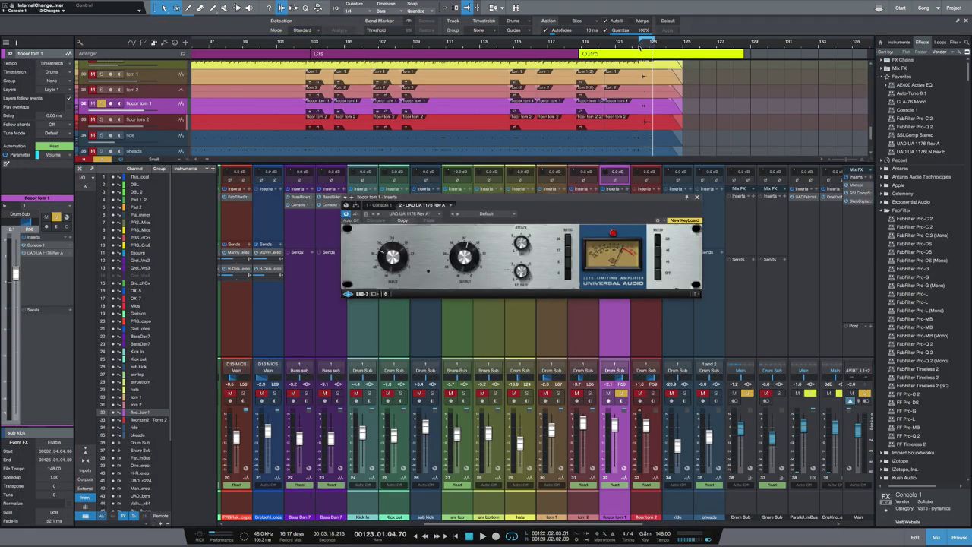
{"action": "left_click", "coordinate": [640, 47]}
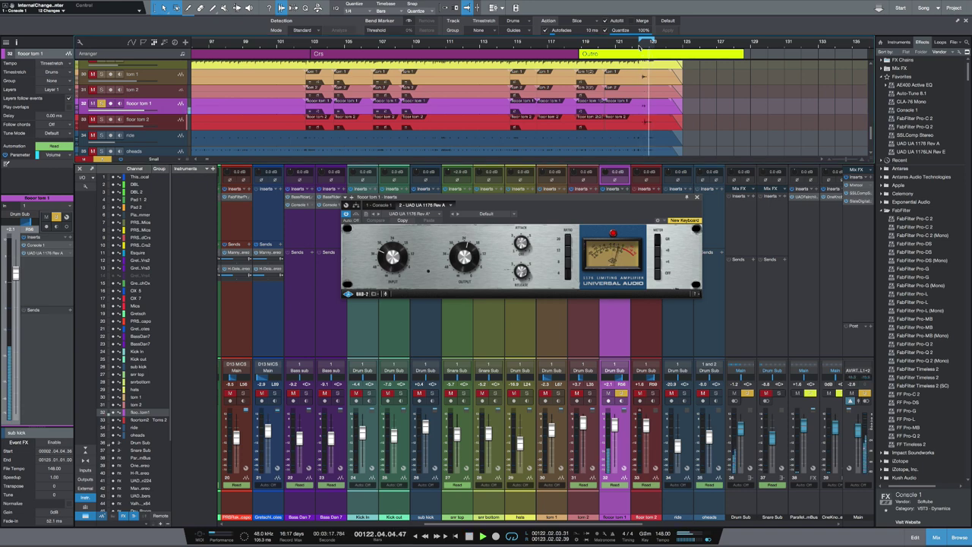
{"action": "left_click", "coordinate": [697, 197]}
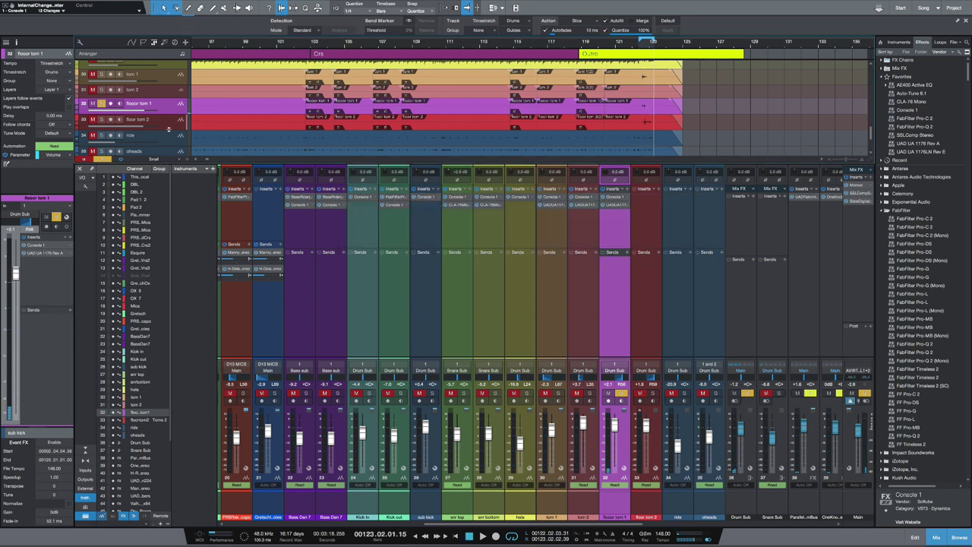
Step: Solo floor tom 2, insert Console 1 and UAD UA 1176 Rev A on it, and play the looped Outro fill
{"action": "left_click", "coordinate": [170, 125]}
{"action": "scroll", "coordinate": [163, 122], "scroll_direction": "up", "scroll_amount": 2}
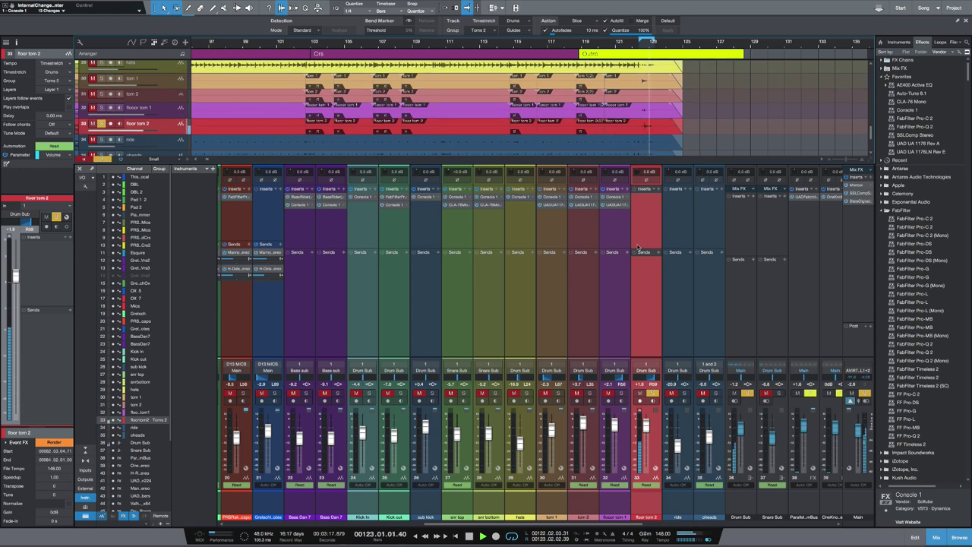
{"action": "left_click", "coordinate": [653, 205]}
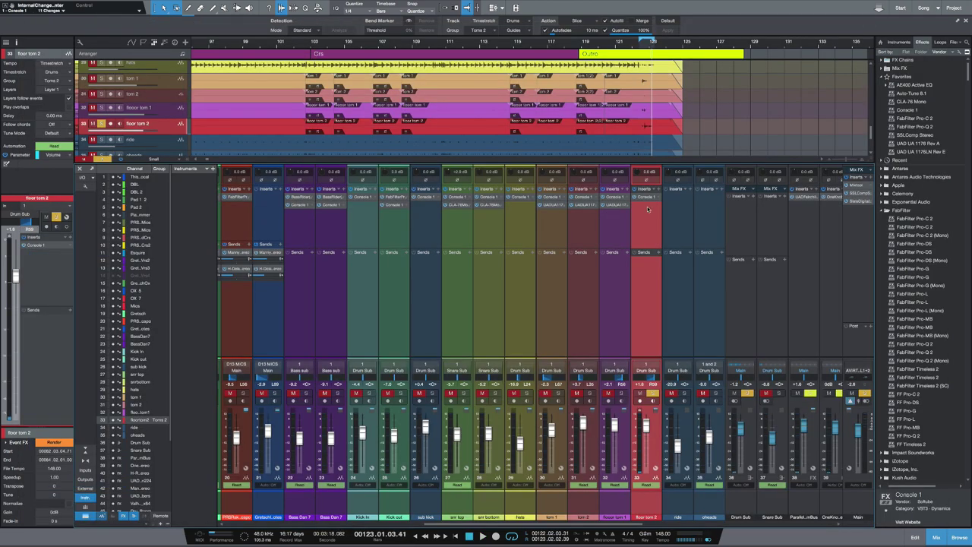
{"action": "left_click_drag", "start_coordinate": [647, 209], "coordinate": [648, 210]}
{"action": "key", "text": "space"}
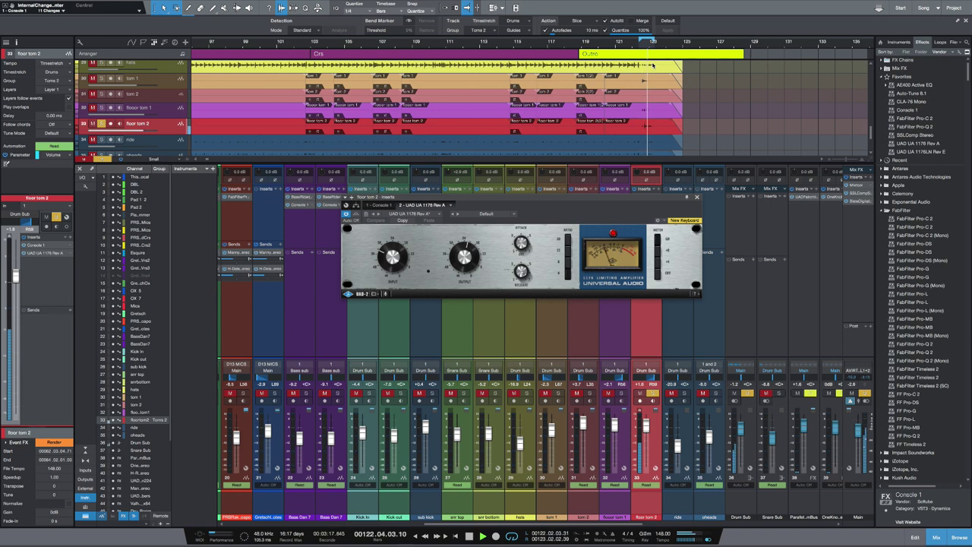
{"action": "left_click", "coordinate": [697, 196]}
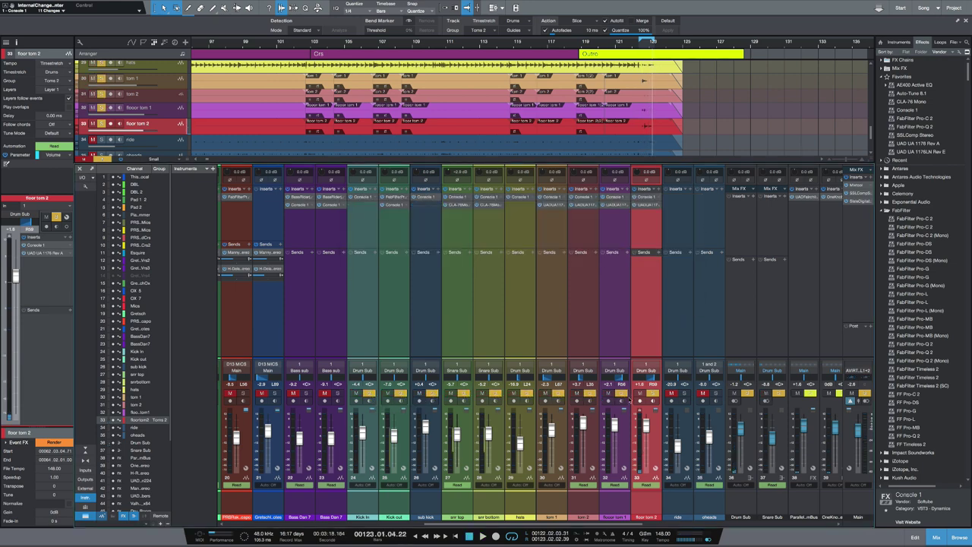
Step: Listen to the soloed drum tracks together from around bar 103 and at the Outro tom fill
{"action": "left_click", "coordinate": [298, 42]}
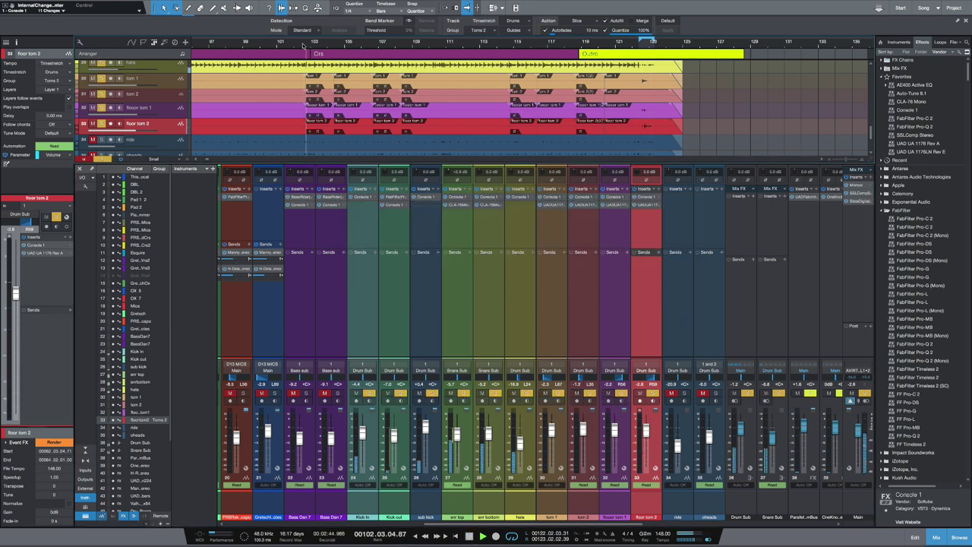
{"action": "left_click", "coordinate": [635, 44]}
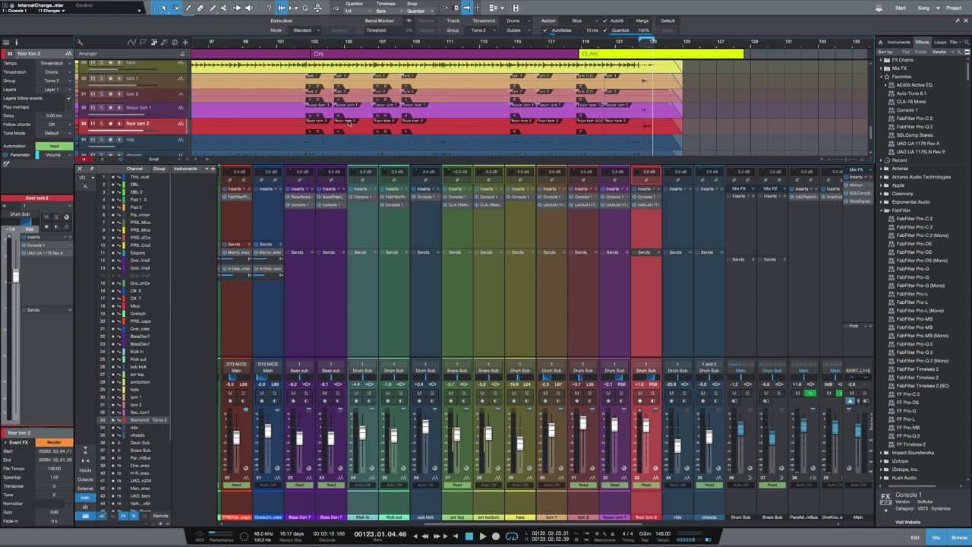
Step: Solo the ride, insert Console 1 on it, and play it back together with the other drum tracks
{"action": "left_click", "coordinate": [104, 140]}
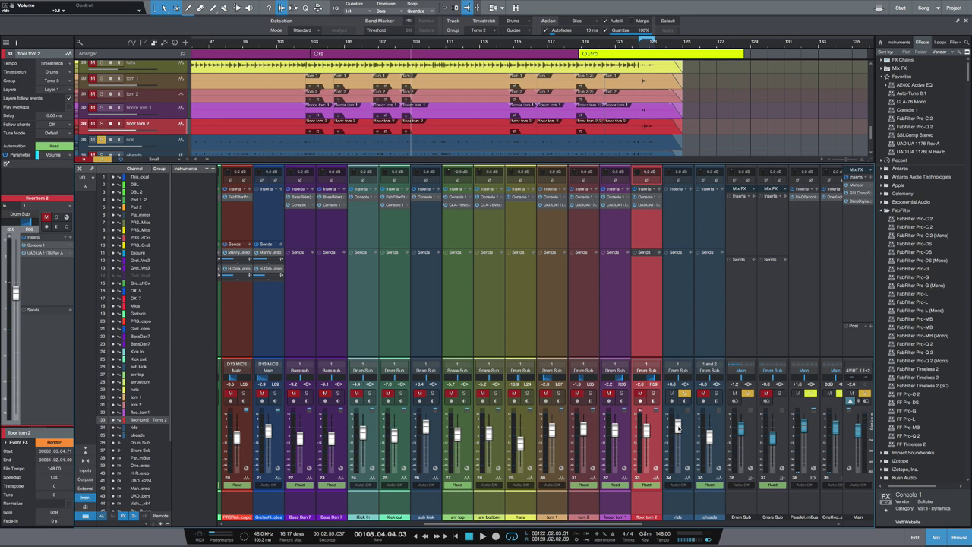
{"action": "key", "text": "space"}
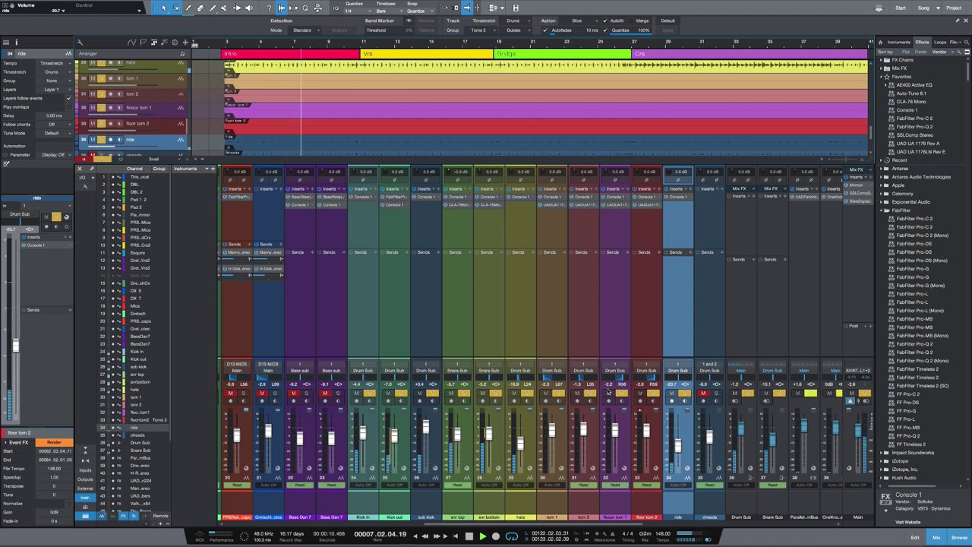
Step: Select the channels from Kick in through ride and compare the drums with all their inserts bypassed and active
{"action": "left_click", "coordinate": [370, 325]}
{"action": "left_click", "coordinate": [676, 329], "text": "shift"}
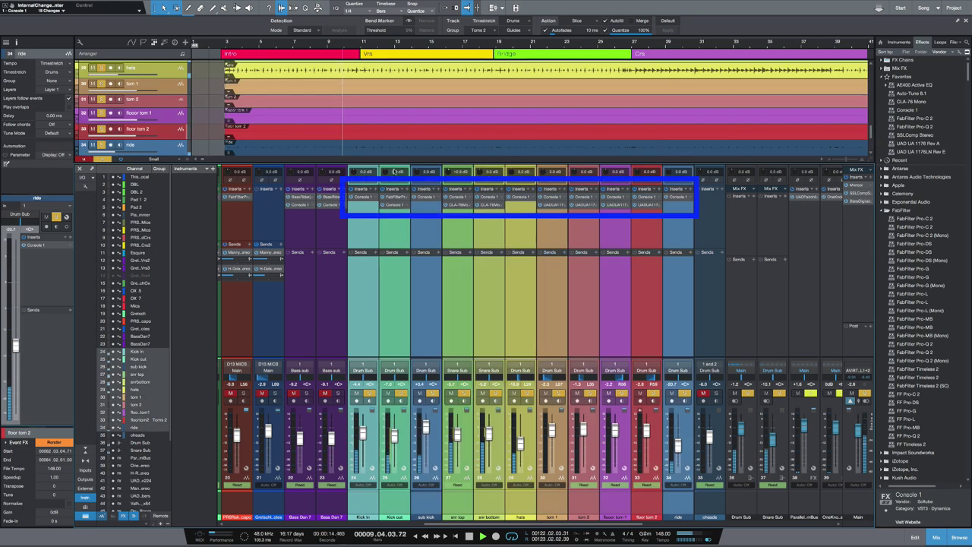
{"action": "left_click", "coordinate": [350, 188]}
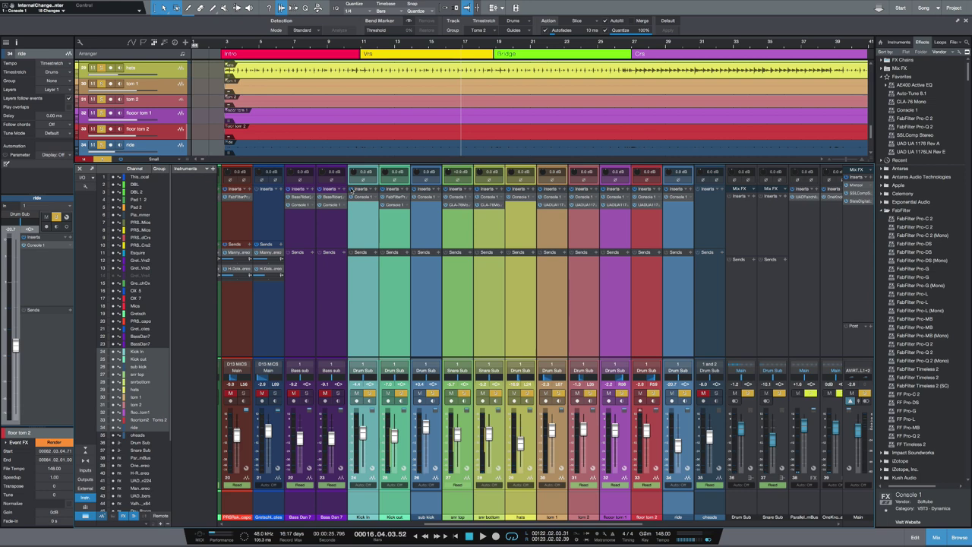
Step: Solo the oheads channel alone and play it from around bar 4 in the Intro
{"action": "left_click", "coordinate": [716, 394]}
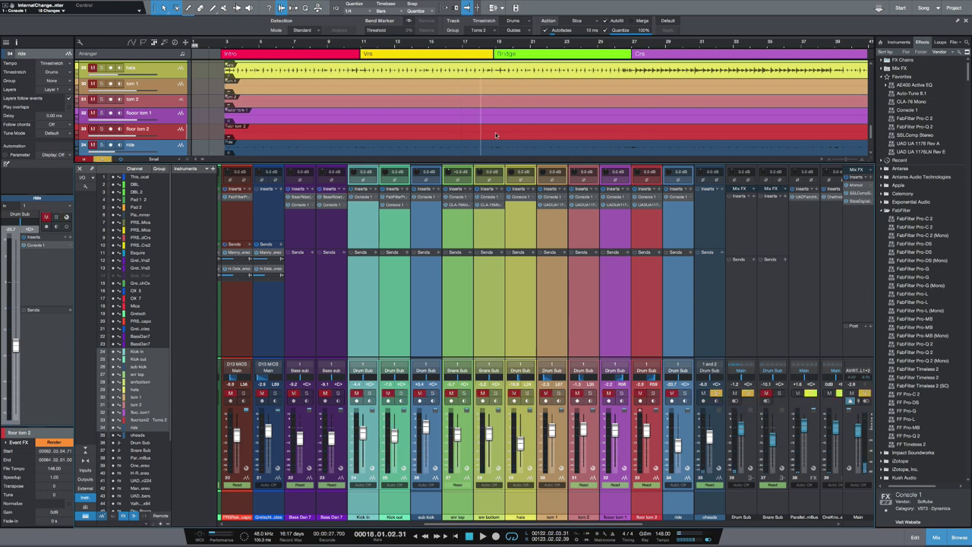
{"action": "left_click", "coordinate": [248, 43]}
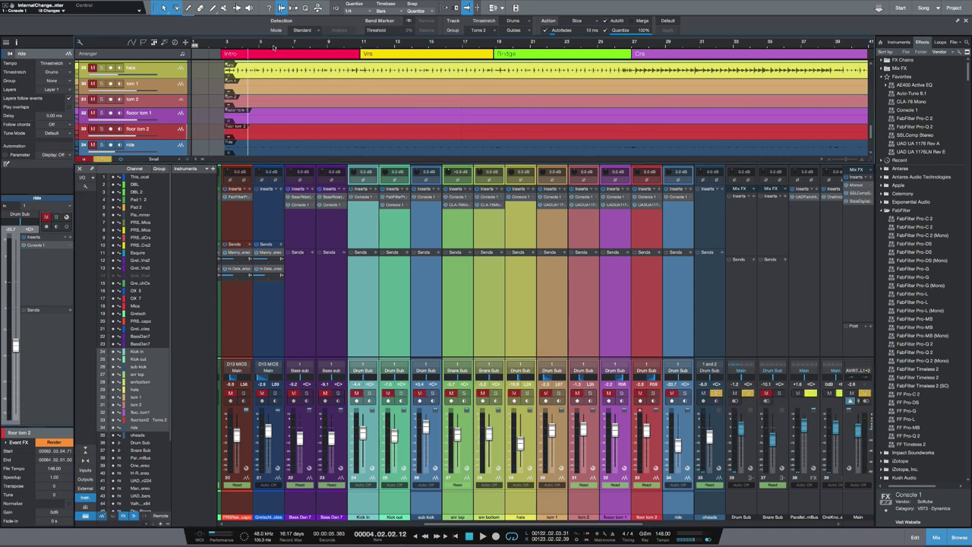
{"action": "key", "text": "space"}
Step: Insert FabFilter Pro-Q 2 on oheads and add a 12 dB/oct low cut at about 98 Hz
{"action": "left_click", "coordinate": [909, 127]}
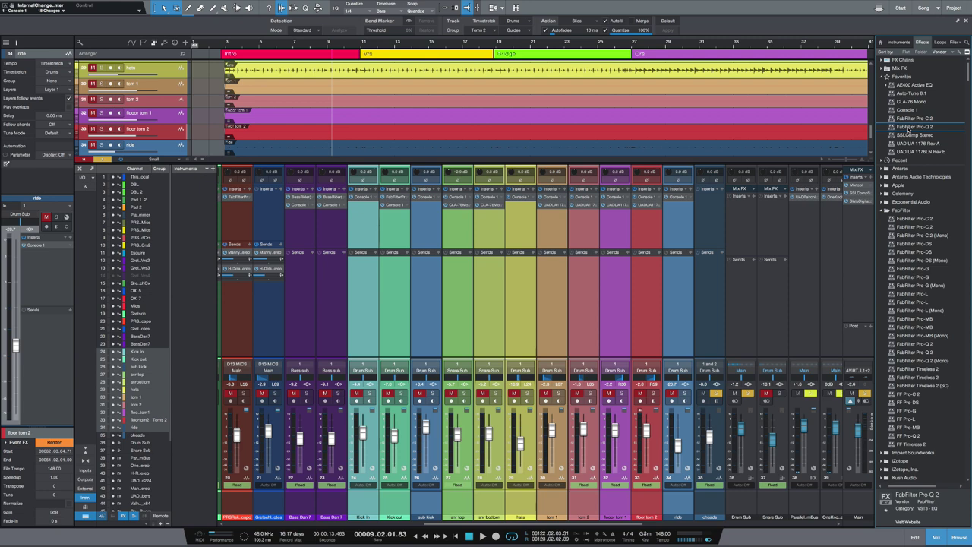
{"action": "left_click_drag", "start_coordinate": [909, 131], "coordinate": [709, 196]}
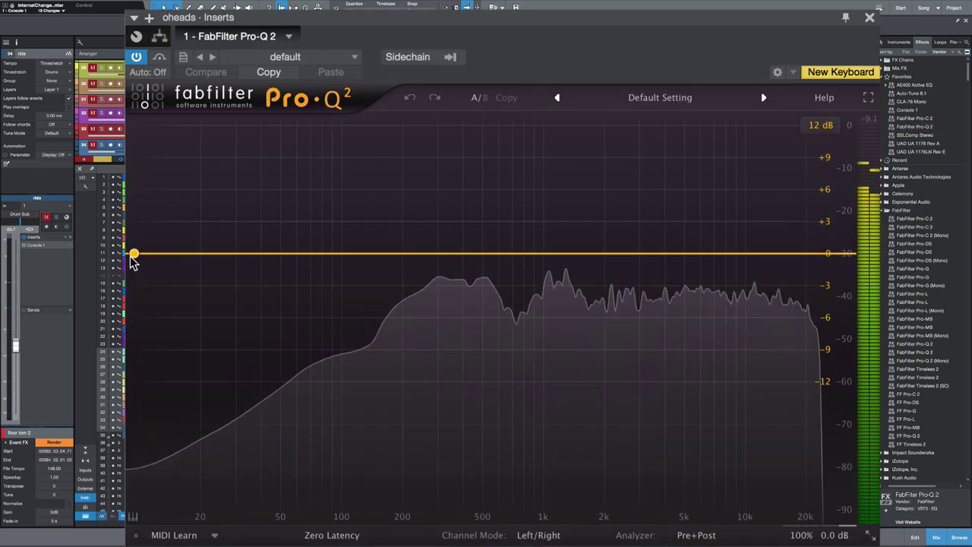
{"action": "left_click", "coordinate": [133, 255]}
{"action": "left_click_drag", "start_coordinate": [137, 254], "coordinate": [339, 249]}
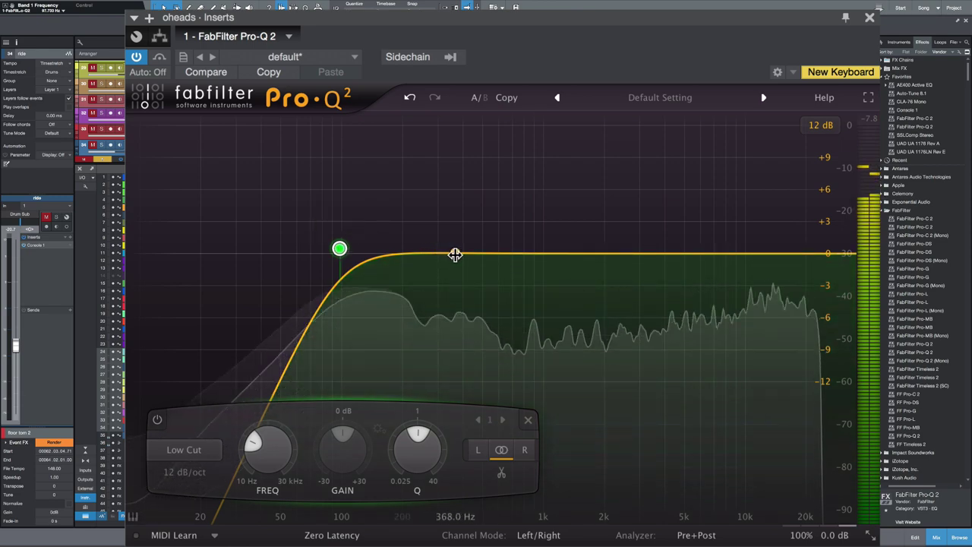
Step: Add a bell band at about 446 Hz to the oheads EQ, cut it by about 7 dB and narrow its Q to about 2
{"action": "left_click", "coordinate": [456, 254]}
{"action": "left_click_drag", "start_coordinate": [456, 254], "coordinate": [472, 159]}
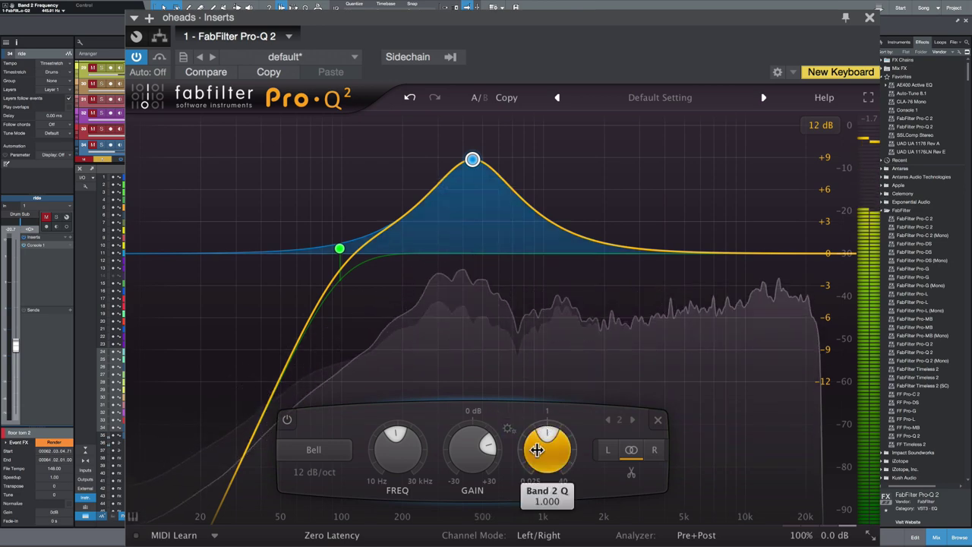
{"action": "scroll", "coordinate": [536, 448], "scroll_direction": "up", "scroll_amount": 5}
{"action": "left_click_drag", "start_coordinate": [484, 439], "coordinate": [444, 535]}
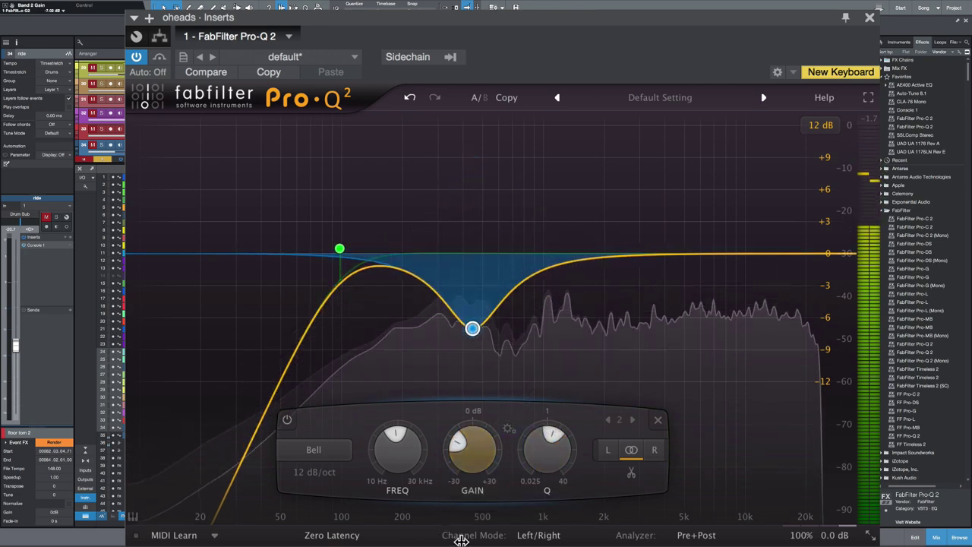
{"action": "scroll", "coordinate": [534, 433], "scroll_direction": "up", "scroll_amount": 3}
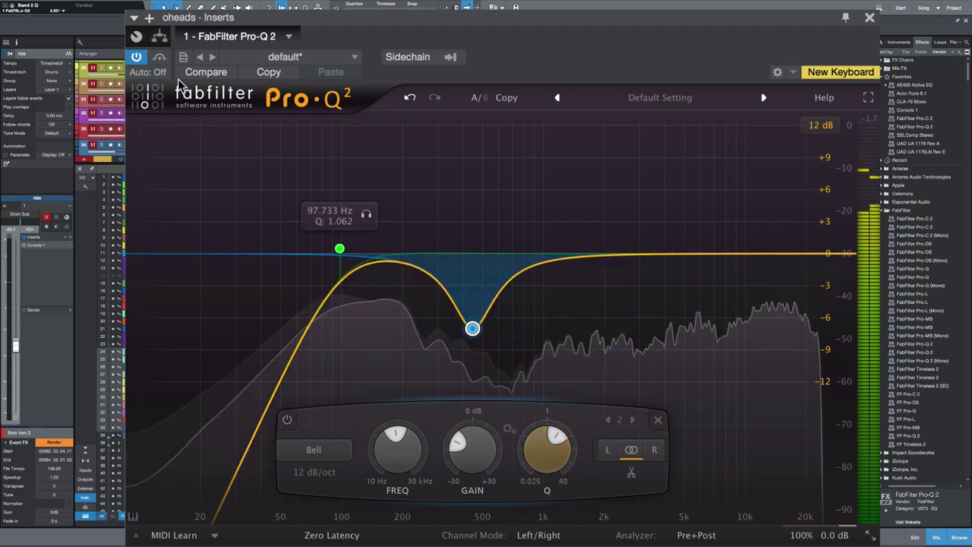
Step: Compare the oheads sound with Pro-Q 2 bypassed and active, and close the EQ
{"action": "left_click", "coordinate": [158, 58]}
{"action": "left_click", "coordinate": [158, 58]}
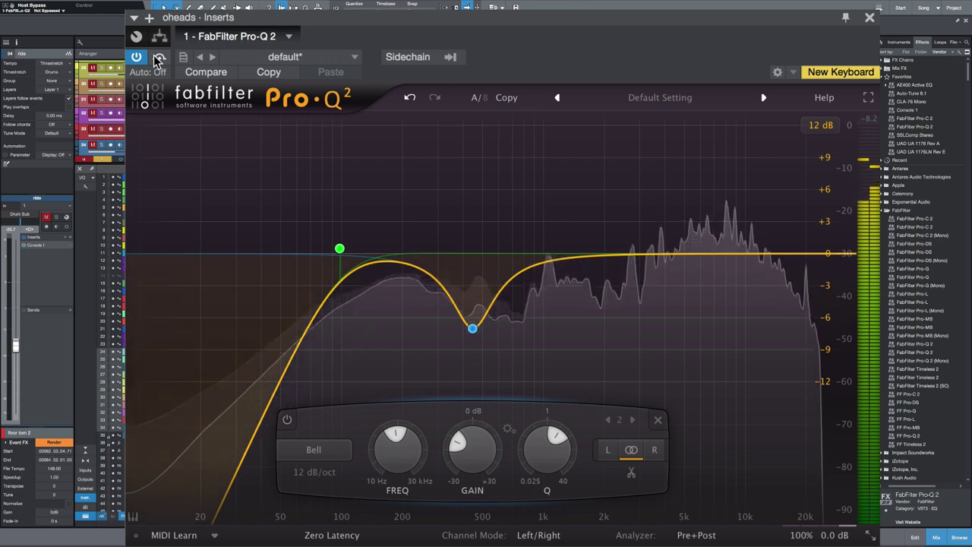
{"action": "left_click", "coordinate": [870, 16]}
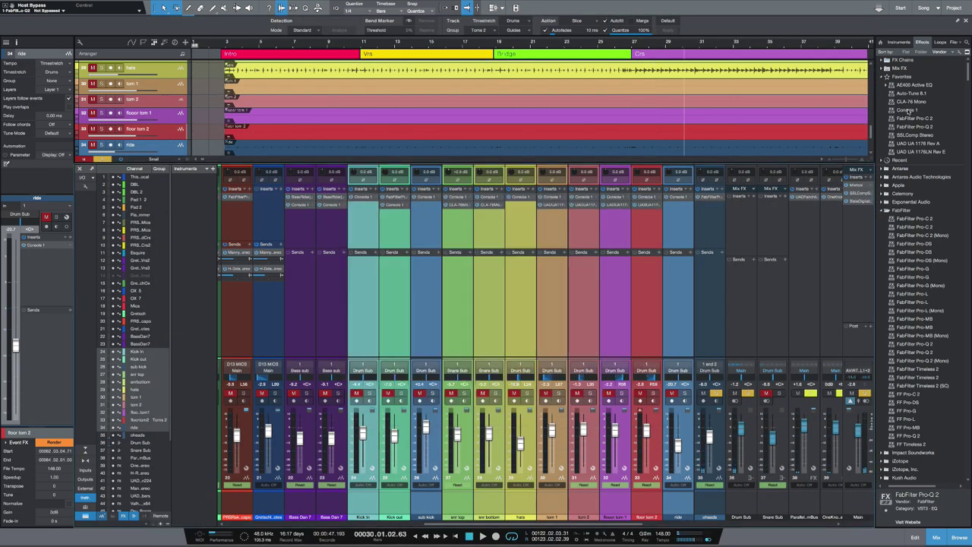
Step: Insert Console 1 and CLA-76 Stereo on the oheads channel
{"action": "left_click_drag", "start_coordinate": [908, 111], "coordinate": [700, 206]}
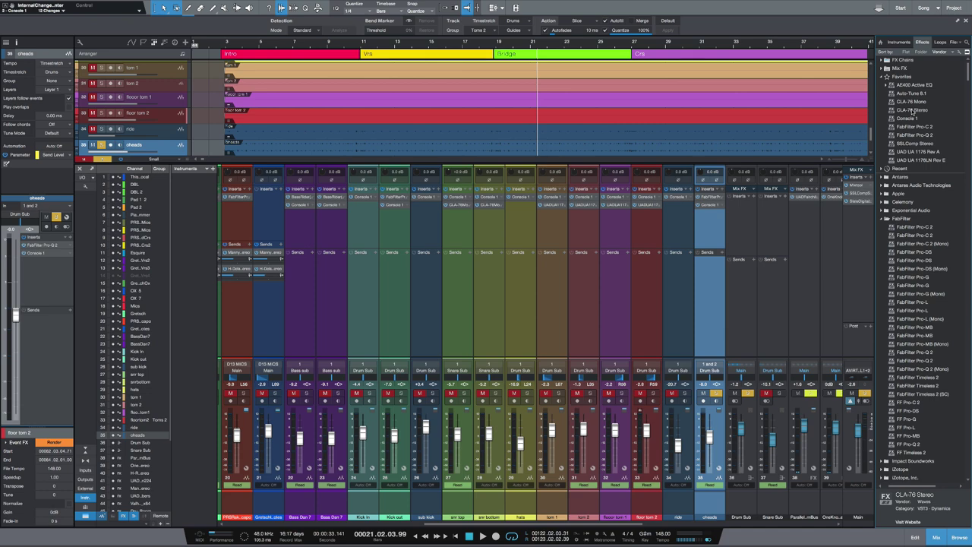
{"action": "left_click_drag", "start_coordinate": [914, 110], "coordinate": [713, 221]}
Step: Set the oheads CLA-76 to ratio 12, attack about 5, release 7, input about -24 and output about -22.6
{"action": "left_click_drag", "start_coordinate": [130, 242], "coordinate": [133, 243]}
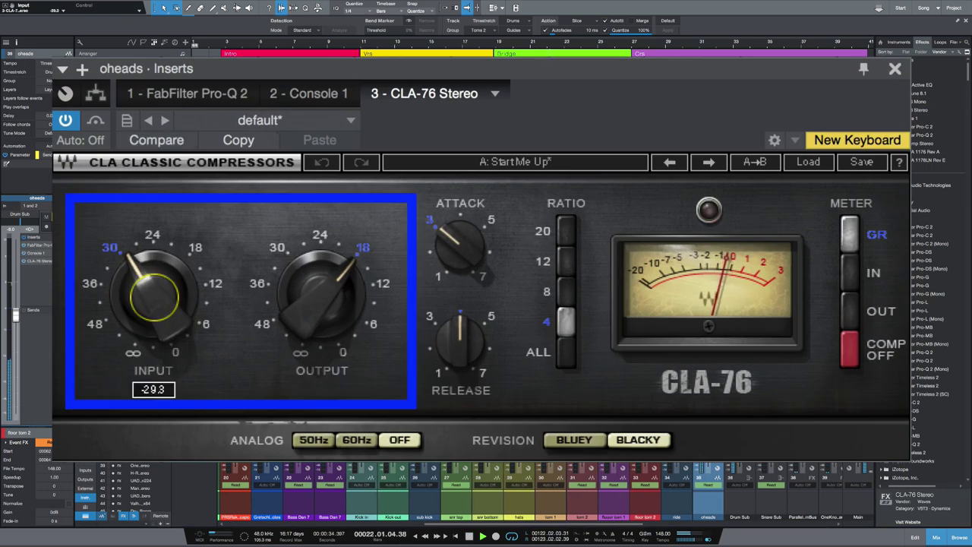
{"action": "left_click_drag", "start_coordinate": [155, 298], "coordinate": [154, 297]}
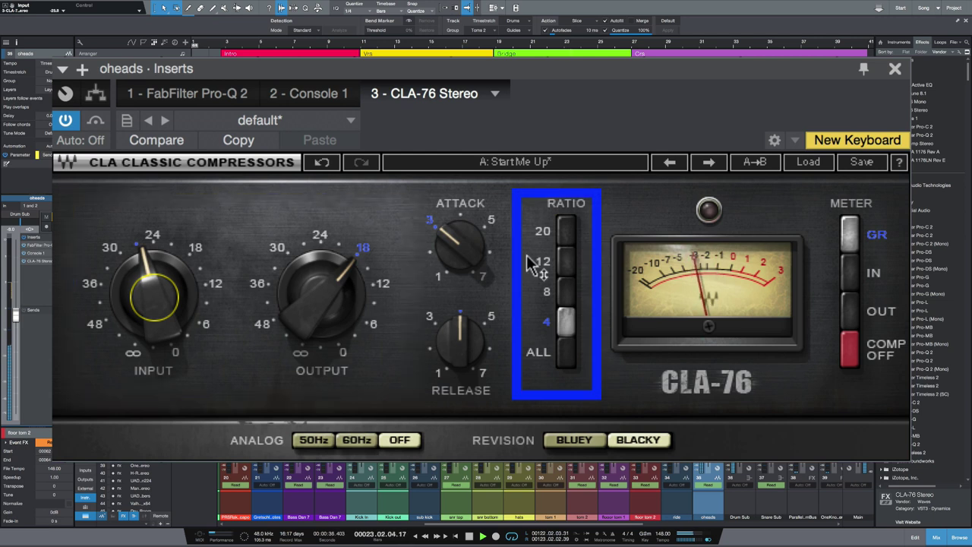
{"action": "left_click", "coordinate": [560, 259]}
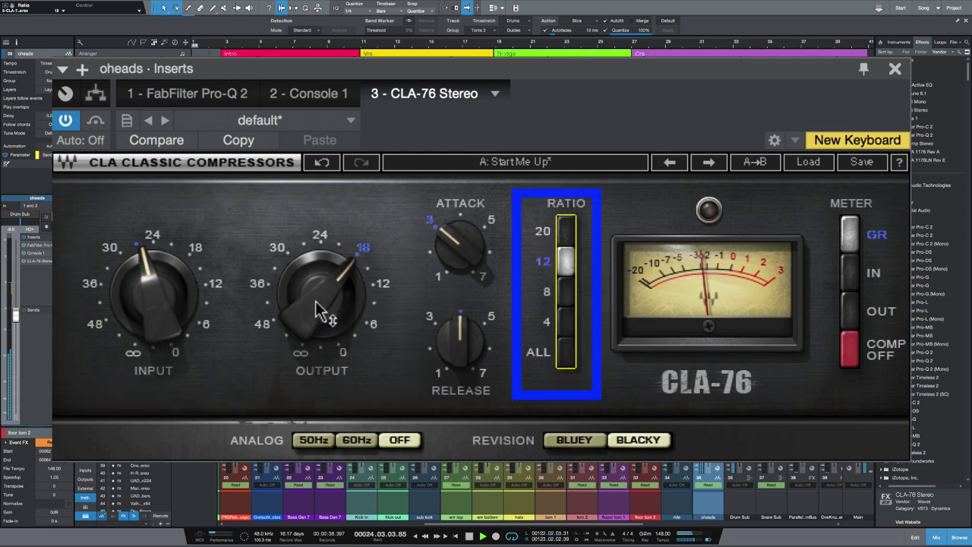
{"action": "left_click_drag", "start_coordinate": [301, 300], "coordinate": [304, 273]}
{"action": "left_click_drag", "start_coordinate": [478, 249], "coordinate": [479, 211]}
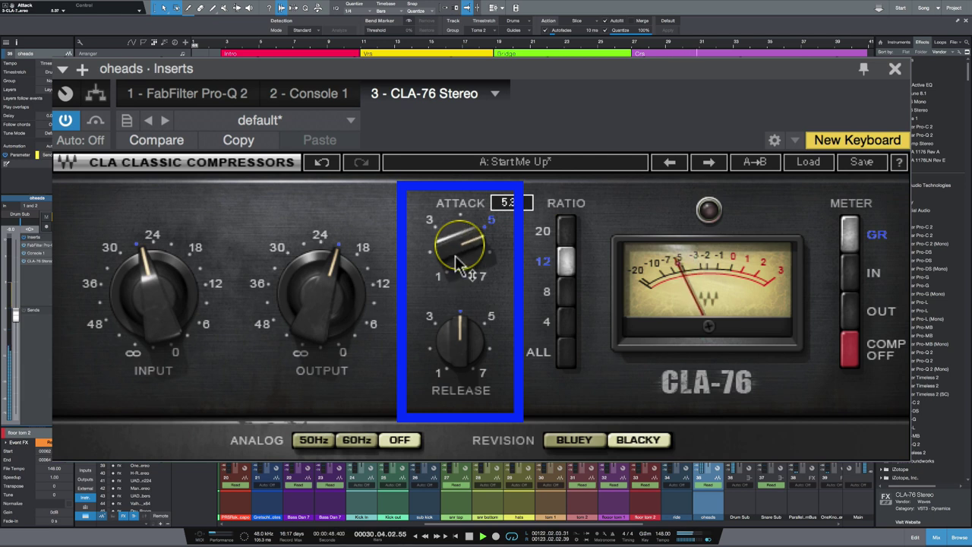
{"action": "mouse_move", "coordinate": [460, 358]}
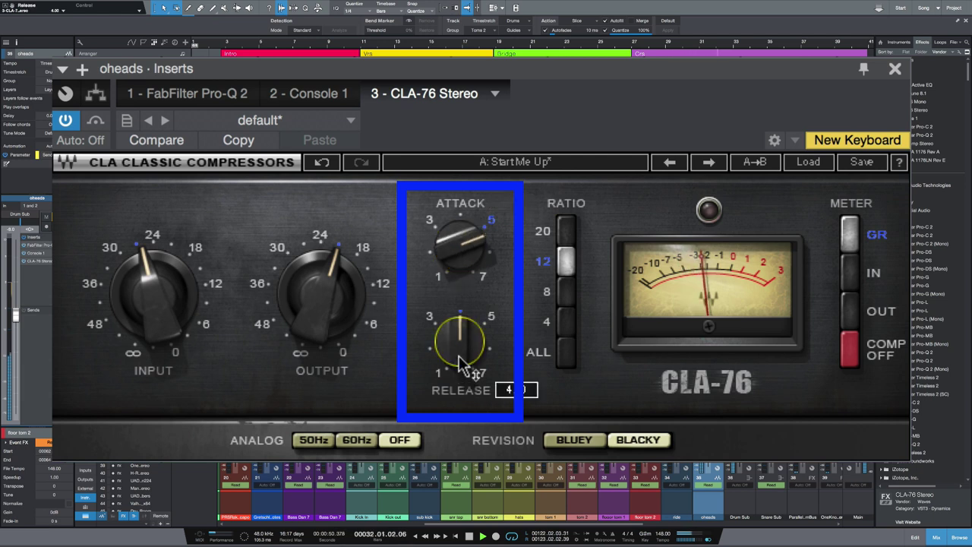
{"action": "left_click_drag", "start_coordinate": [460, 357], "coordinate": [459, 334]}
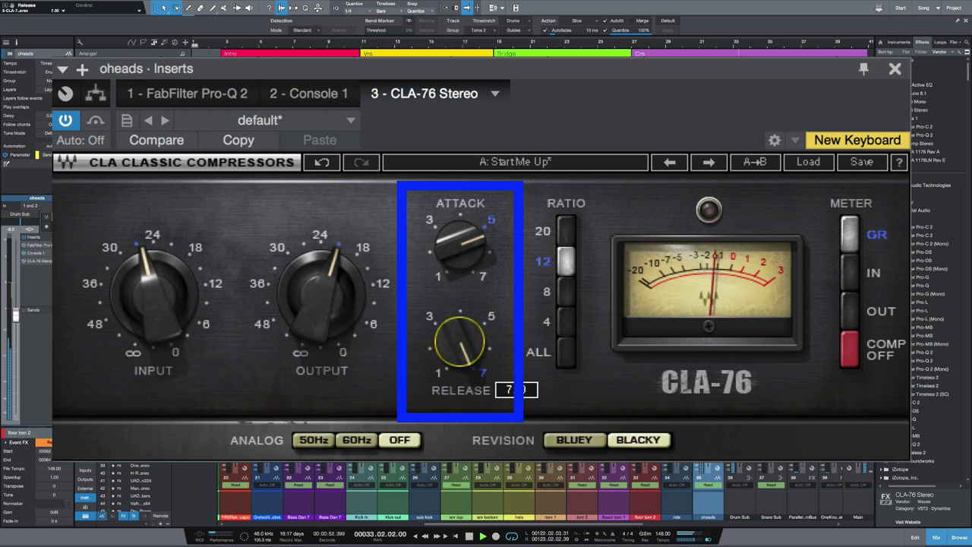
{"action": "left_click_drag", "start_coordinate": [144, 320], "coordinate": [144, 303]}
{"action": "left_click_drag", "start_coordinate": [319, 311], "coordinate": [319, 322]}
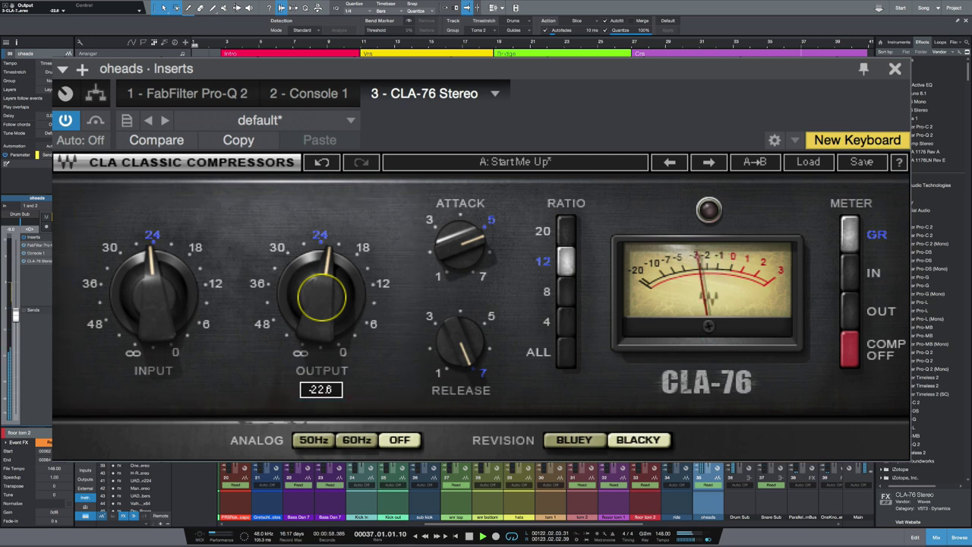
Step: Compare oheads with the CLA-76 bypassed and active, close it, and play it with all the drum channels soloed
{"action": "left_click", "coordinate": [95, 121]}
{"action": "left_click", "coordinate": [95, 121]}
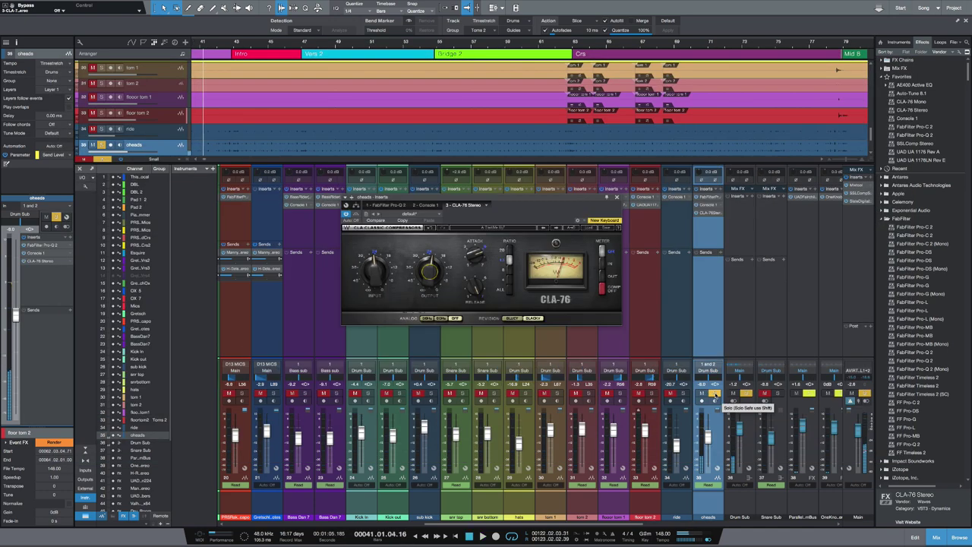
{"action": "left_click", "coordinate": [714, 393]}
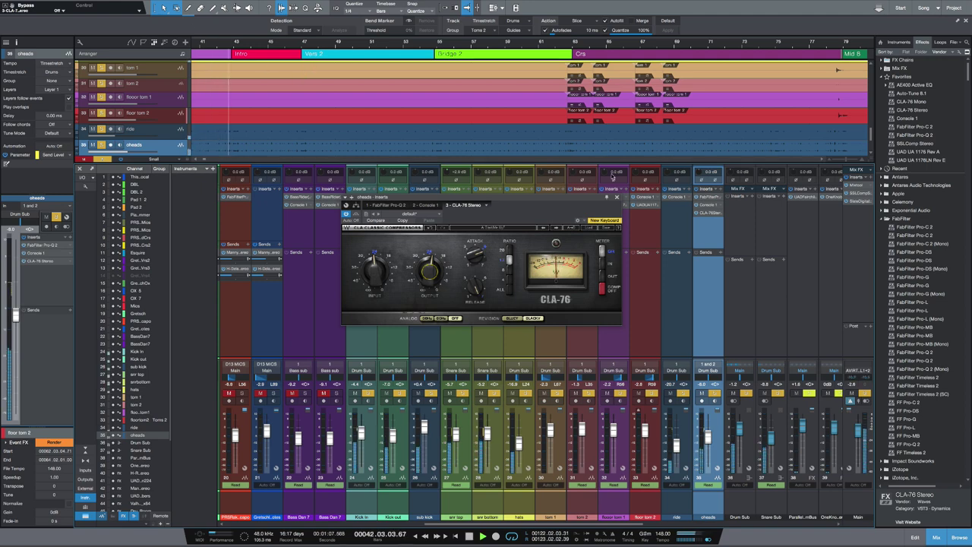
{"action": "left_click", "coordinate": [691, 328]}
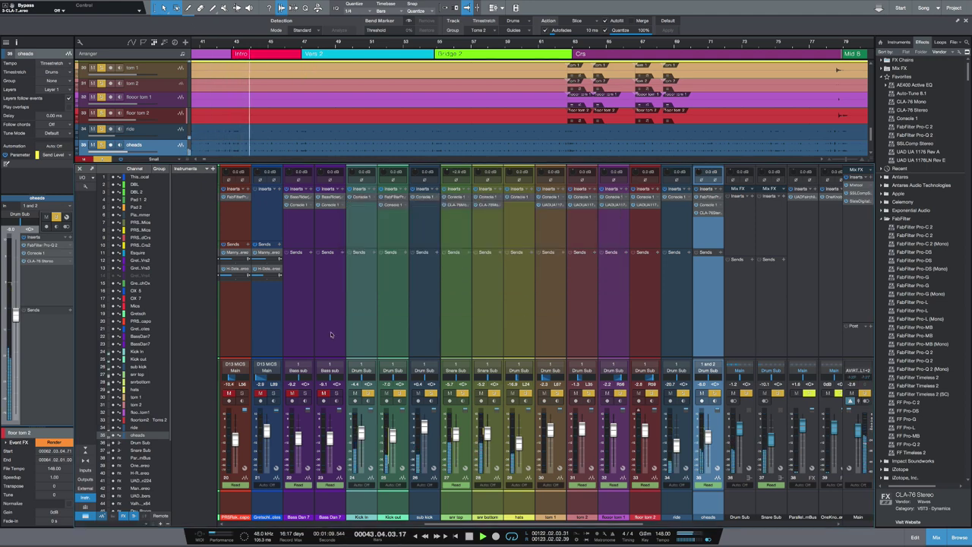
{"action": "left_click", "coordinate": [365, 290], "text": "shift"}
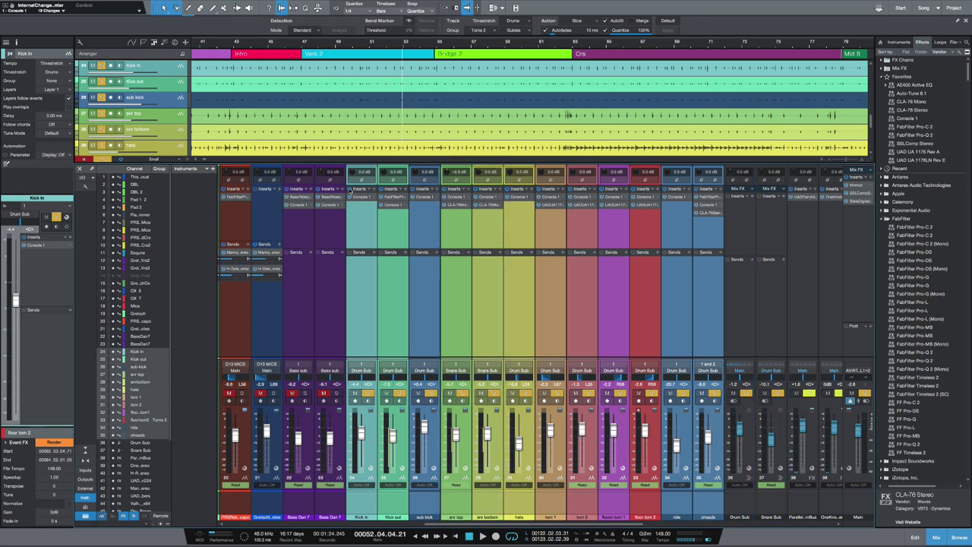
Step: Insert Scheps Omni Channel Stereo on the Snare Sub bus and reposition the plugin window
{"action": "scroll", "coordinate": [913, 364], "scroll_direction": "down", "scroll_amount": 15}
{"action": "left_click", "coordinate": [913, 363]}
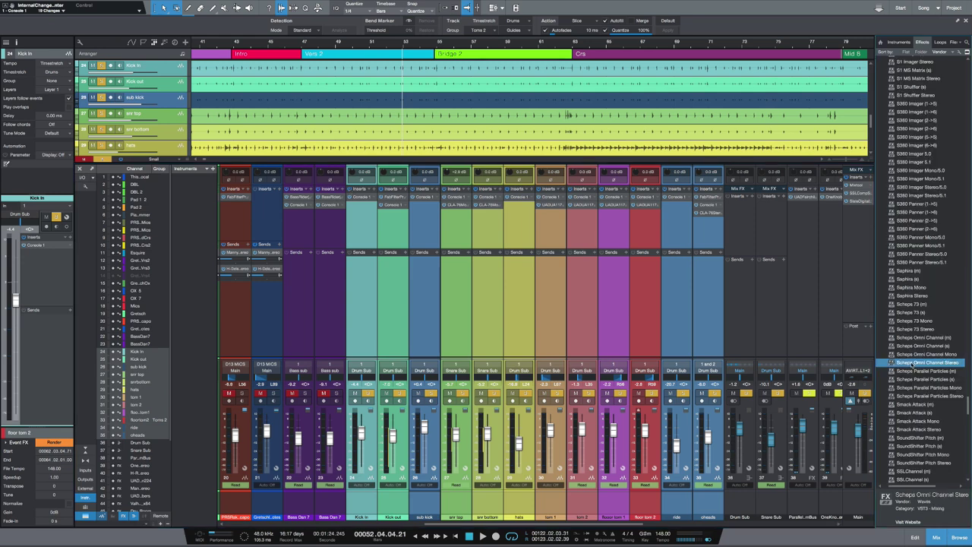
{"action": "left_click_drag", "start_coordinate": [908, 363], "coordinate": [770, 222]}
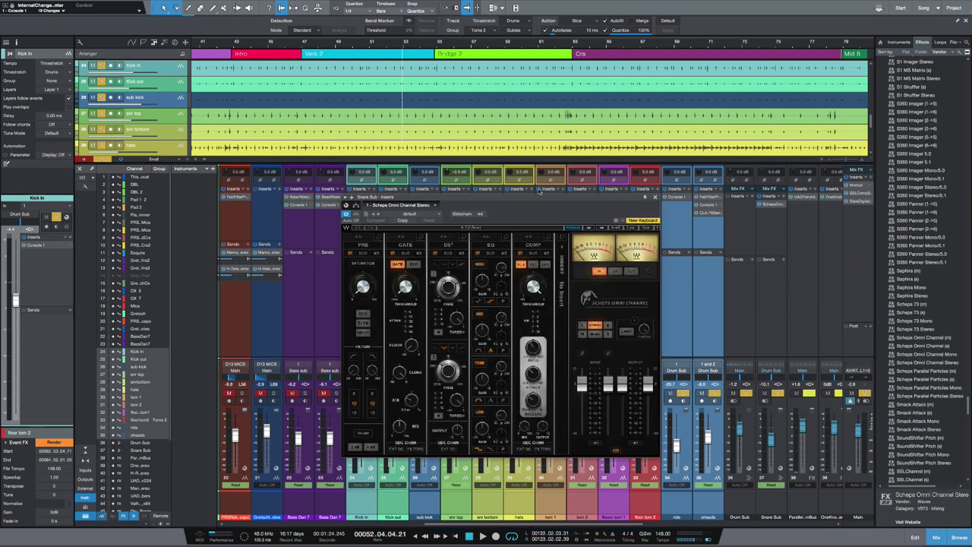
{"action": "left_click_drag", "start_coordinate": [534, 201], "coordinate": [510, 159]}
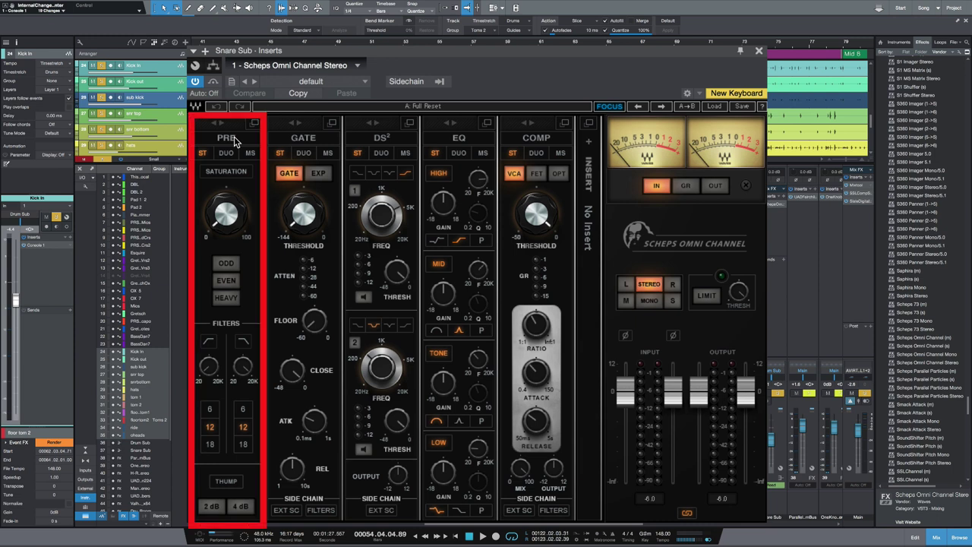
Step: During playback, enable the Snare Sub PRE section with raised Heavy saturation, 4 dB Thump and both filters
{"action": "key", "text": "space"}
{"action": "left_click", "coordinate": [235, 141]}
{"action": "left_click_drag", "start_coordinate": [232, 220], "coordinate": [231, 194]}
{"action": "left_click", "coordinate": [231, 298]}
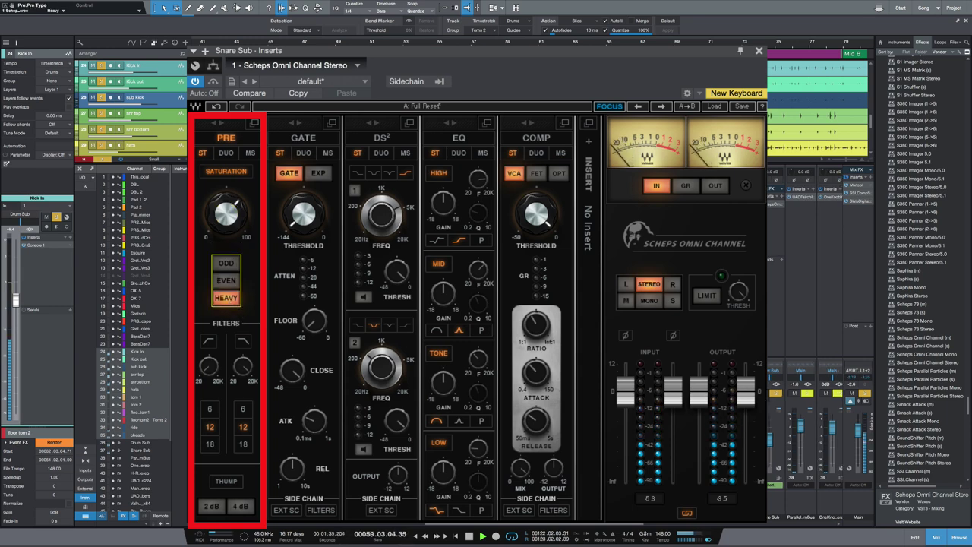
{"action": "left_click", "coordinate": [240, 508]}
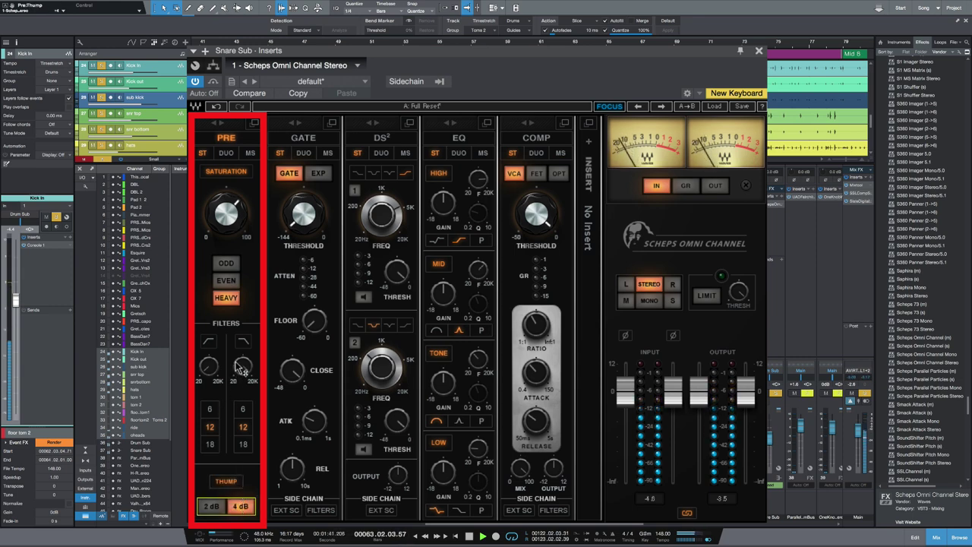
{"action": "left_click_drag", "start_coordinate": [241, 369], "coordinate": [209, 367]}
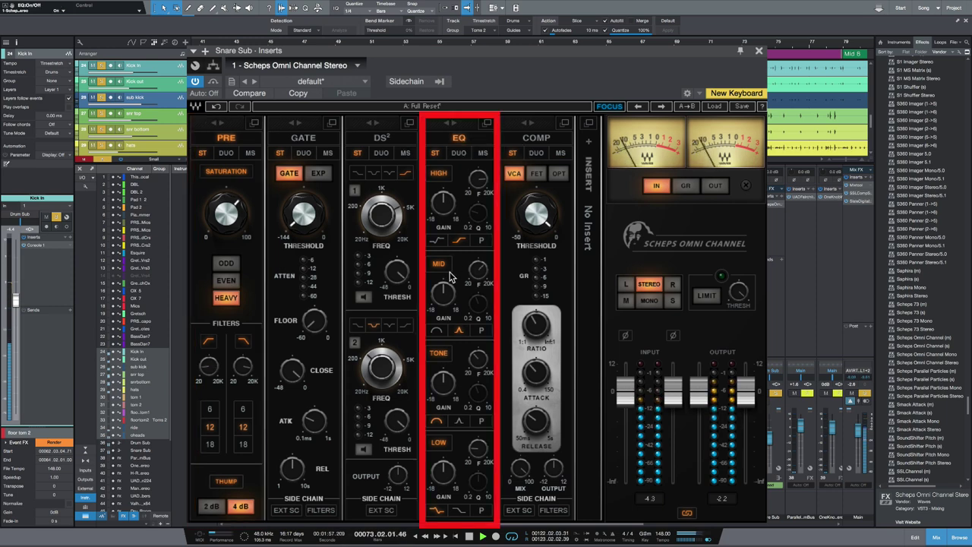
Step: Enable the Snare Sub channel strip's EQ and cut its Tone band by about 3.2 dB at 351 Hz
{"action": "mouse_move", "coordinate": [444, 382]}
{"action": "scroll", "coordinate": [443, 382], "scroll_direction": "down", "scroll_amount": 2}
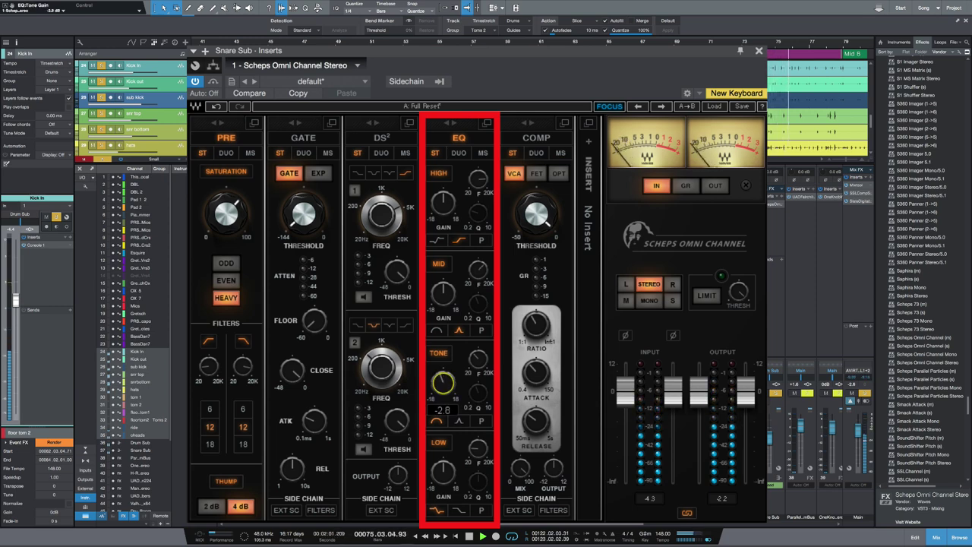
{"action": "mouse_move", "coordinate": [477, 358]}
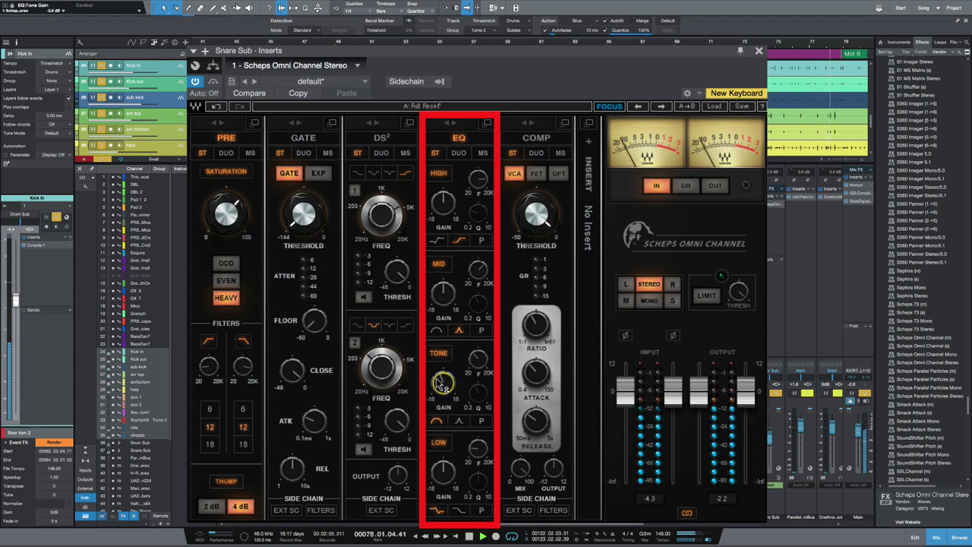
{"action": "scroll", "coordinate": [443, 383], "scroll_direction": "down", "scroll_amount": 4}
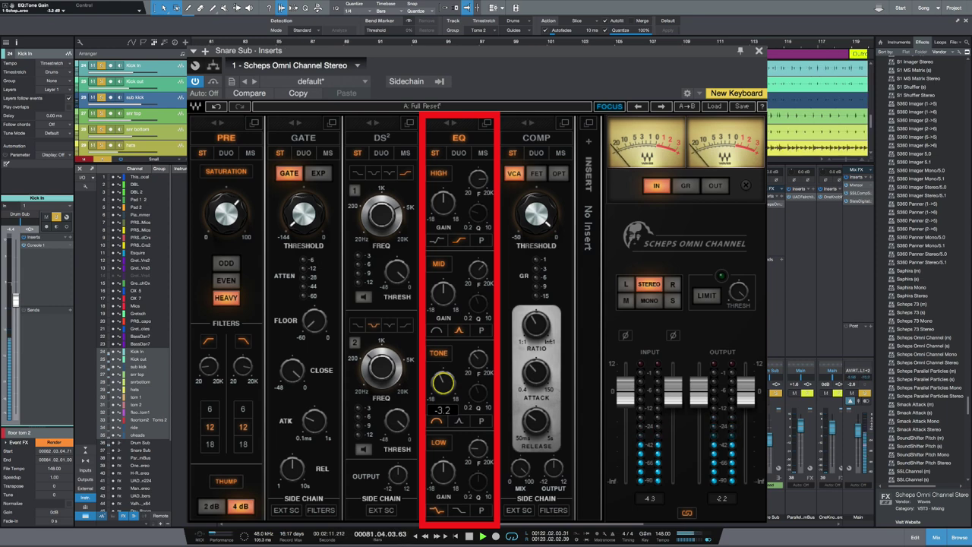
Step: Enable the Snare Sub VCA compressor with a threshold of about -20.5 dB, adjust its mix, and lower the plugin output to about -0.6 dB
{"action": "left_click", "coordinate": [543, 139]}
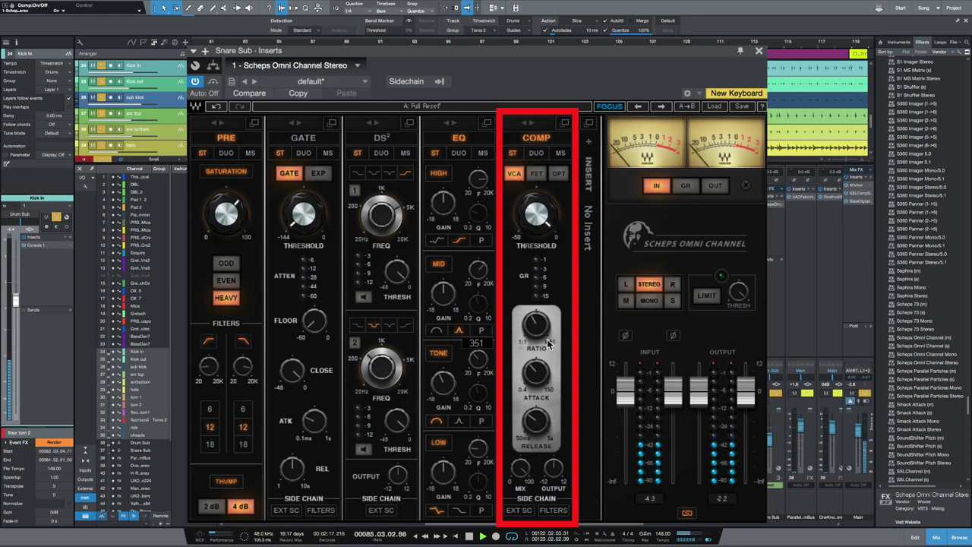
{"action": "mouse_move", "coordinate": [538, 380]}
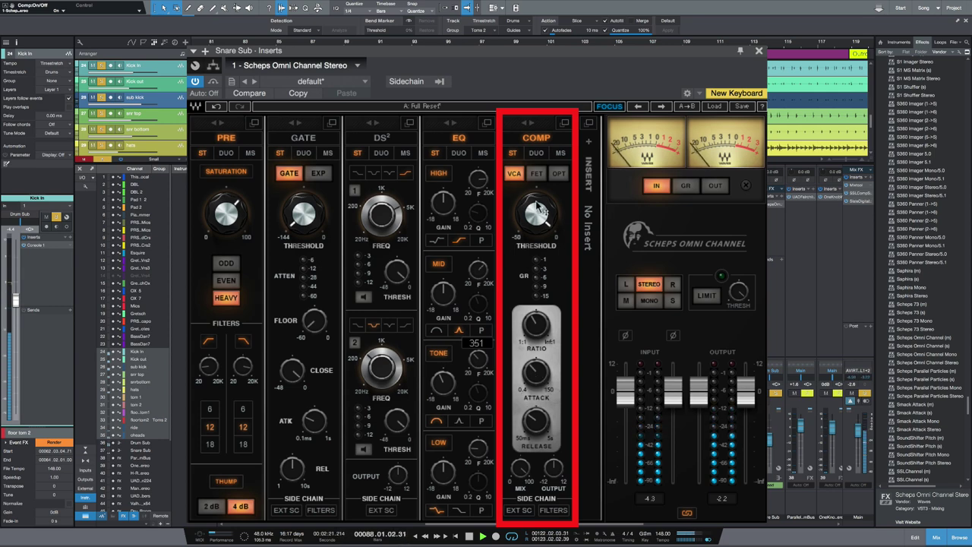
{"action": "mouse_move", "coordinate": [538, 209]}
{"action": "left_mouse_down"}
{"action": "mouse_move", "coordinate": [538, 224]}
{"action": "mouse_move", "coordinate": [538, 204]}
{"action": "left_mouse_up"}
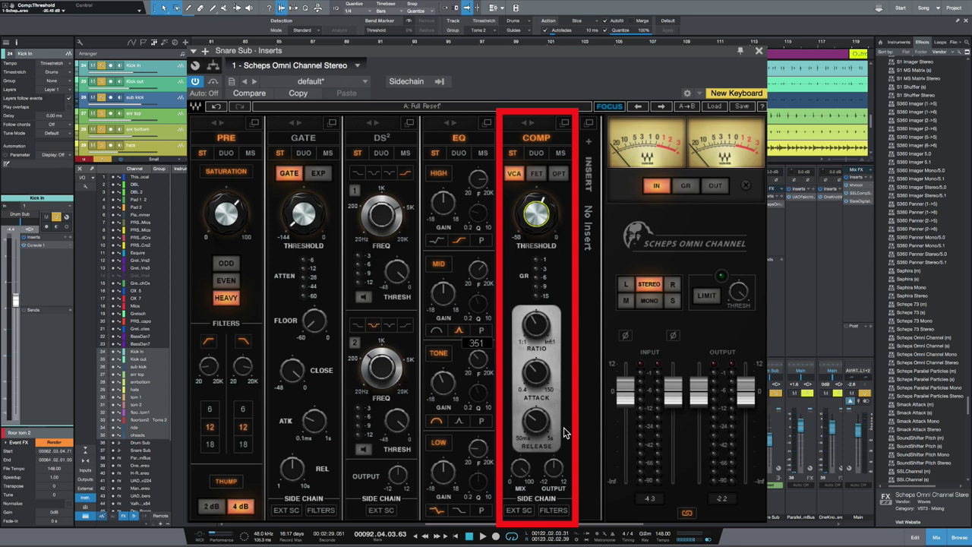
{"action": "mouse_move", "coordinate": [521, 468]}
{"action": "left_mouse_down"}
{"action": "mouse_move", "coordinate": [521, 490]}
{"action": "mouse_move", "coordinate": [521, 464]}
{"action": "left_mouse_up"}
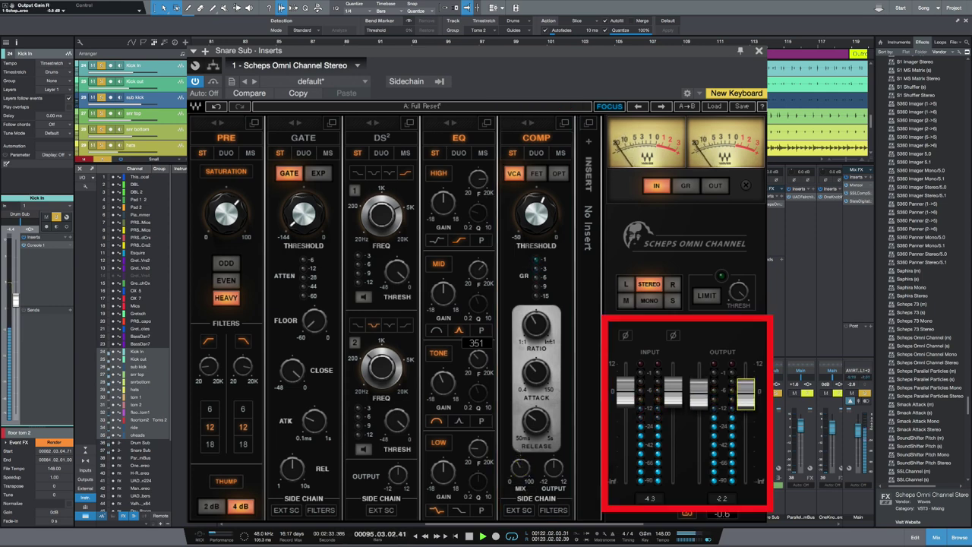
Step: Compare the snare bus with Scheps Omni Channel bypassed and active, and close the plugin
{"action": "left_click", "coordinate": [213, 82]}
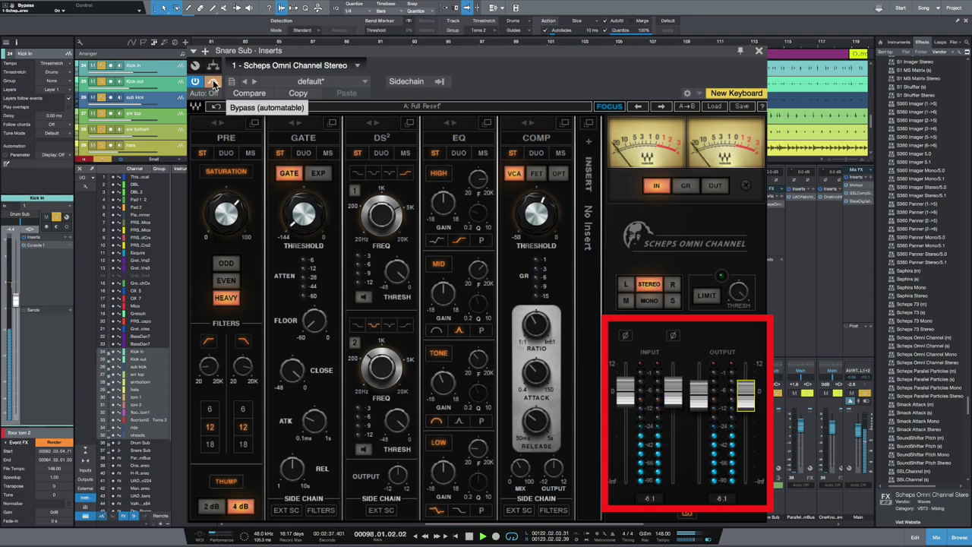
{"action": "left_click", "coordinate": [213, 82]}
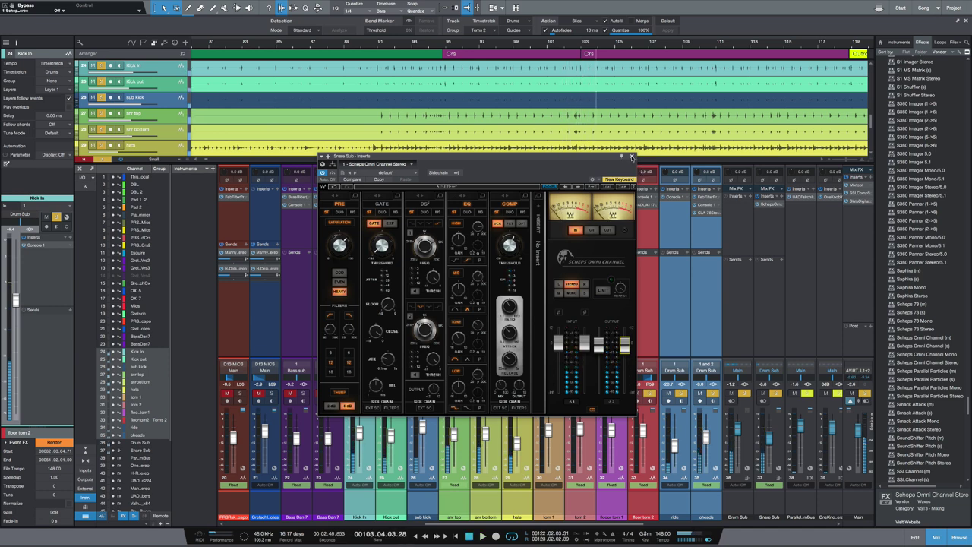
{"action": "left_click", "coordinate": [631, 157]}
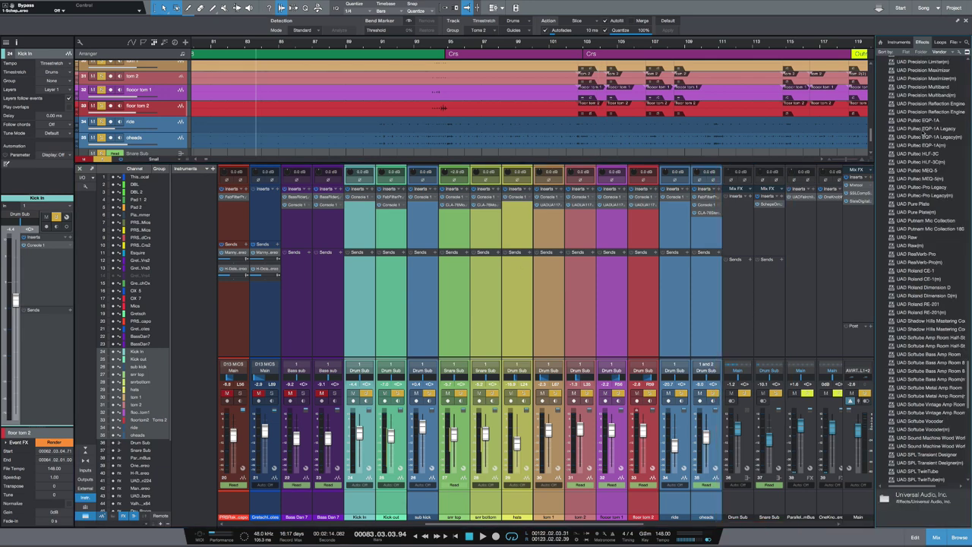
Step: Insert UAD Pultec EQP-1A on Drum Sub, boosting 60 CPS by just under 1 and 8 KCS by about 2
{"action": "left_click_drag", "start_coordinate": [915, 121], "coordinate": [722, 227]}
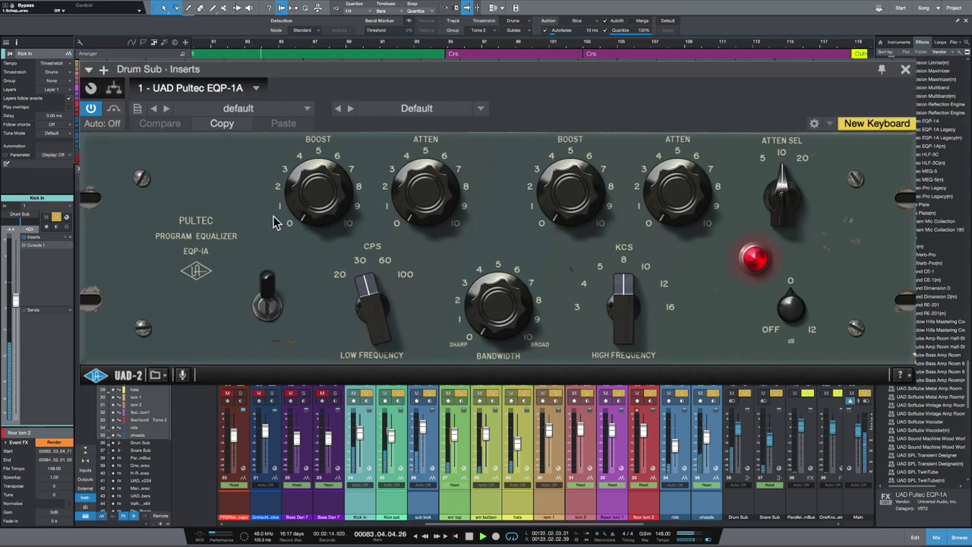
{"action": "left_click", "coordinate": [367, 283]}
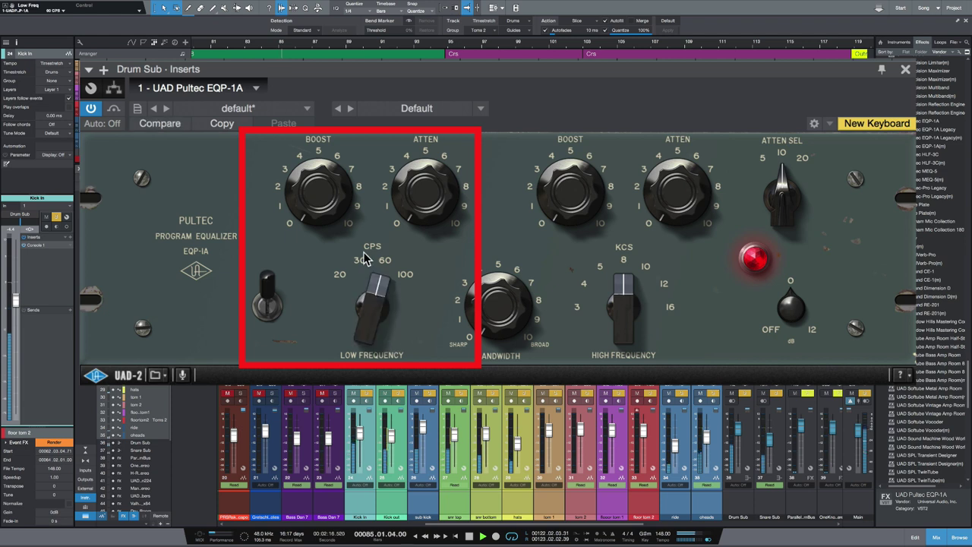
{"action": "left_click_drag", "start_coordinate": [308, 195], "coordinate": [288, 170]}
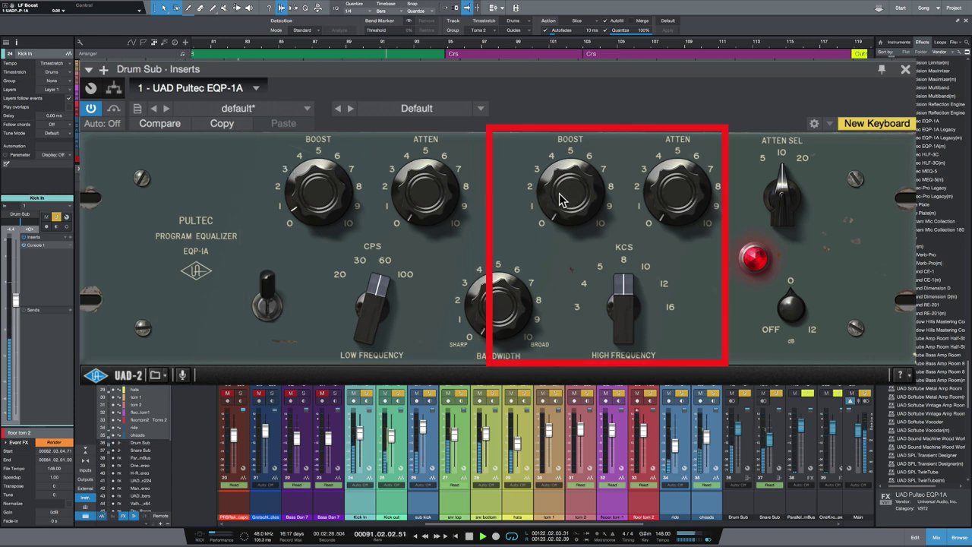
{"action": "left_click_drag", "start_coordinate": [560, 199], "coordinate": [494, 90]}
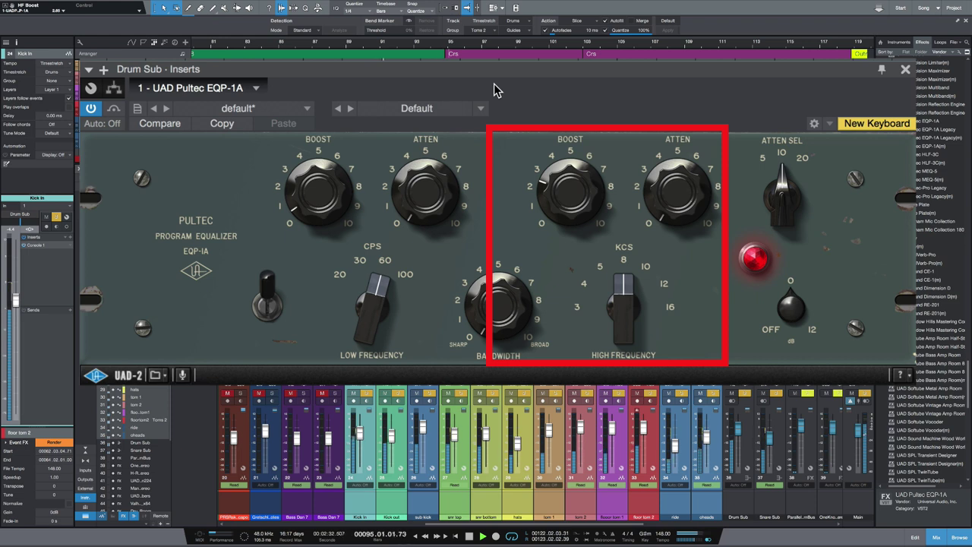
Step: Compare the Drum Sub sound with the Pultec EQ bypassed and active, and close the EQ
{"action": "left_click", "coordinate": [116, 112]}
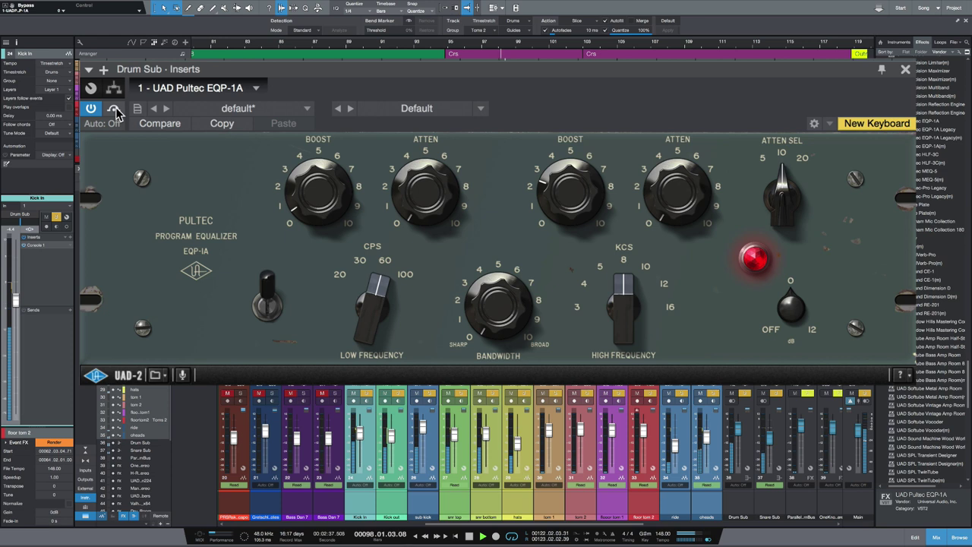
{"action": "left_click", "coordinate": [906, 70]}
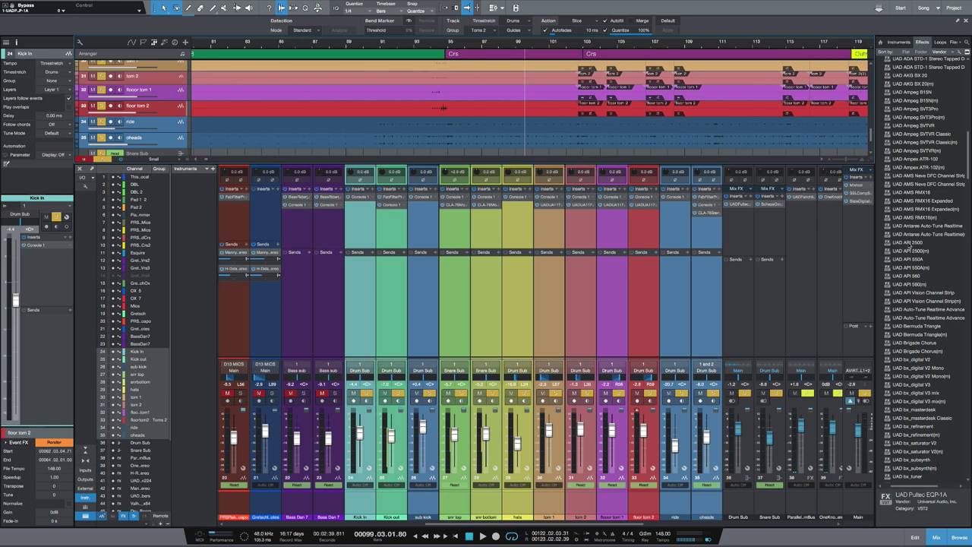
Step: Insert UAD API 2500 on Drum Sub with threshold about -5.3 dB, attack 10 ms, ratio 2:1, release 0.1 s, and medium knee and thrust
{"action": "left_click_drag", "start_coordinate": [910, 247], "coordinate": [733, 225]}
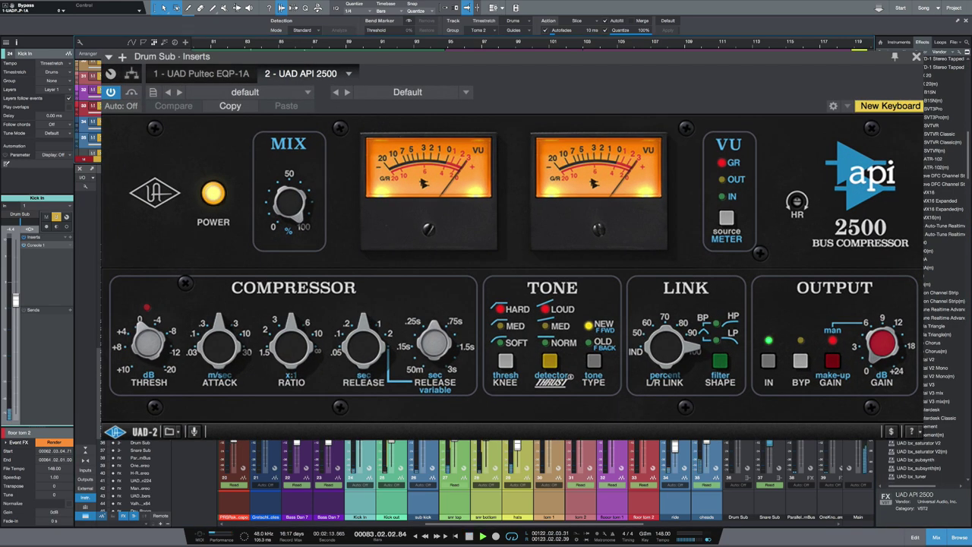
{"action": "left_click_drag", "start_coordinate": [148, 344], "coordinate": [148, 339]}
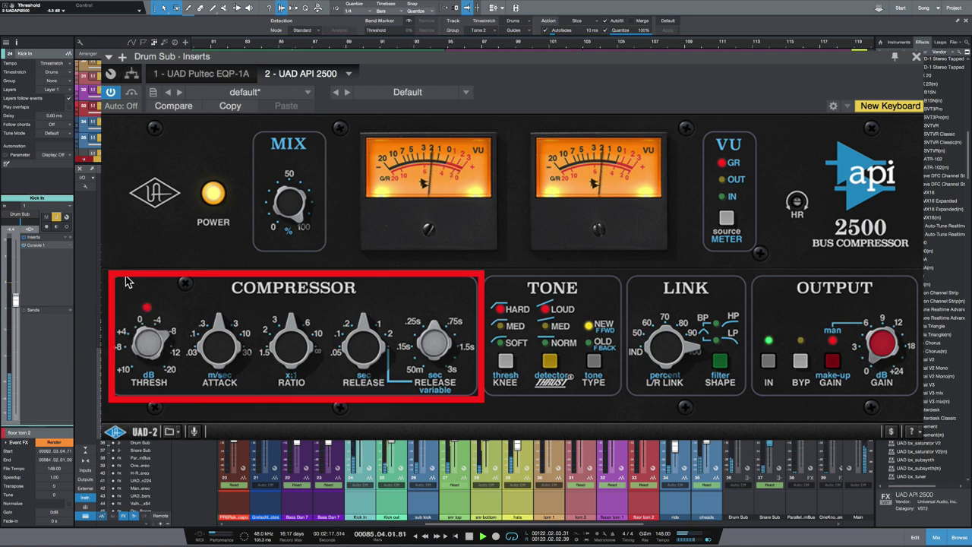
{"action": "left_click_drag", "start_coordinate": [220, 346], "coordinate": [202, 286]}
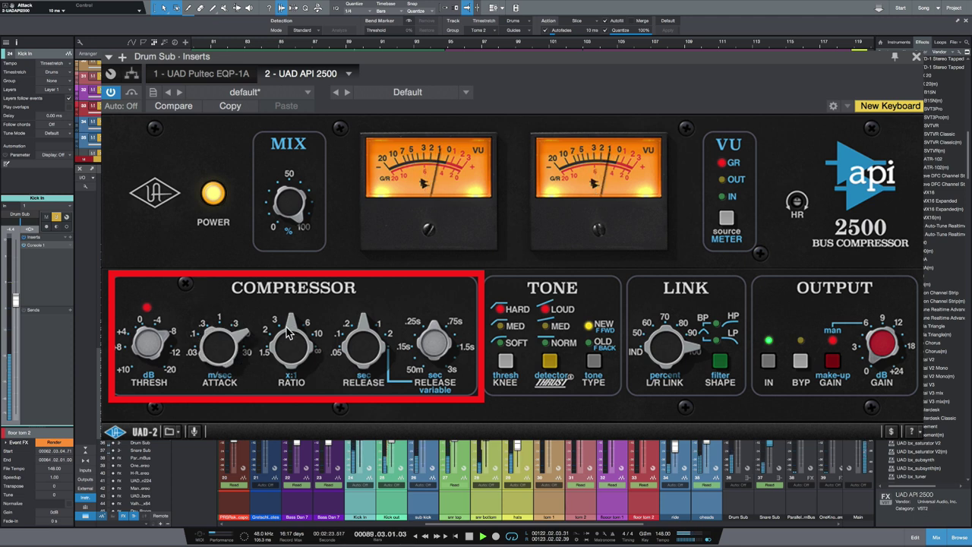
{"action": "left_click_drag", "start_coordinate": [288, 346], "coordinate": [275, 376]}
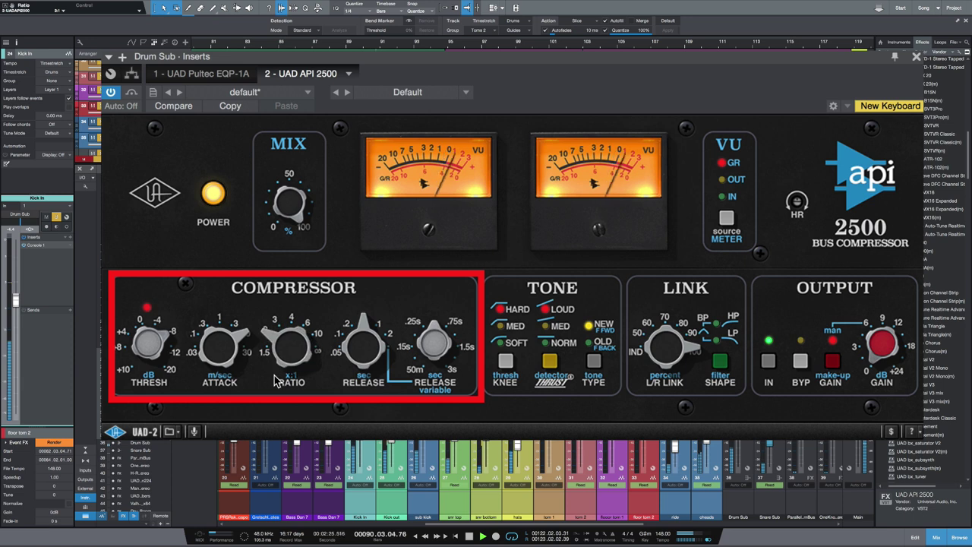
{"action": "left_click_drag", "start_coordinate": [351, 328], "coordinate": [340, 375]}
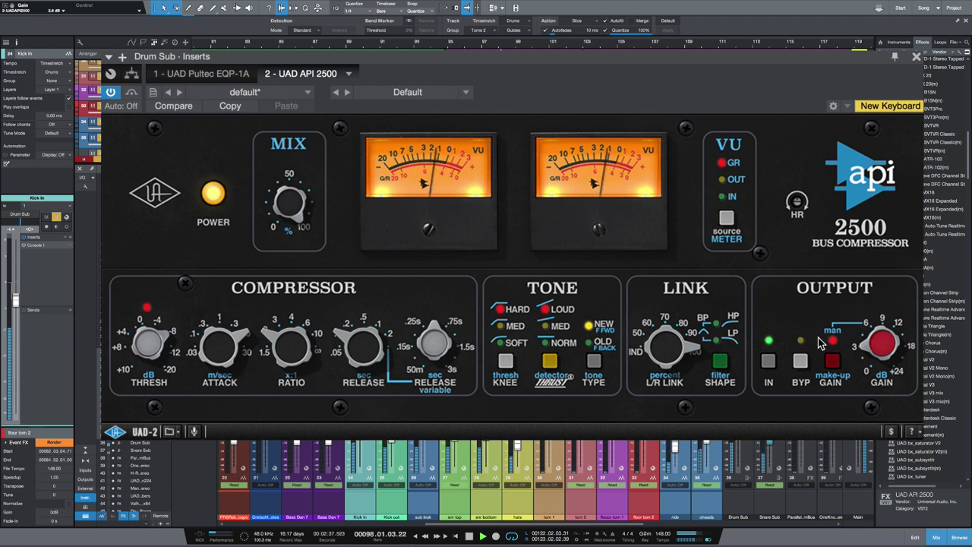
{"action": "left_click", "coordinate": [506, 365]}
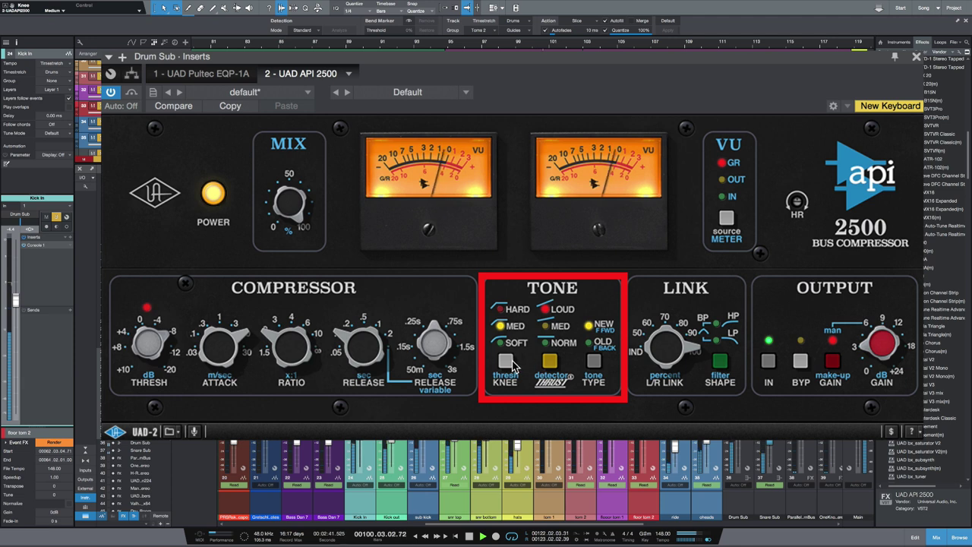
{"action": "left_click", "coordinate": [550, 365]}
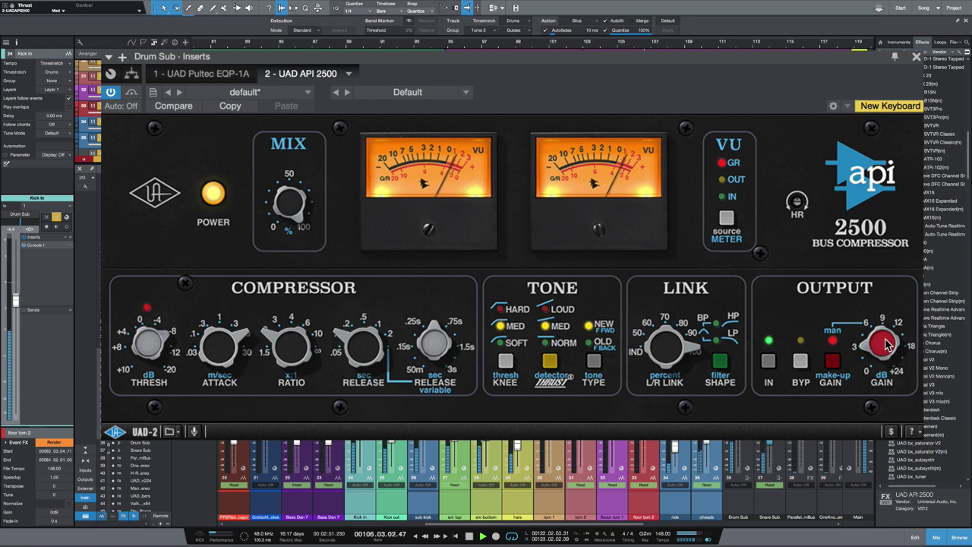
Step: Compare the Drum Sub sound with the API 2500 compressor bypassed and active, and close the plugin
{"action": "left_click", "coordinate": [132, 93]}
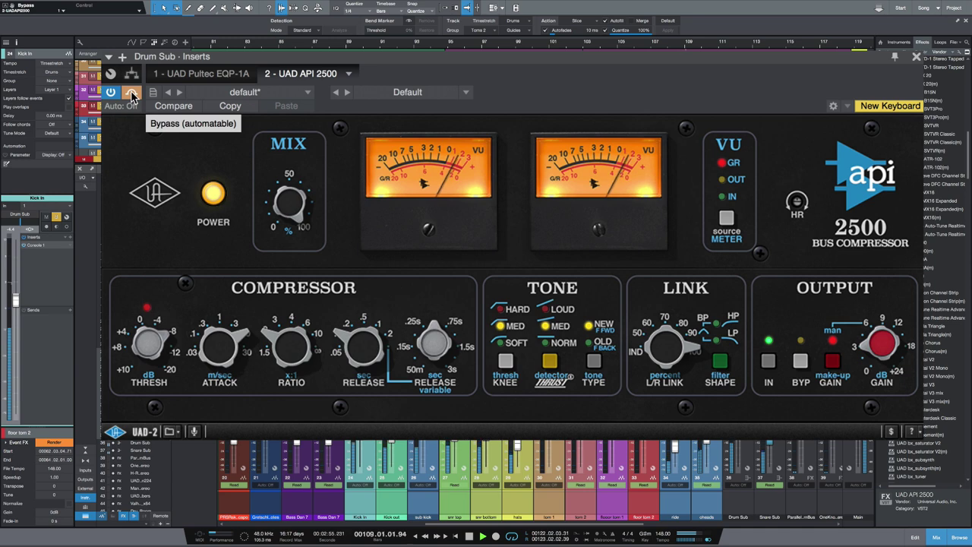
{"action": "left_click", "coordinate": [131, 92]}
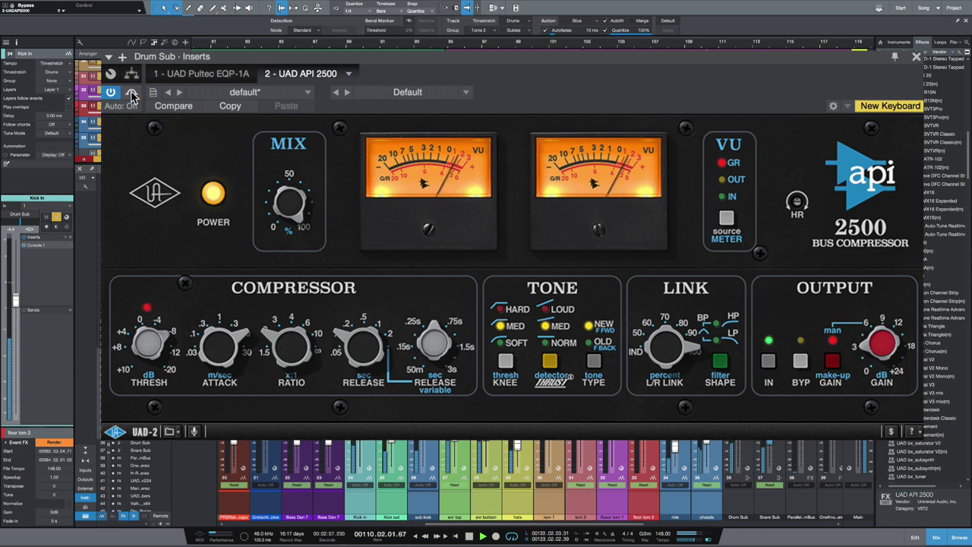
{"action": "key", "text": "super+w"}
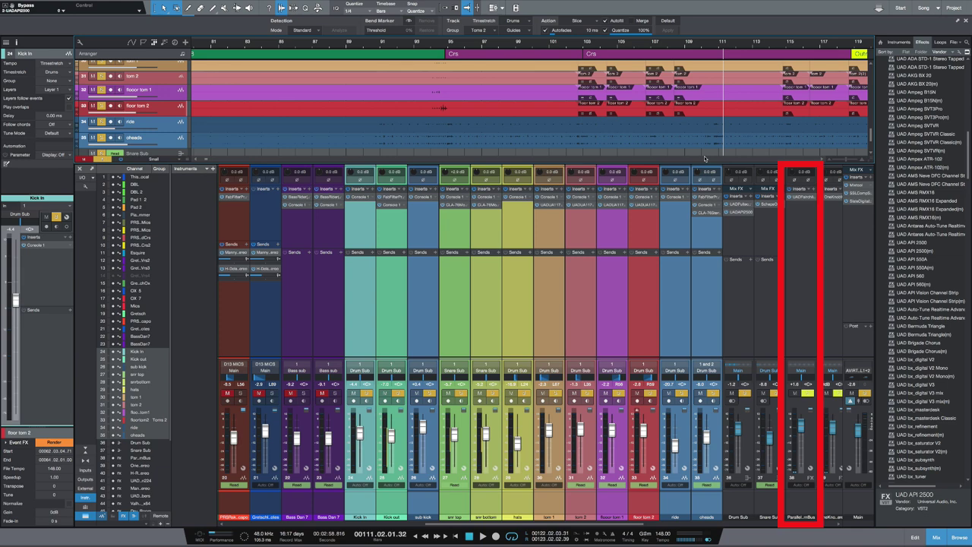
Step: Add a send from Kick In to Parallel Drum Bus and set its level to about -12 dB
{"action": "scroll", "coordinate": [705, 158], "scroll_direction": "down", "scroll_amount": 3}
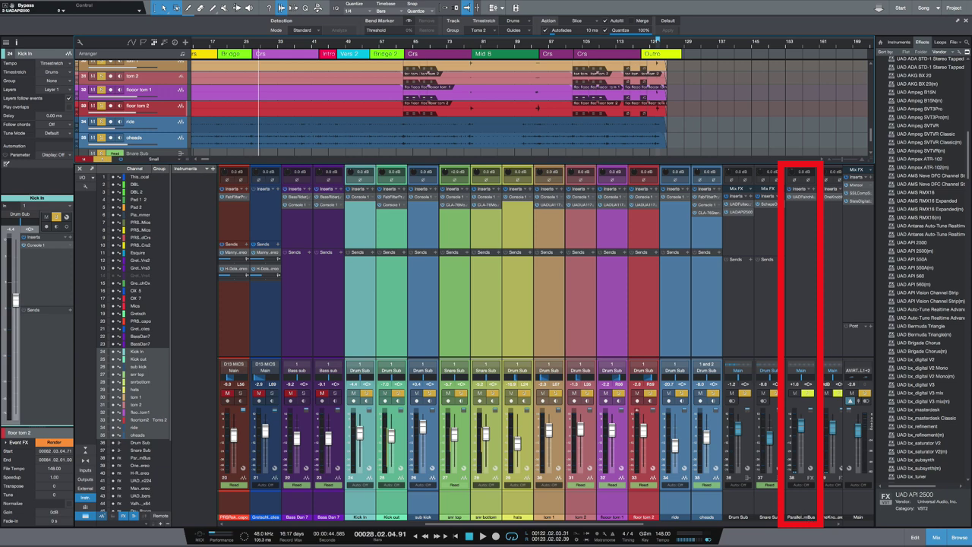
{"action": "left_click", "coordinate": [805, 198]}
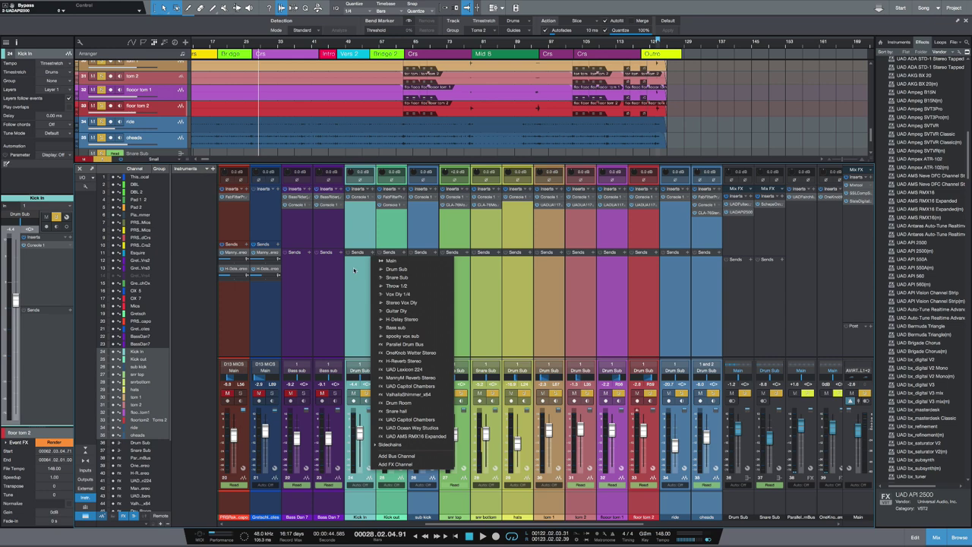
{"action": "left_click", "coordinate": [359, 259]}
{"action": "left_click", "coordinate": [372, 252]}
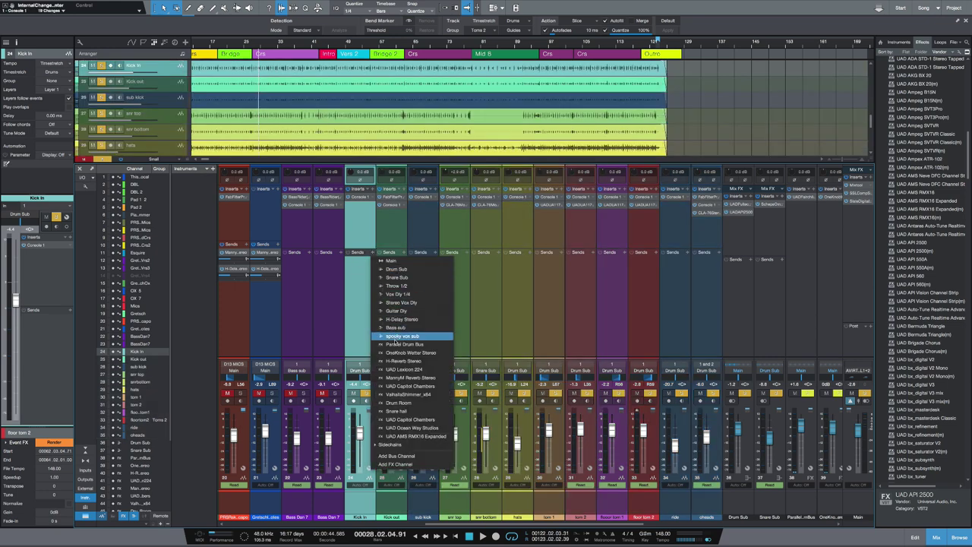
{"action": "left_click", "coordinate": [393, 342]}
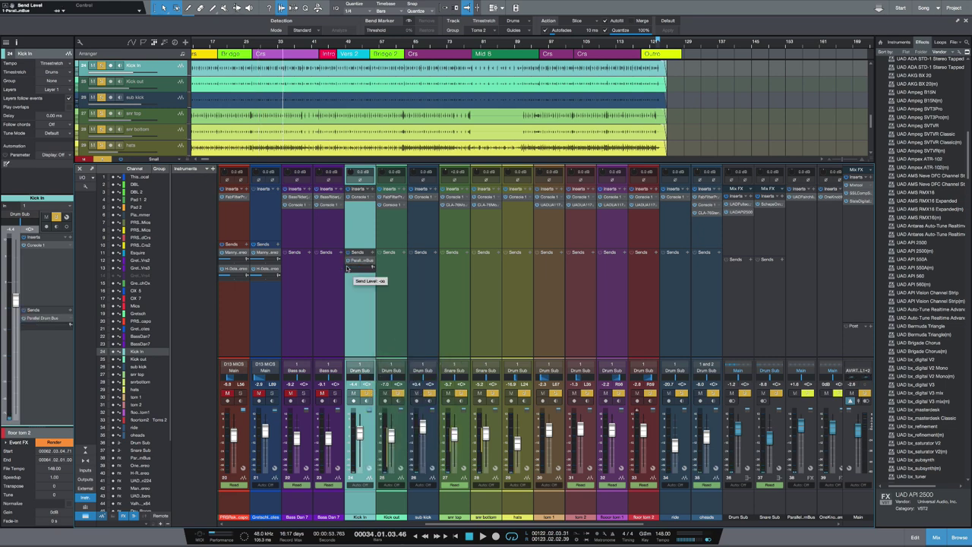
{"action": "left_click_drag", "start_coordinate": [347, 268], "coordinate": [360, 268]}
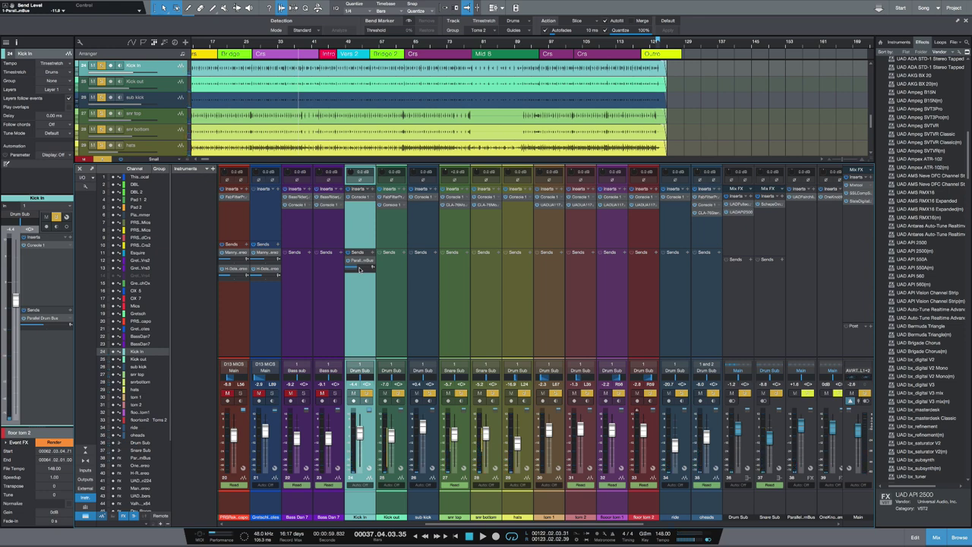
Step: Copy the Parallel Drum Bus send to Kick out and sub kick, raising their levels, with sub kick at about -5 dB
{"action": "left_click_drag", "start_coordinate": [363, 262], "coordinate": [386, 267]}
{"action": "mouse_move", "coordinate": [377, 269]}
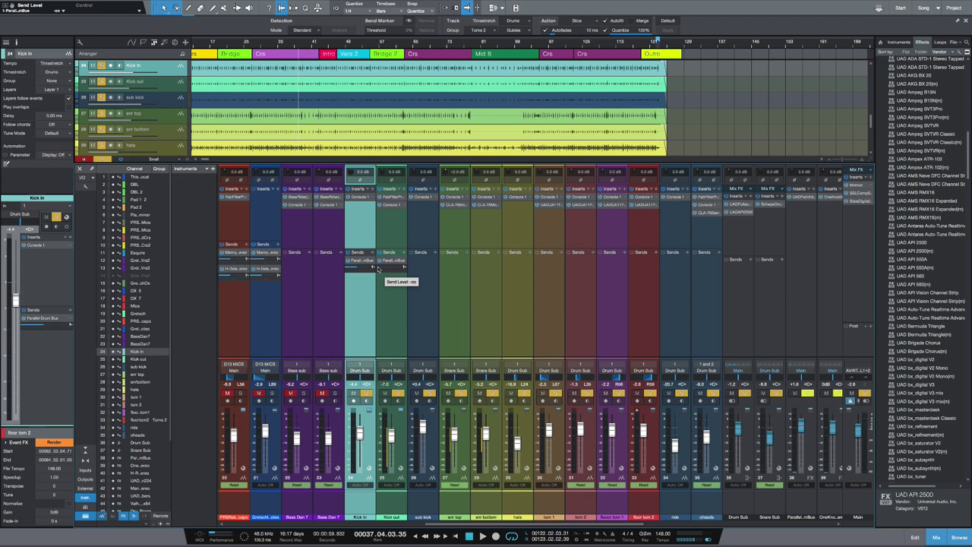
{"action": "left_click_drag", "start_coordinate": [377, 269], "coordinate": [421, 262]}
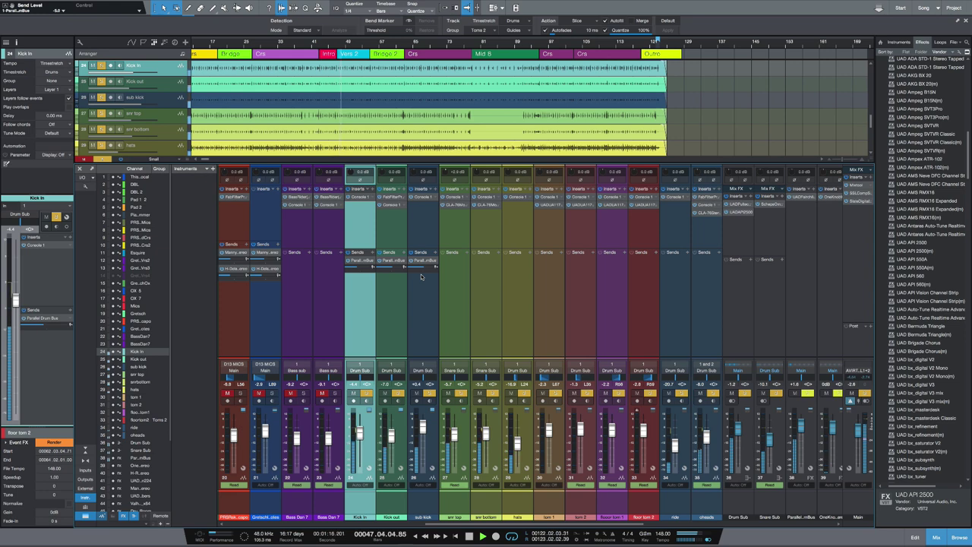
Step: Examine the UAD Fairchild 670 settings on Parallel Drum Bus during playback, and stop and close the plugin
{"action": "double_click", "coordinate": [807, 199]}
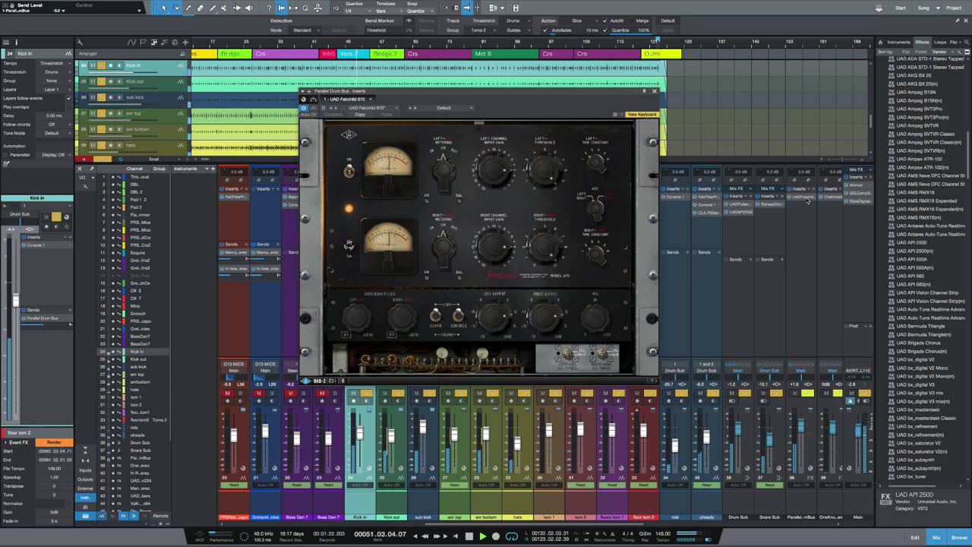
{"action": "key", "text": "space"}
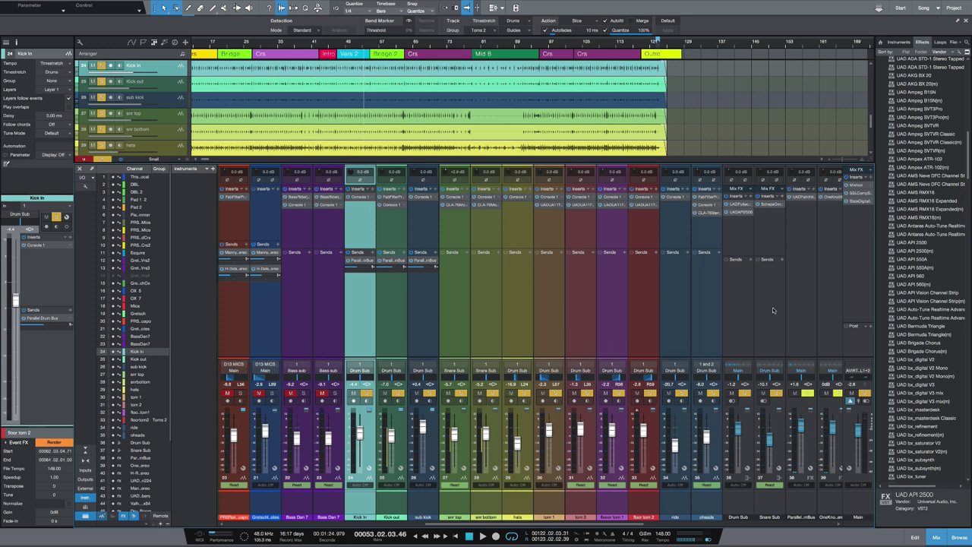
Step: Add a send from Snare Sub to Parallel Drum Bus and set its level to about -7 dB during playback
{"action": "left_click", "coordinate": [783, 260]}
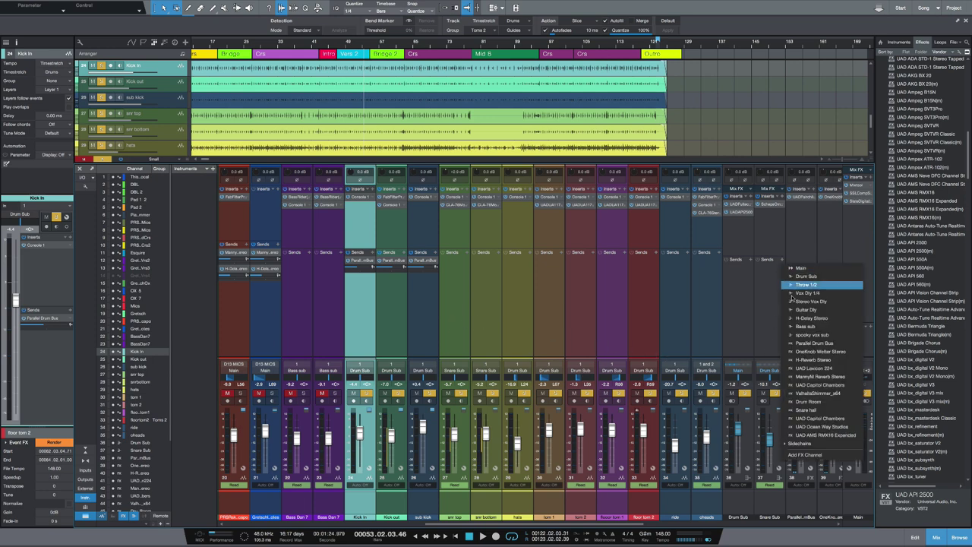
{"action": "left_click", "coordinate": [797, 344]}
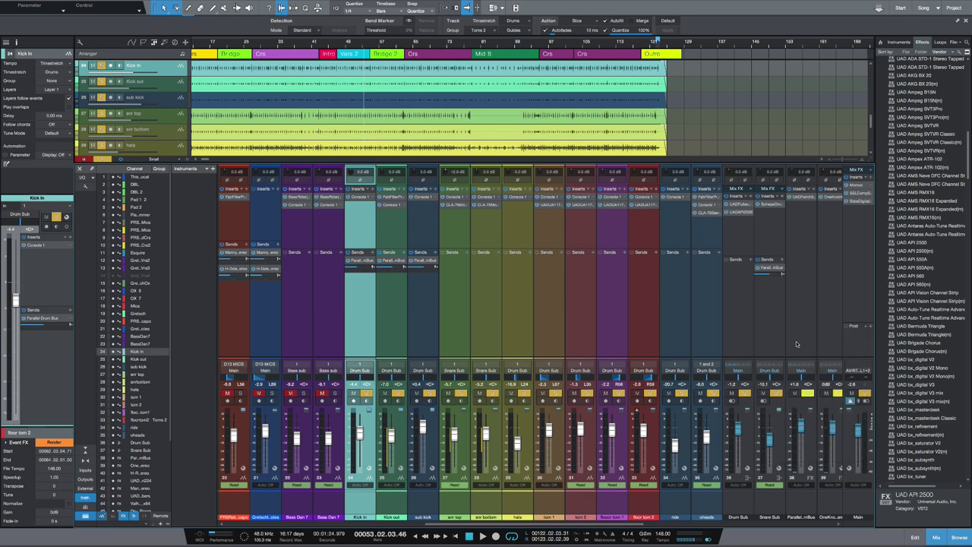
{"action": "mouse_move", "coordinate": [767, 275]}
{"action": "left_mouse_down"}
{"action": "mouse_move", "coordinate": [780, 274]}
{"action": "mouse_move", "coordinate": [771, 277]}
{"action": "left_mouse_up"}
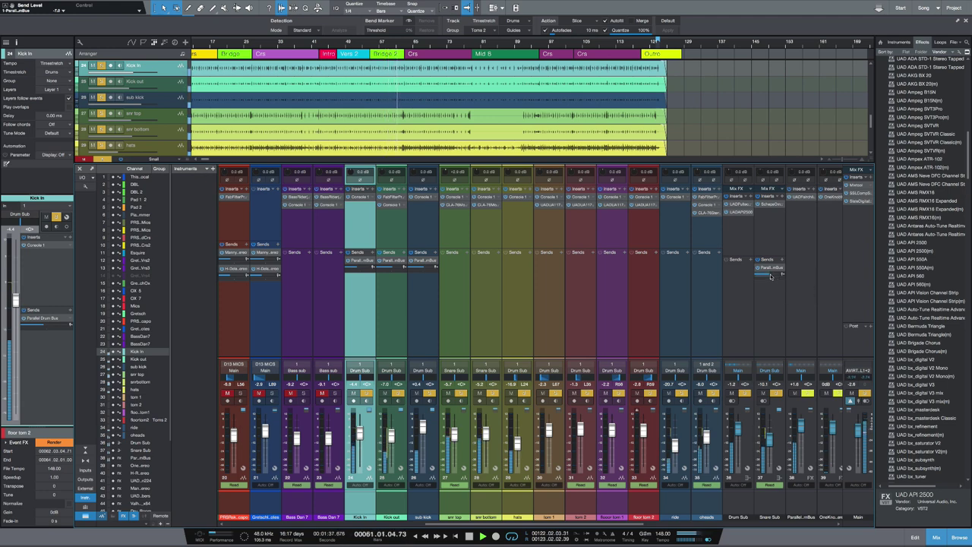
{"action": "key", "text": "space"}
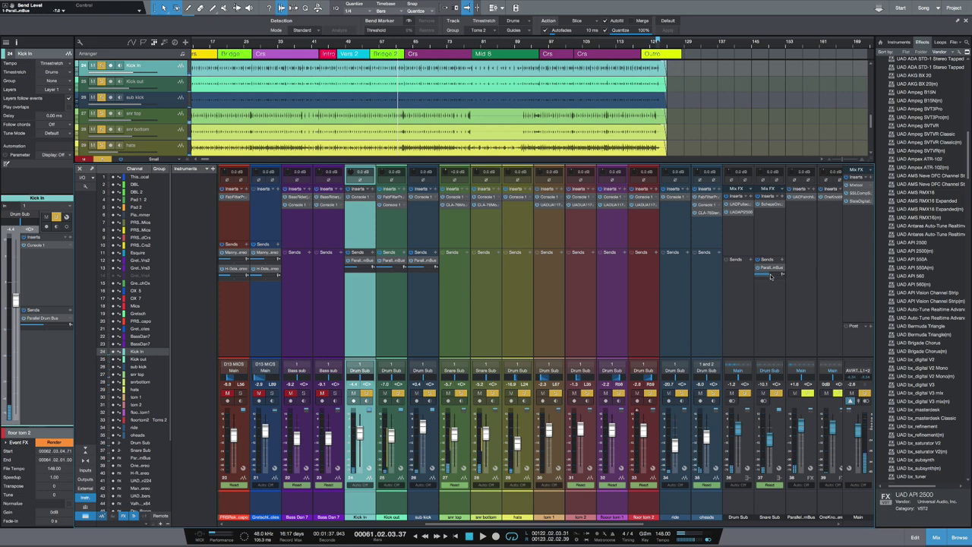
Step: Add a send from the hats channel to Parallel Drum Bus and raise its level during playback
{"action": "left_click", "coordinate": [530, 255]}
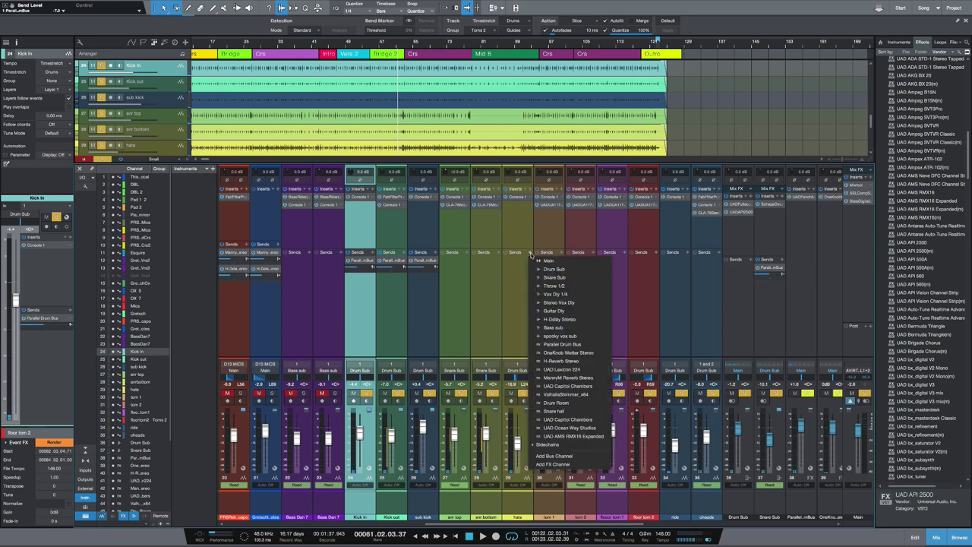
{"action": "left_click", "coordinate": [551, 347]}
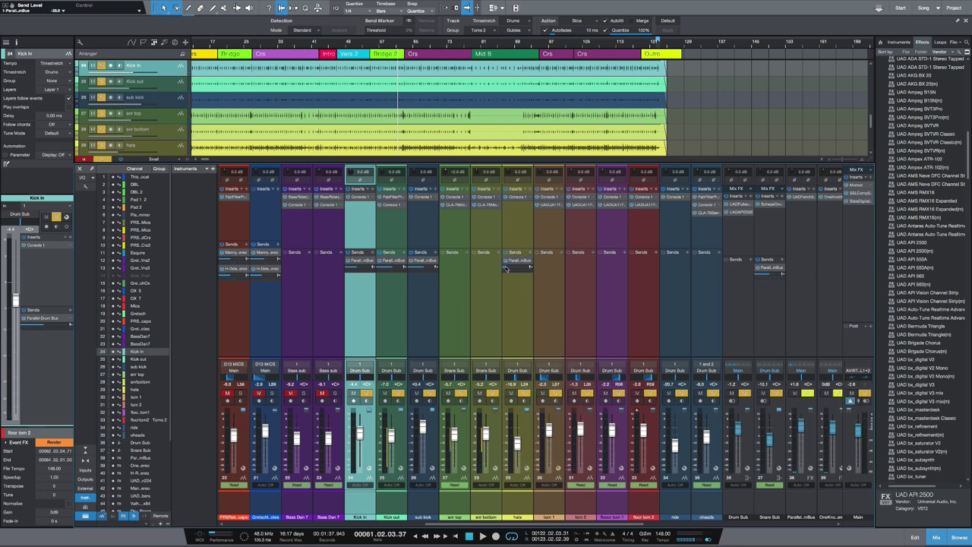
{"action": "key", "text": "space"}
{"action": "left_click_drag", "start_coordinate": [506, 269], "coordinate": [519, 271]}
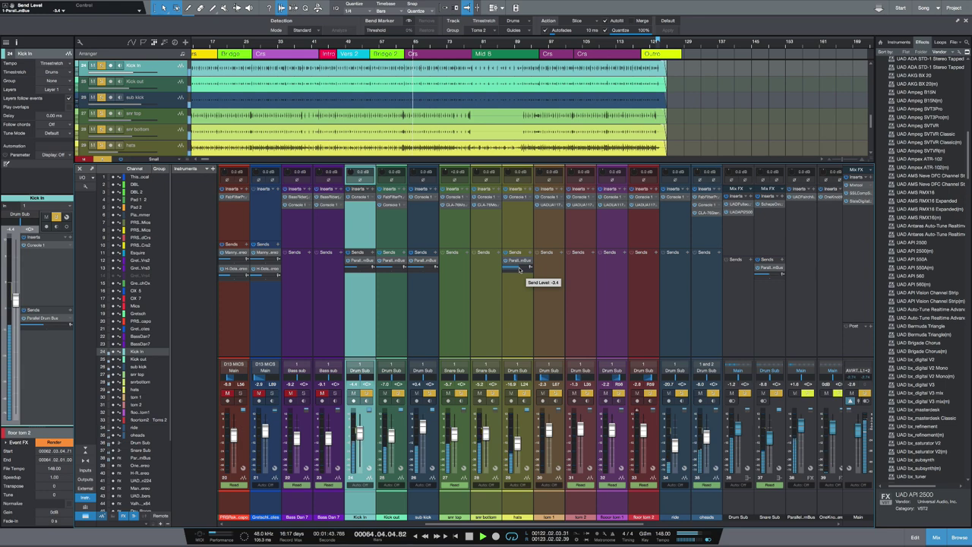
Step: Copy the Parallel Drum Bus send to tom 1 at about -20 dB, audition a tom passage, and copy it to tom 2 and both floor toms
{"action": "left_click_drag", "start_coordinate": [517, 260], "coordinate": [544, 269]}
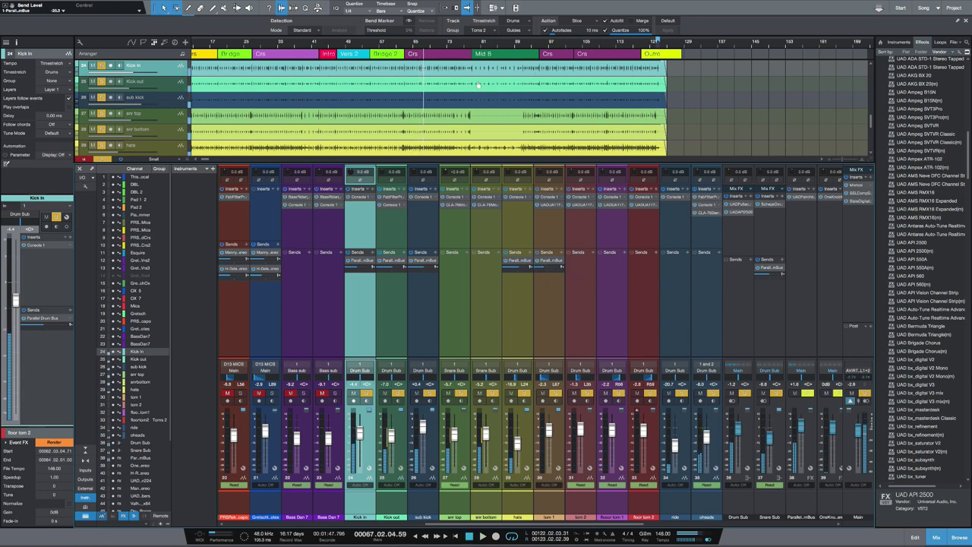
{"action": "scroll", "coordinate": [475, 79], "scroll_direction": "down", "scroll_amount": 5}
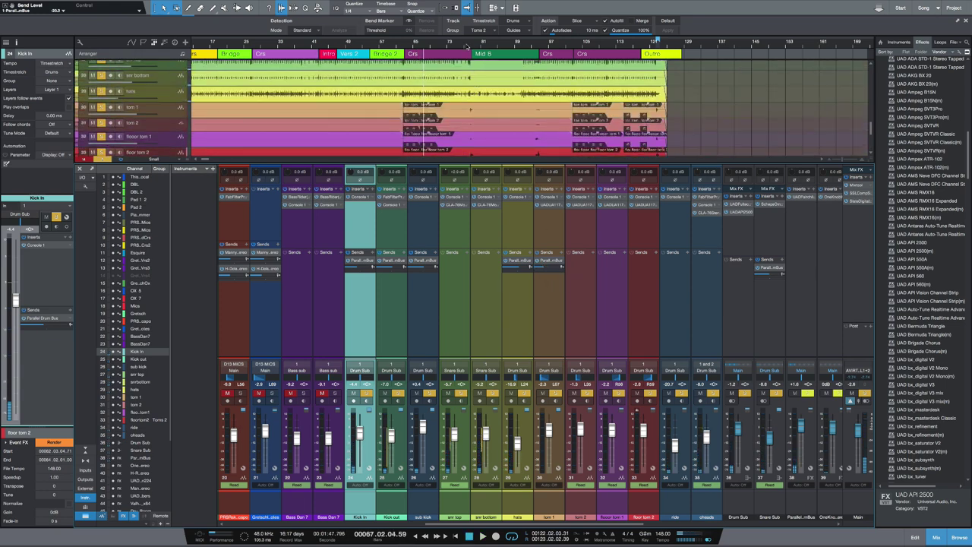
{"action": "left_click", "coordinate": [471, 74]}
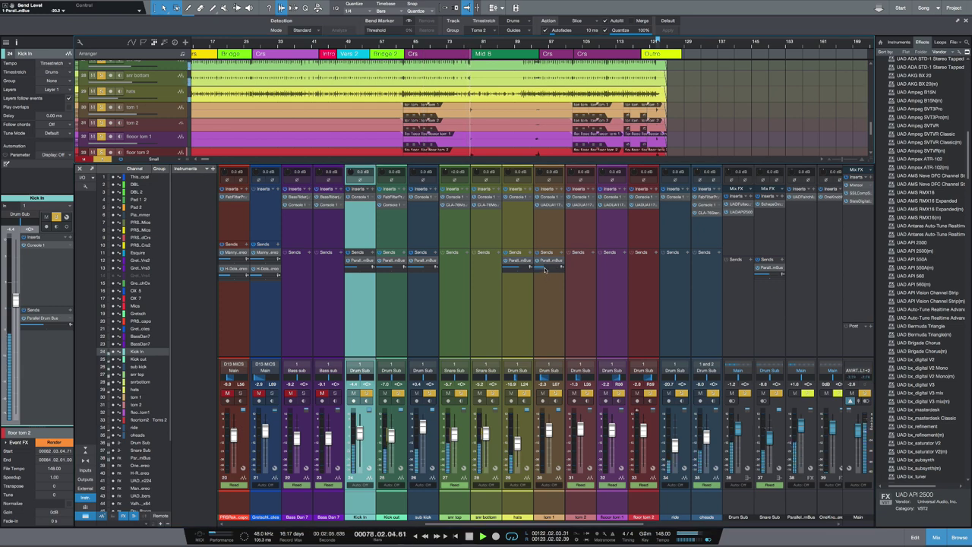
{"action": "left_click_drag", "start_coordinate": [552, 261], "coordinate": [642, 264]}
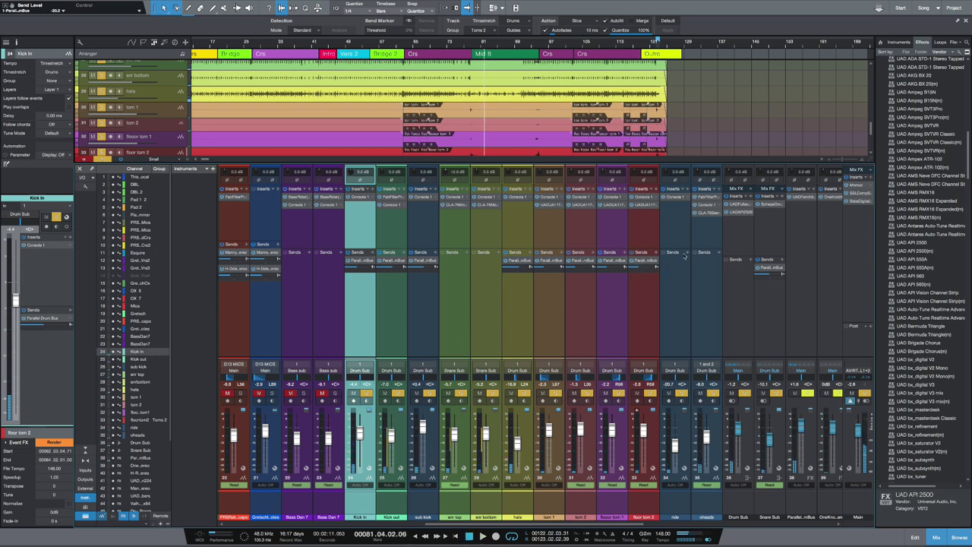
Step: Add a ride send to Parallel Drum Bus at about -10.7 dB, and copy the send to the overheads channel
{"action": "left_click", "coordinate": [685, 254]}
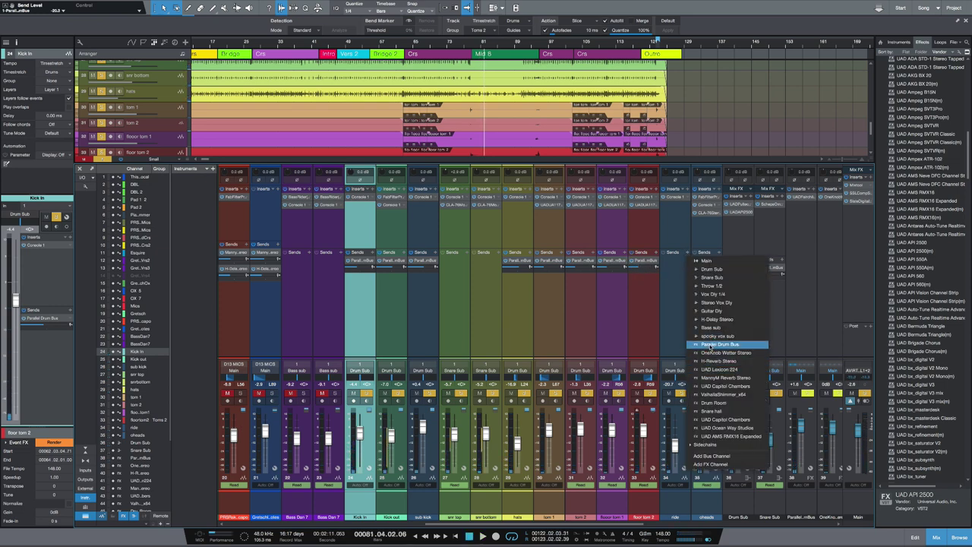
{"action": "left_click", "coordinate": [709, 346]}
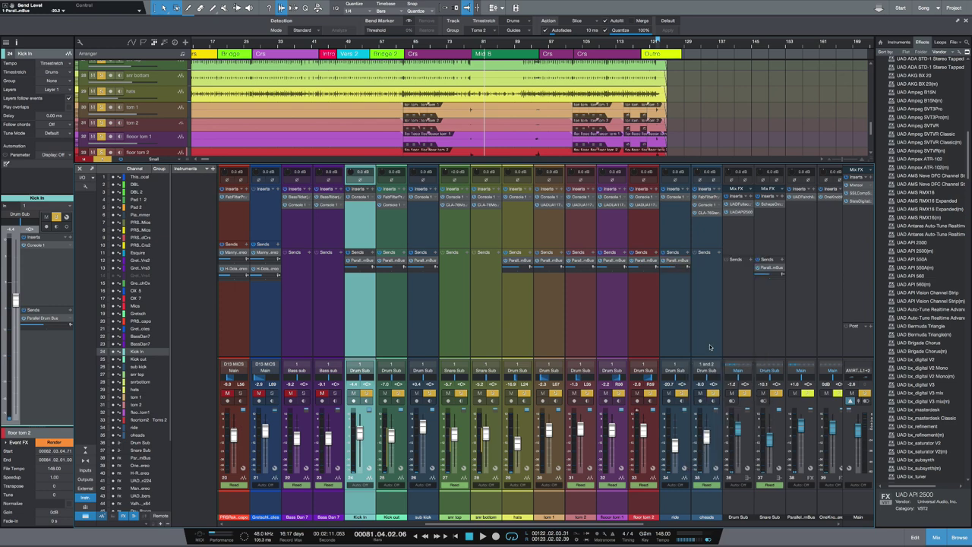
{"action": "left_click_drag", "start_coordinate": [670, 270], "coordinate": [672, 271]}
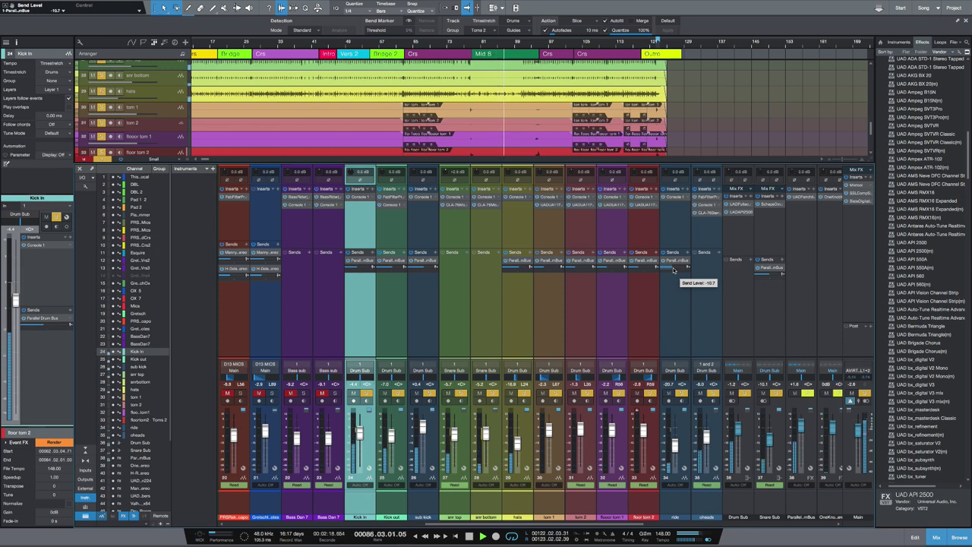
{"action": "left_click_drag", "start_coordinate": [674, 261], "coordinate": [703, 269]}
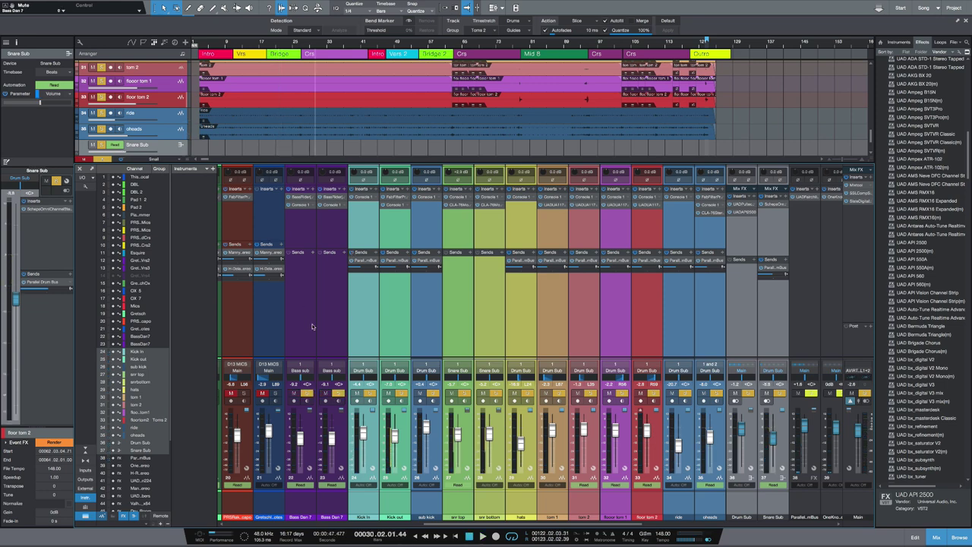
Step: Play the song from the intro to audition the processed drums in the mix
{"action": "left_click", "coordinate": [215, 44]}
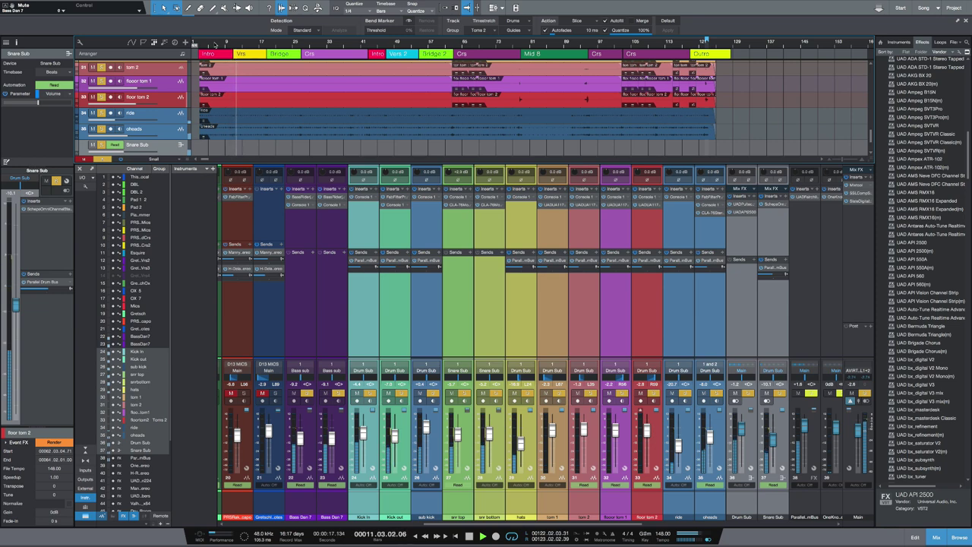
Step: Clear all solos and replay the song from the late intro to hear the drums in the full mix
{"action": "key", "text": "space"}
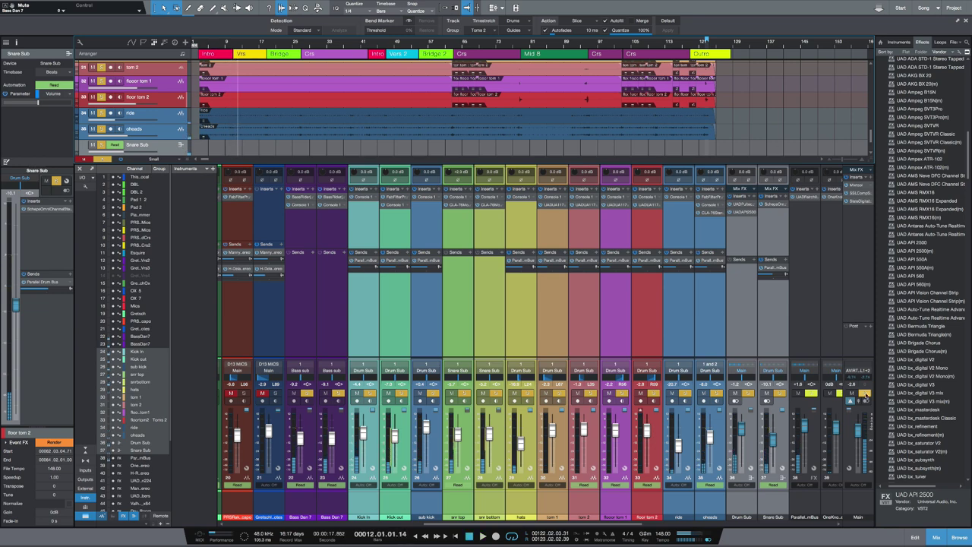
{"action": "left_click", "coordinate": [219, 44]}
{"action": "key", "text": "space"}
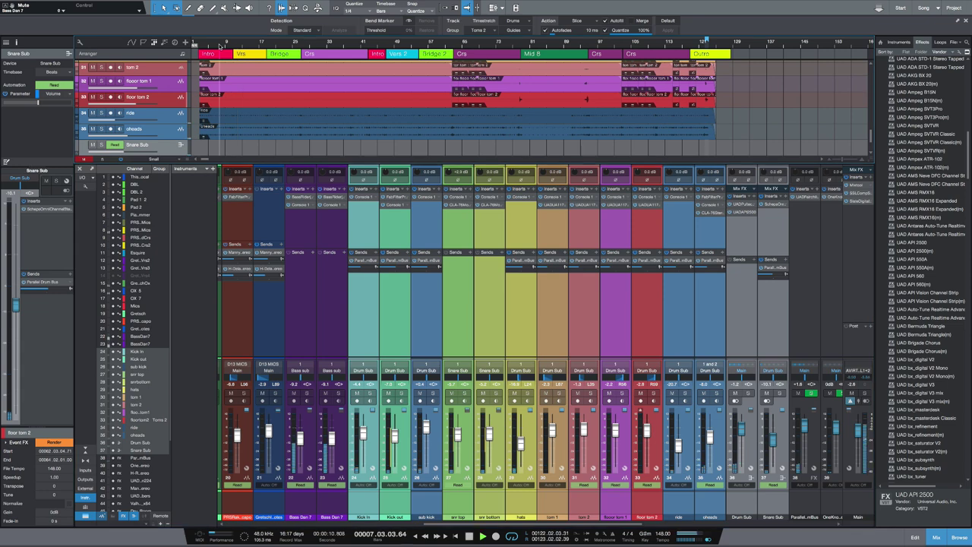
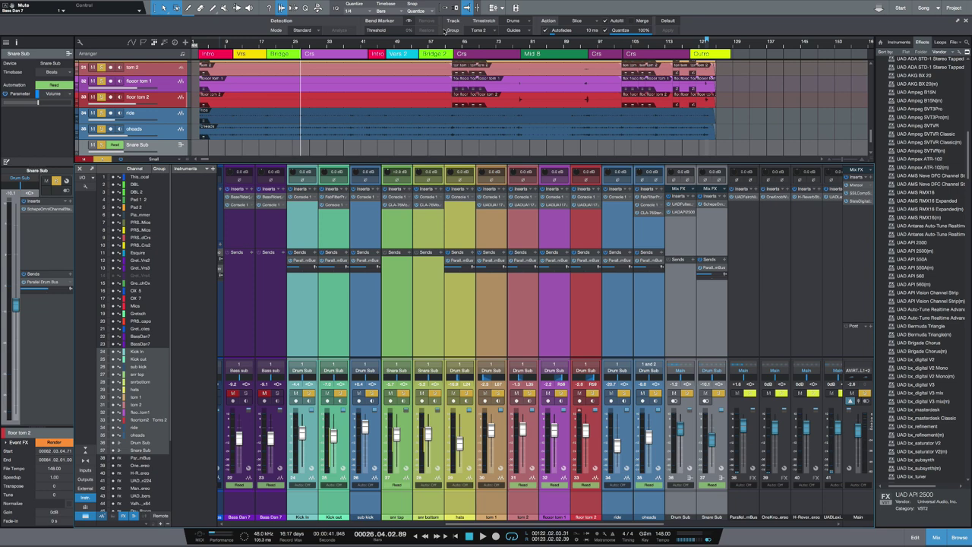
Step: Add a Drum Room send to the Kick in channel and check the reverb's Nimbus settings
{"action": "left_click", "coordinate": [295, 319]}
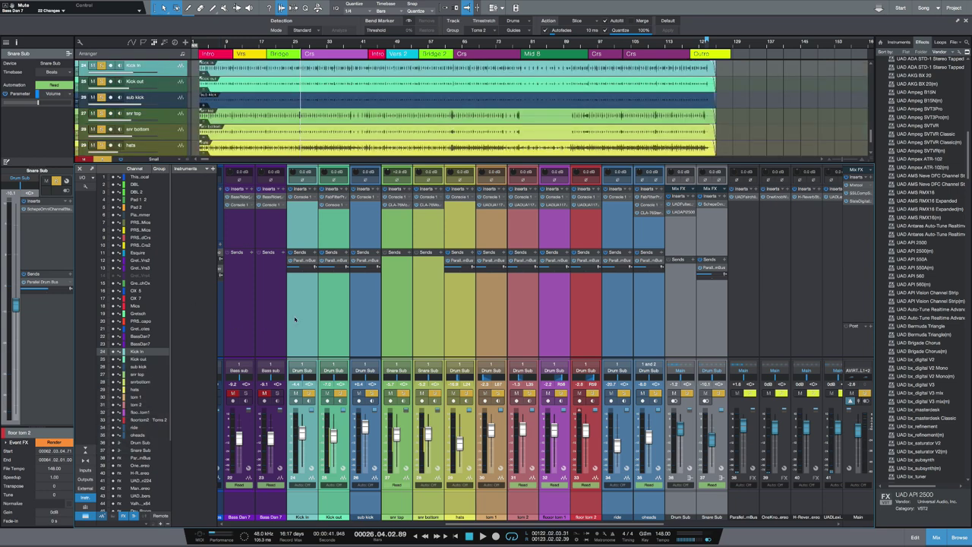
{"action": "left_click", "coordinate": [315, 252]}
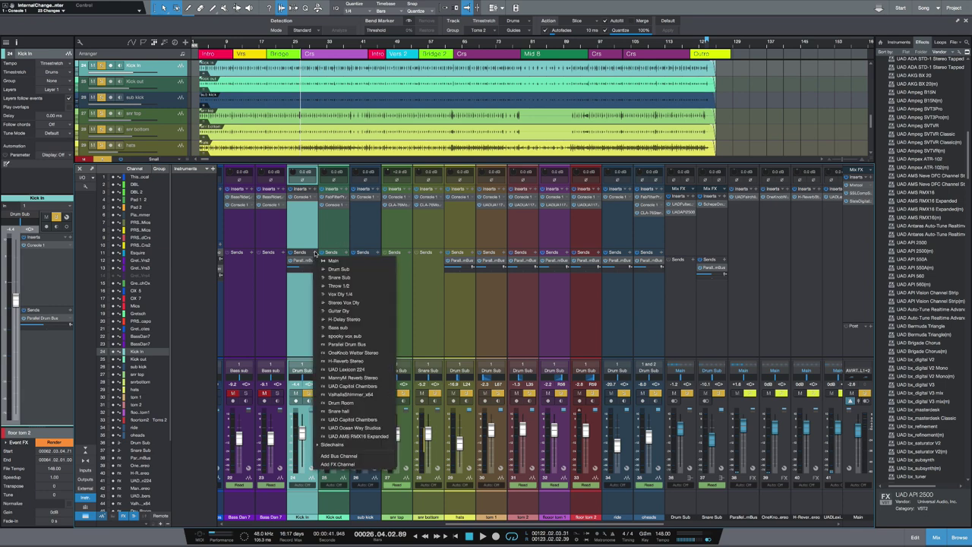
{"action": "left_click", "coordinate": [340, 403]}
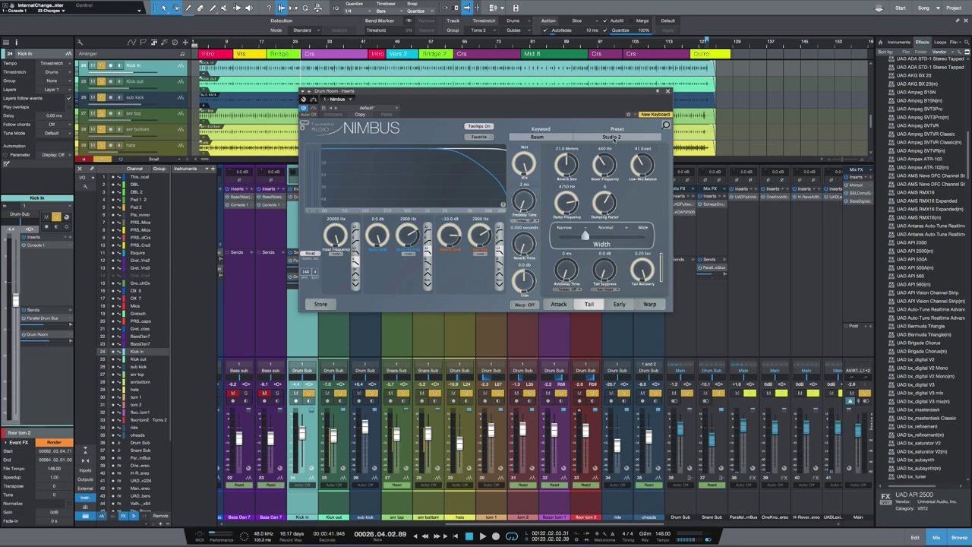
{"action": "left_click", "coordinate": [667, 91]}
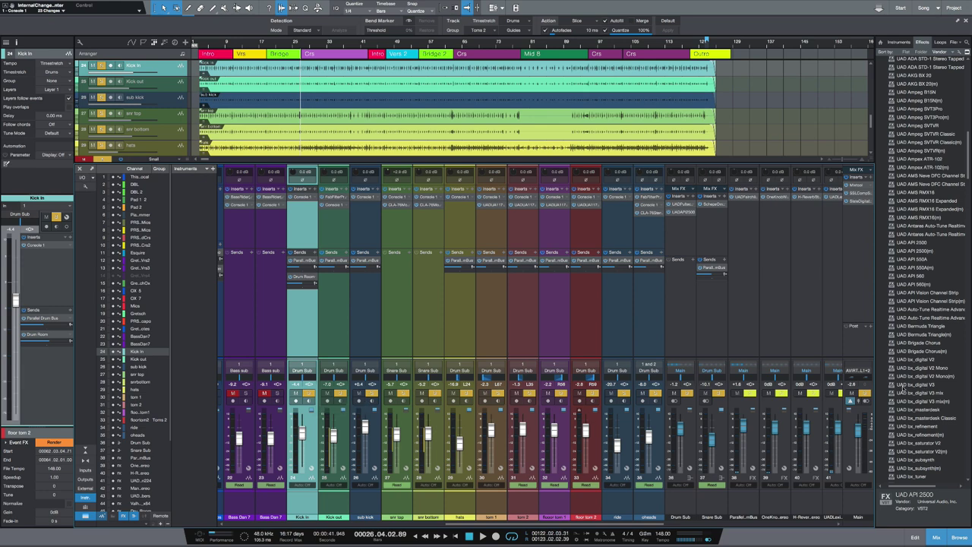
Step: Solo the kick channels, raise Kick in's Drum Room send, and copy it to Kick out and sub kick, with sub kick at about -4.1 dB
{"action": "left_click", "coordinate": [864, 392], "text": "alt"}
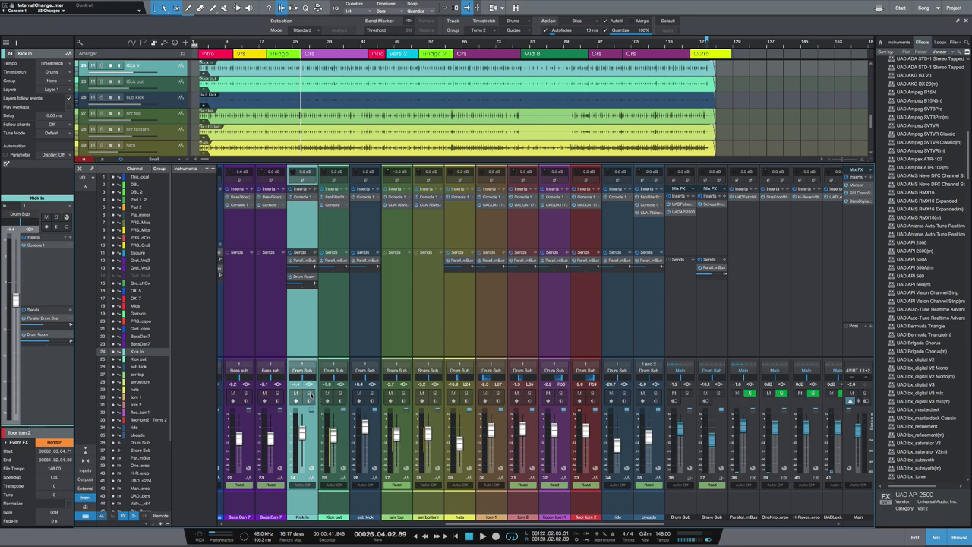
{"action": "left_click", "coordinate": [309, 394]}
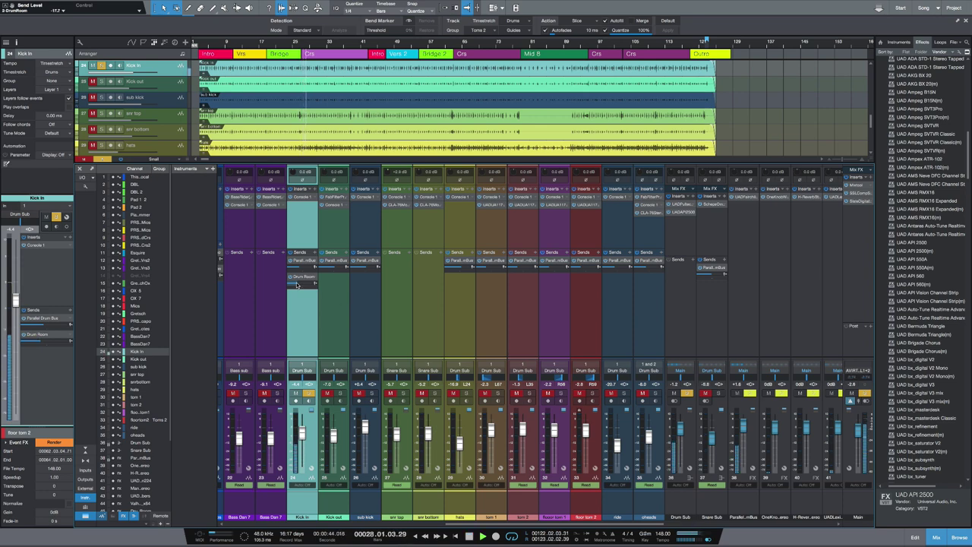
{"action": "left_click_drag", "start_coordinate": [297, 286], "coordinate": [361, 279]}
{"action": "left_click", "coordinate": [339, 394]}
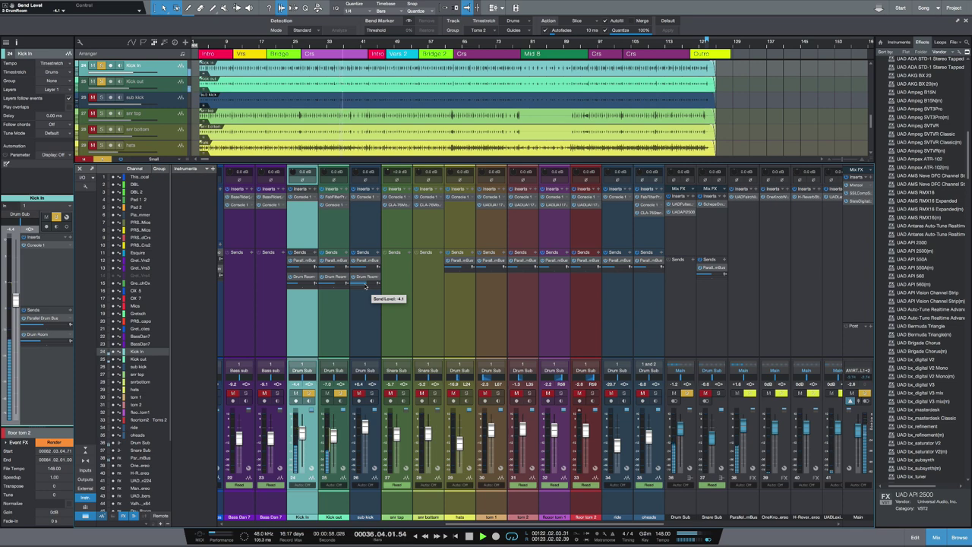
{"action": "left_click", "coordinate": [371, 394]}
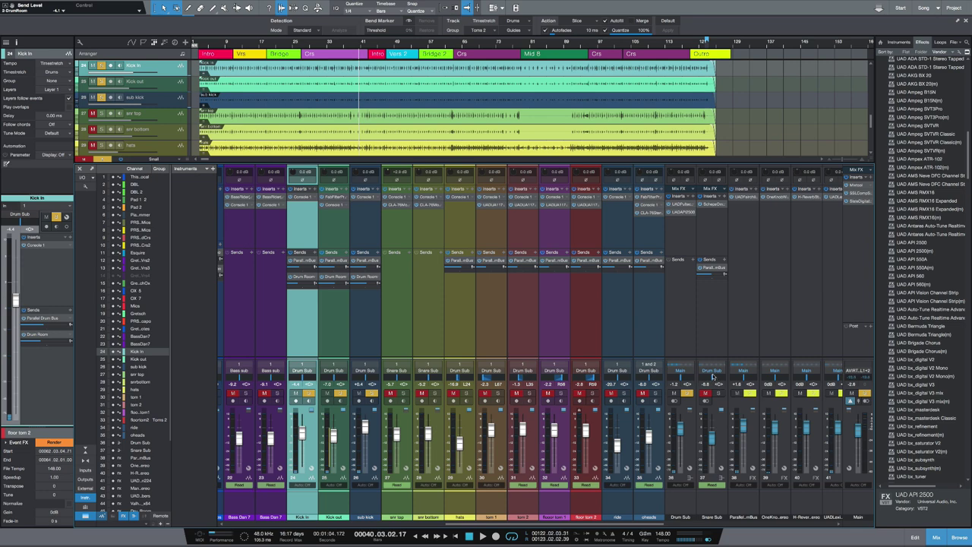
Step: Add a Drum Room send to Snare Sub at about -15.1 dB, and copy it to hats at about -8.1 dB
{"action": "left_click", "coordinate": [725, 261]}
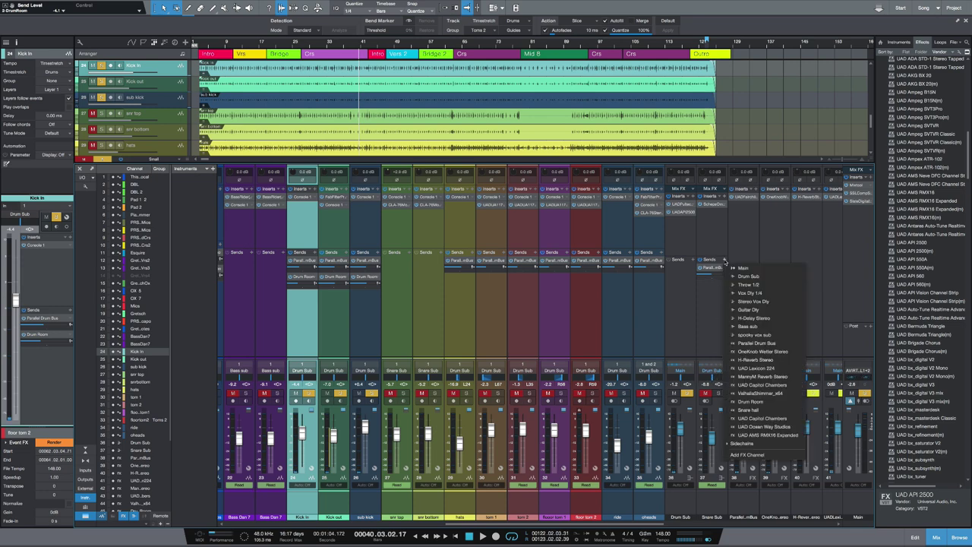
{"action": "left_click", "coordinate": [750, 401]}
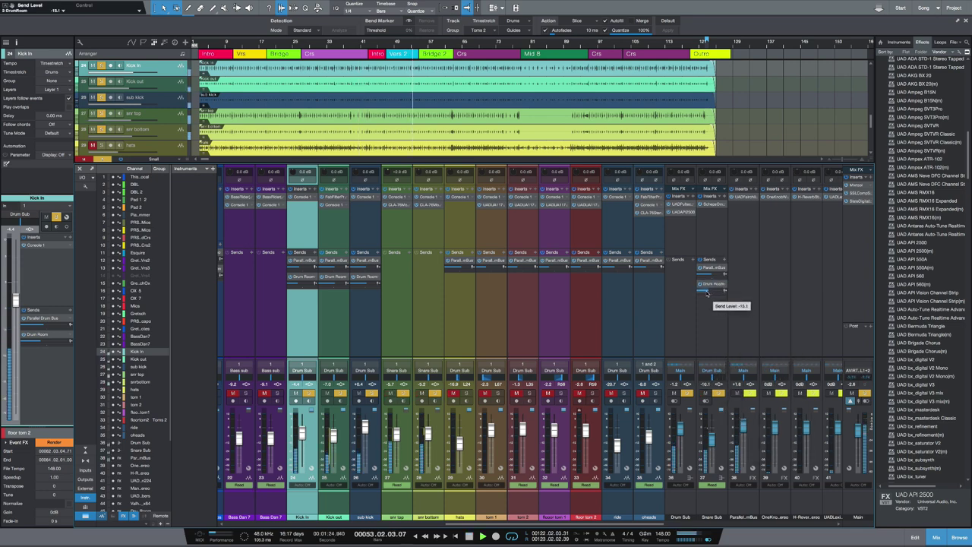
{"action": "scroll", "coordinate": [707, 293], "scroll_direction": "up", "scroll_amount": 2}
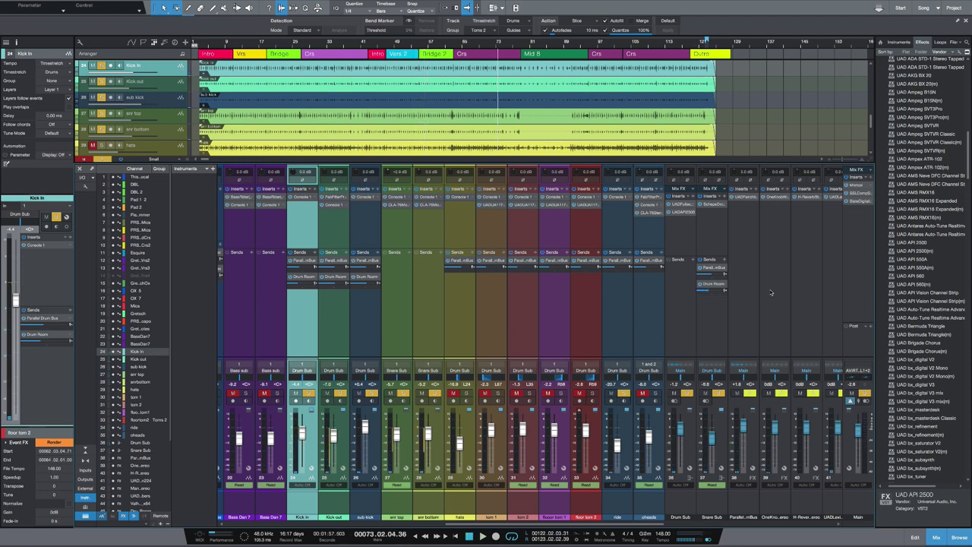
{"action": "left_click_drag", "start_coordinate": [716, 285], "coordinate": [462, 283]}
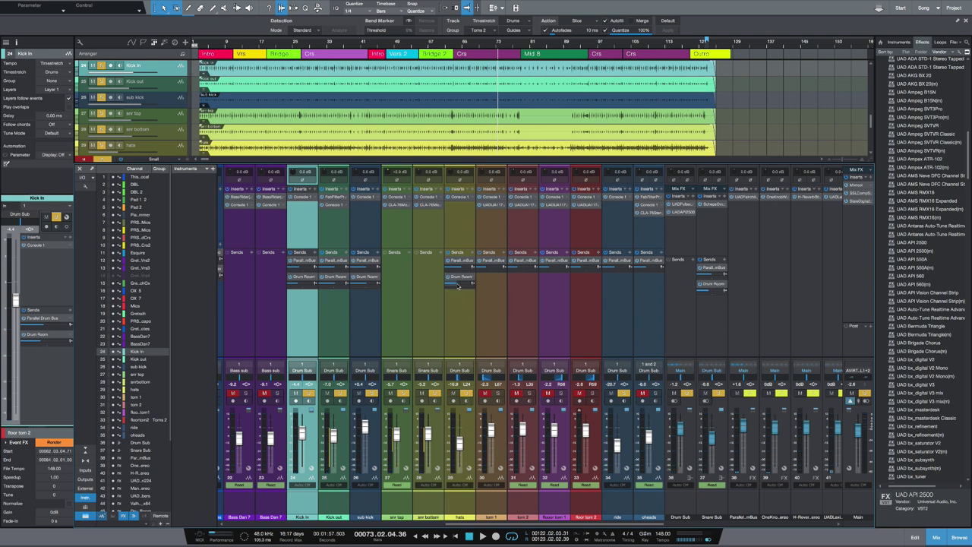
{"action": "mouse_move", "coordinate": [461, 285]}
{"action": "left_click_drag", "start_coordinate": [461, 286], "coordinate": [462, 286]}
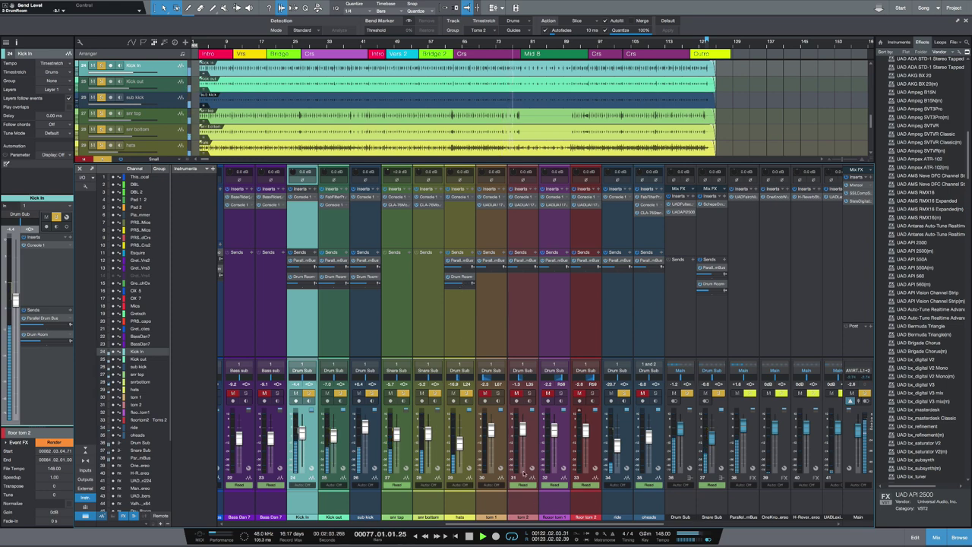
Step: Copy the Drum Room send to the ride at about -13.8 dB, and on to the overheads
{"action": "left_click_drag", "start_coordinate": [459, 281], "coordinate": [613, 286]}
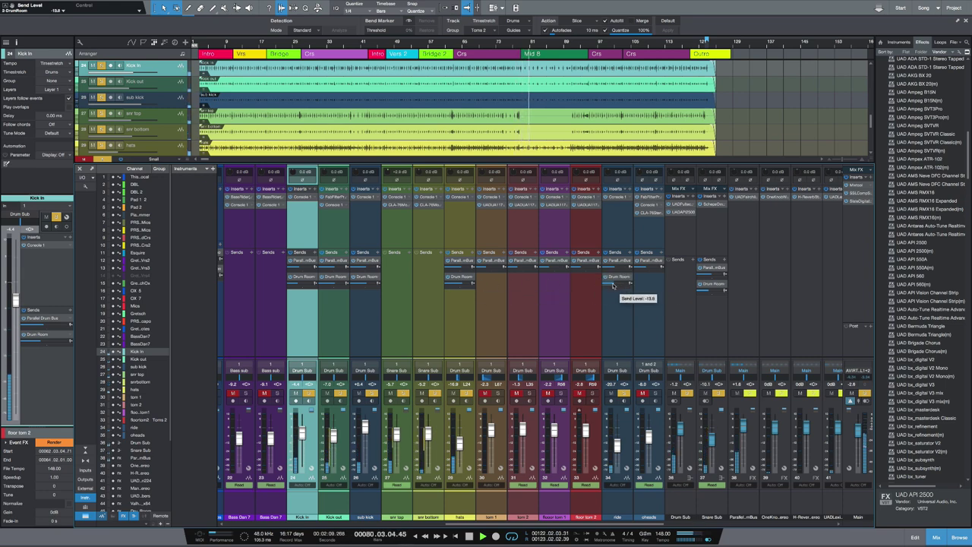
{"action": "left_click_drag", "start_coordinate": [614, 286], "coordinate": [613, 286]}
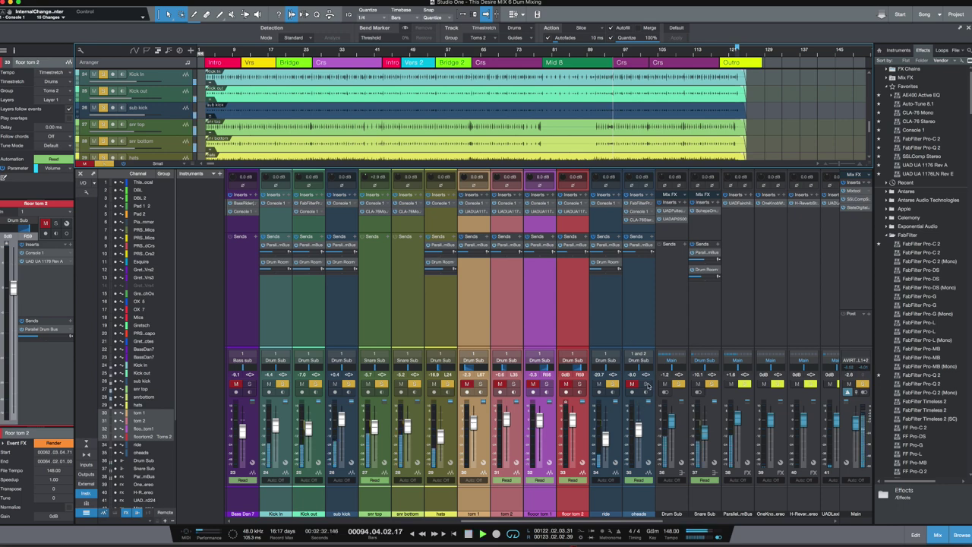
{"action": "left_click_drag", "start_coordinate": [596, 267], "coordinate": [641, 272]}
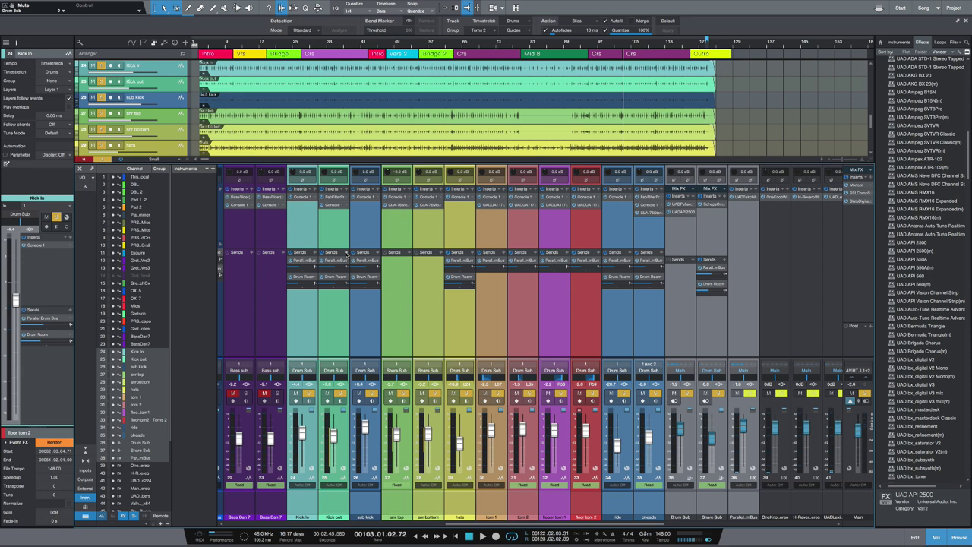
Step: Add a Snare hall send to Snare Sub and raise it to about -4.7 dB during playback
{"action": "left_click", "coordinate": [709, 331]}
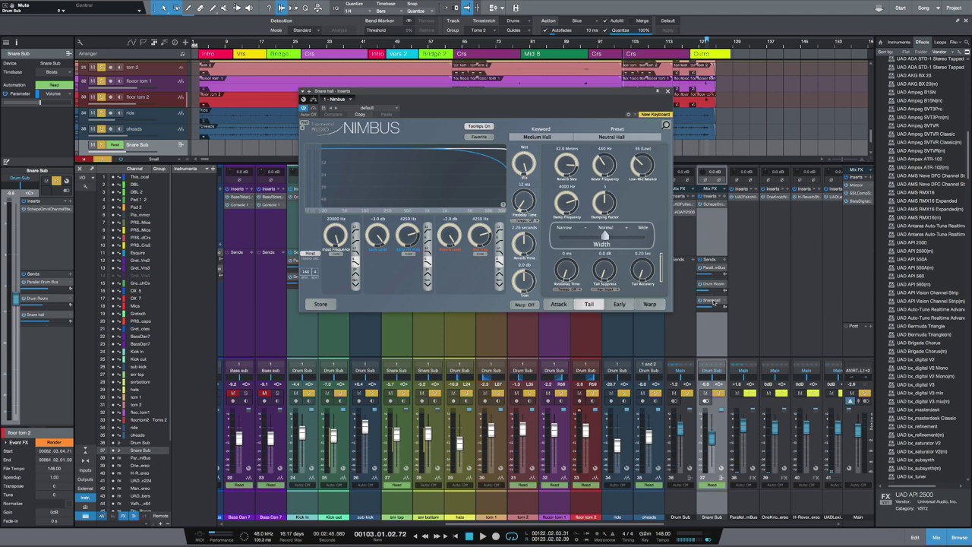
{"action": "key", "text": "space"}
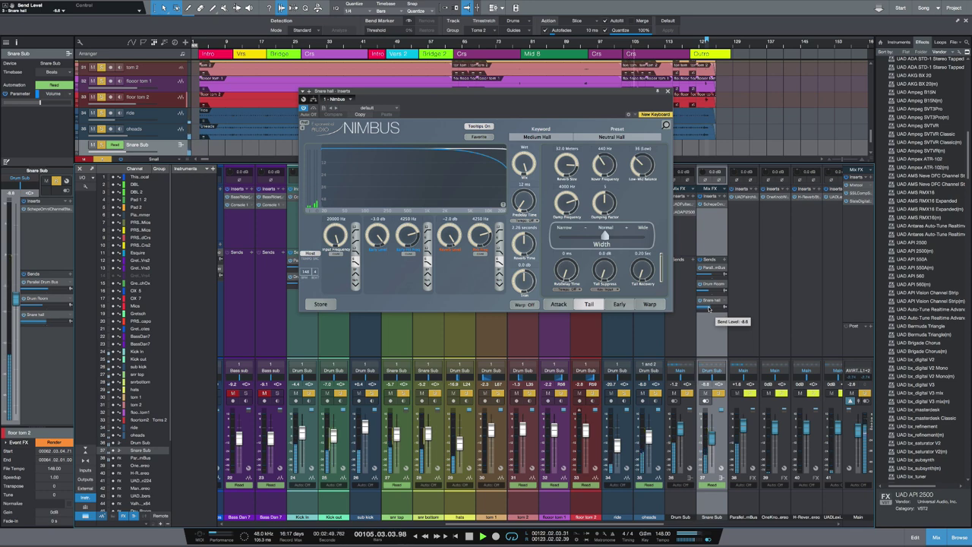
{"action": "left_click_drag", "start_coordinate": [709, 308], "coordinate": [713, 309]}
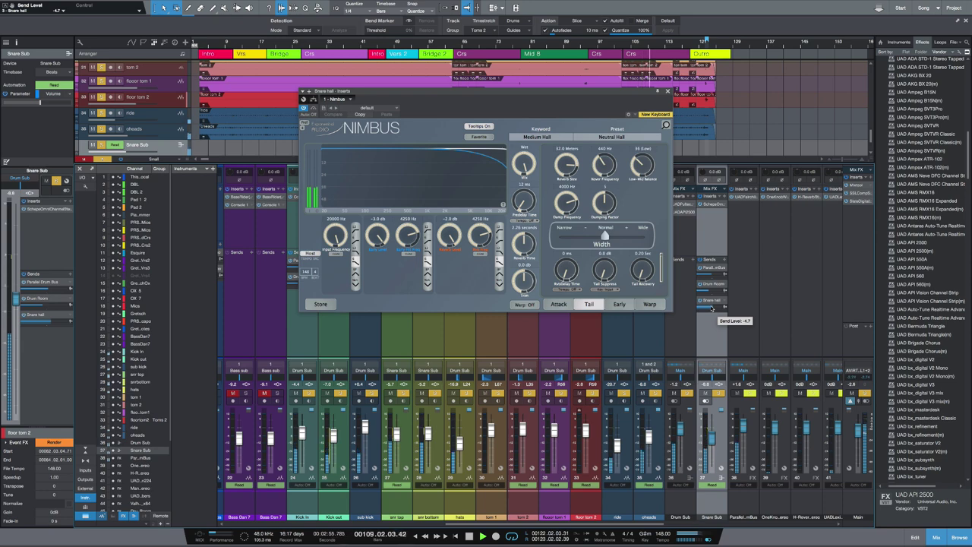
{"action": "left_click", "coordinate": [667, 91]}
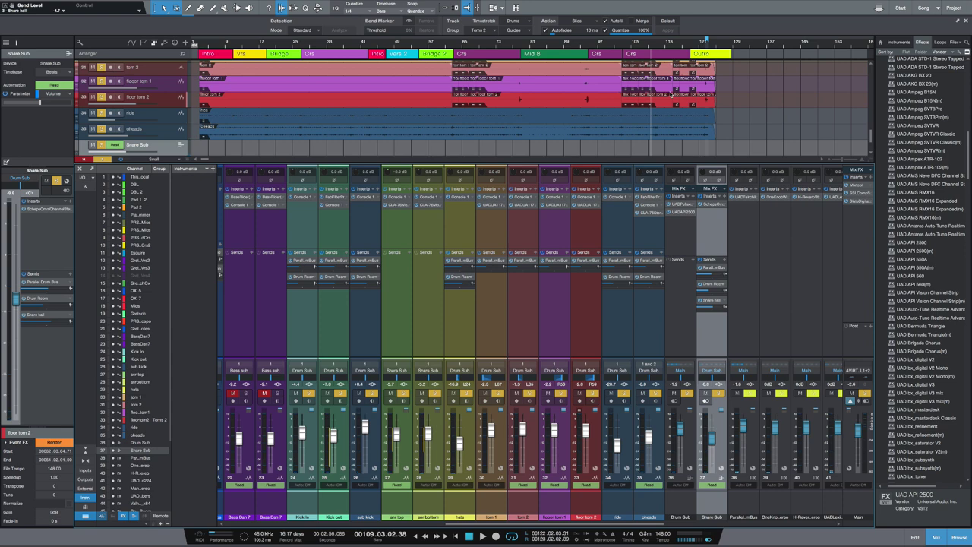
Step: Add a UAD AMS RMX16 Expanded send to Snare Sub and settle its level at about -4.1 dB during playback
{"action": "left_click", "coordinate": [725, 260]}
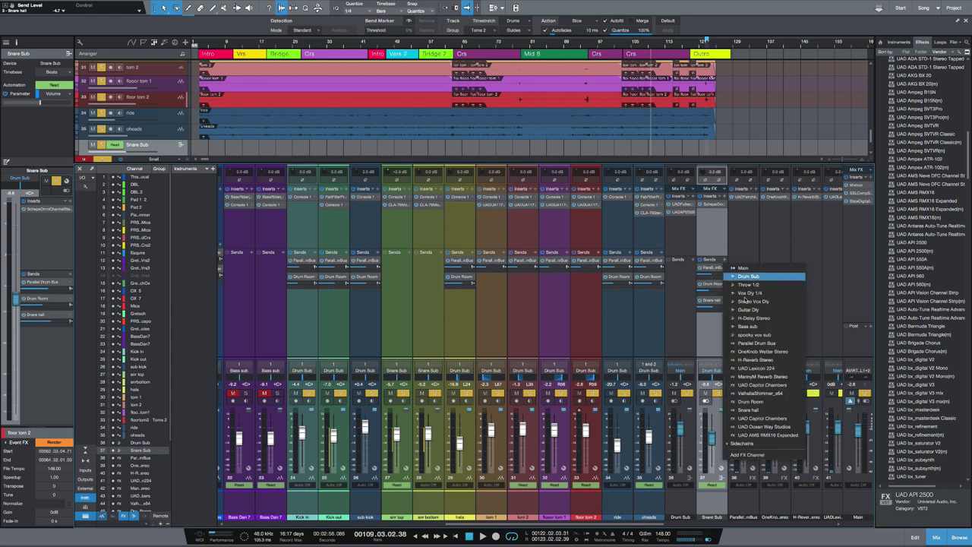
{"action": "left_click", "coordinate": [779, 435]}
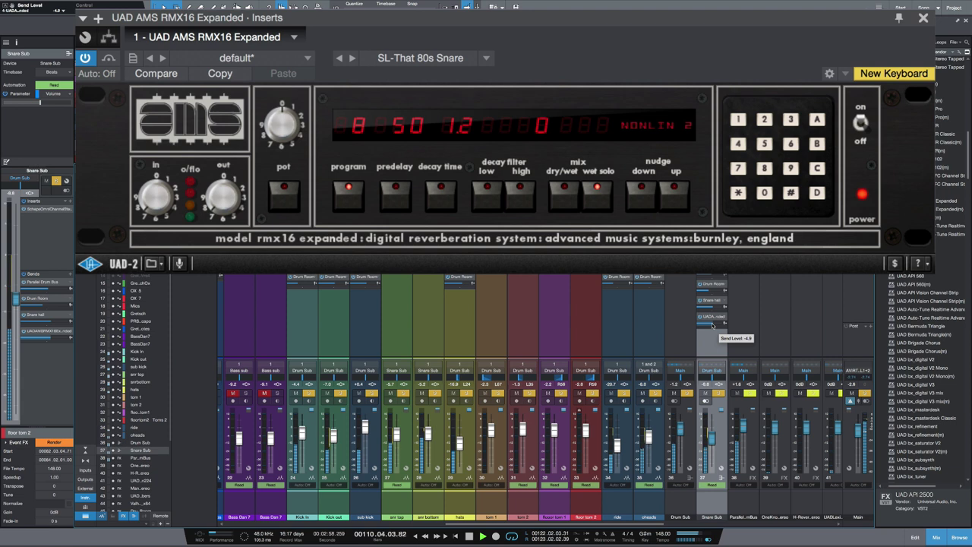
{"action": "left_click_drag", "start_coordinate": [712, 325], "coordinate": [714, 325]}
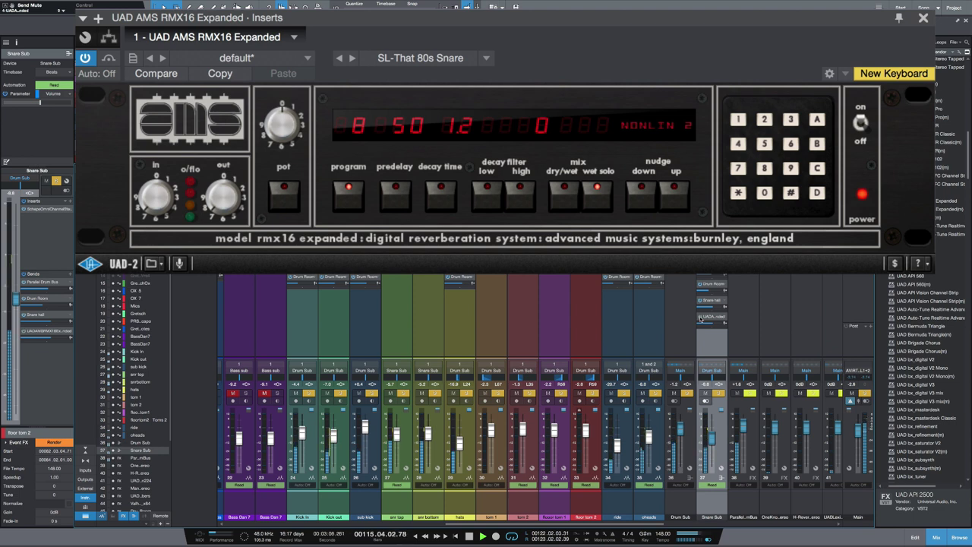
{"action": "left_click_drag", "start_coordinate": [712, 325], "coordinate": [719, 326]}
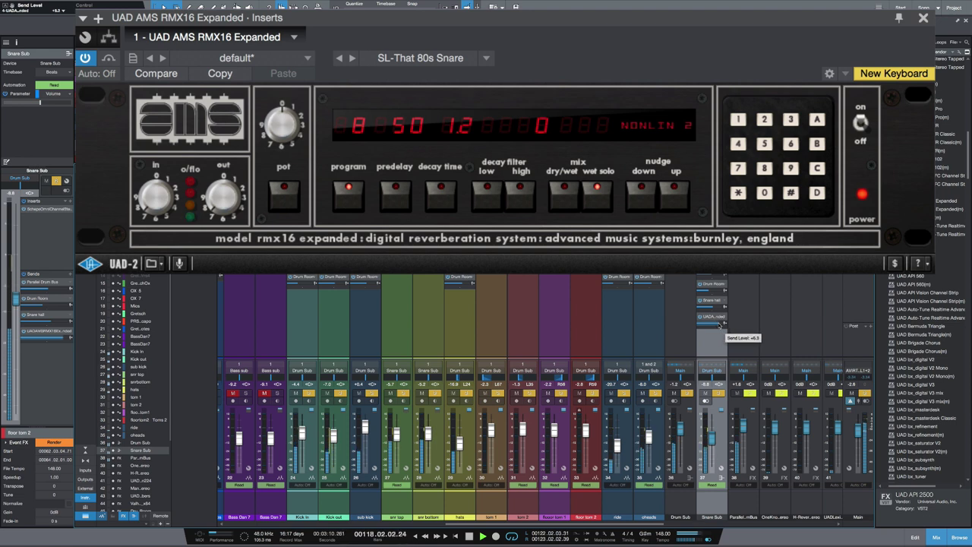
{"action": "left_click_drag", "start_coordinate": [719, 325], "coordinate": [714, 325]}
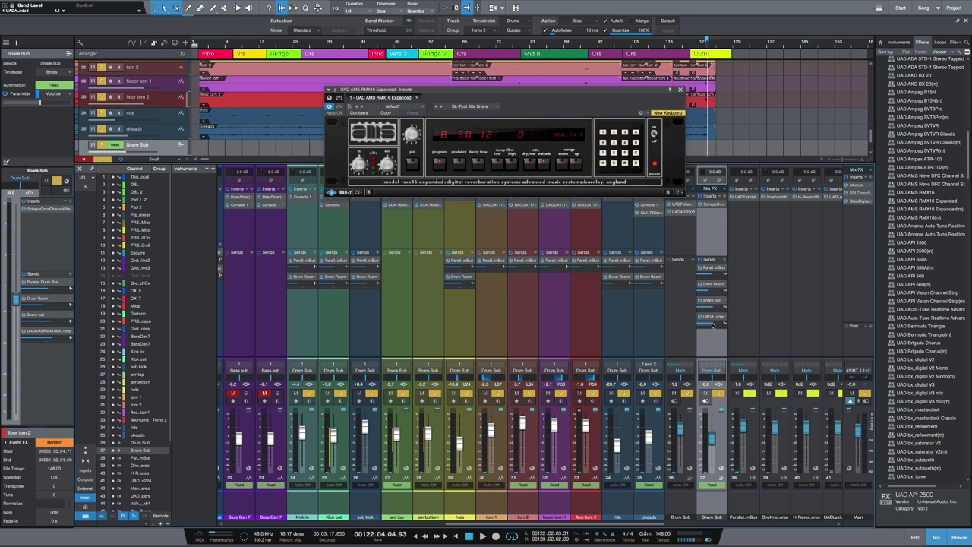
{"action": "left_click", "coordinate": [679, 89]}
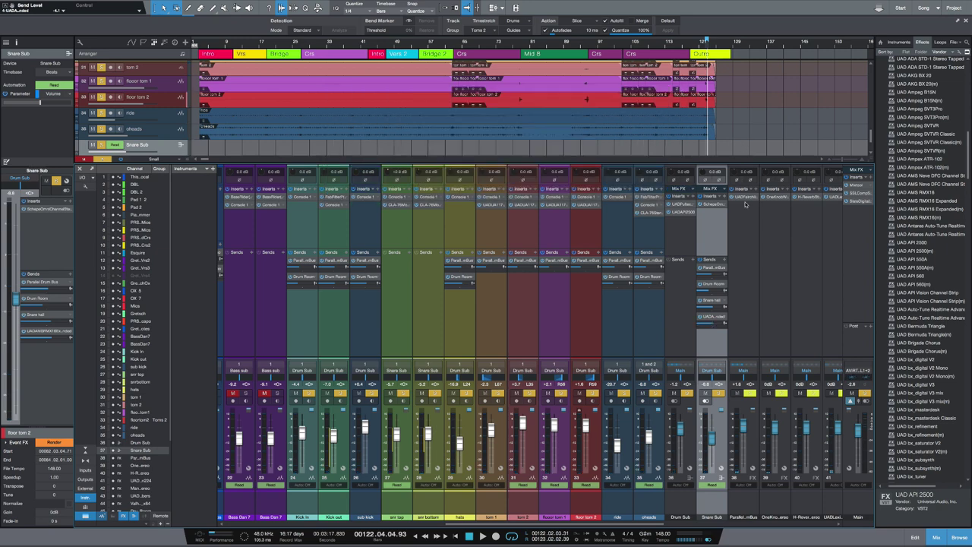
Step: Add a UAD Capitol Chambers send to Snare Sub and audition it from just before the first bridge
{"action": "left_click", "coordinate": [724, 261]}
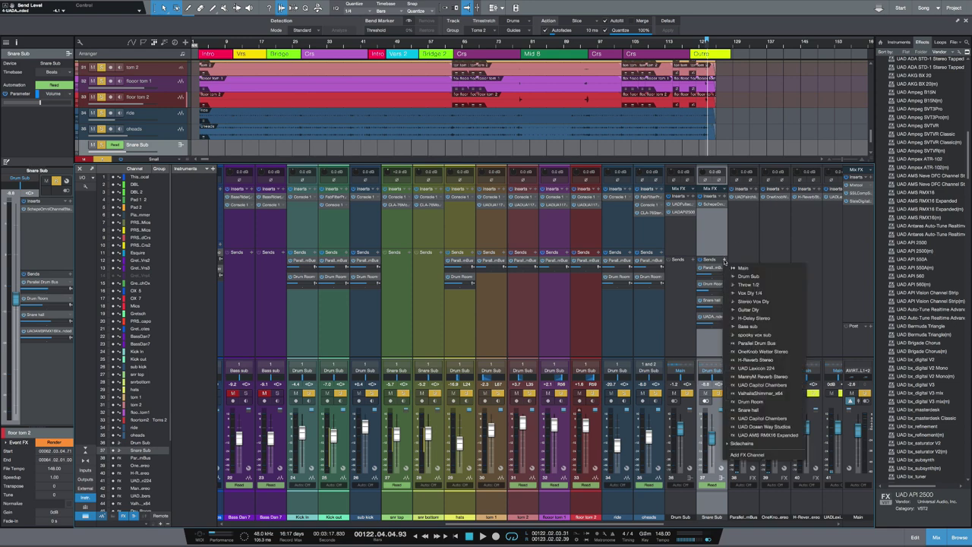
{"action": "left_click", "coordinate": [759, 418]}
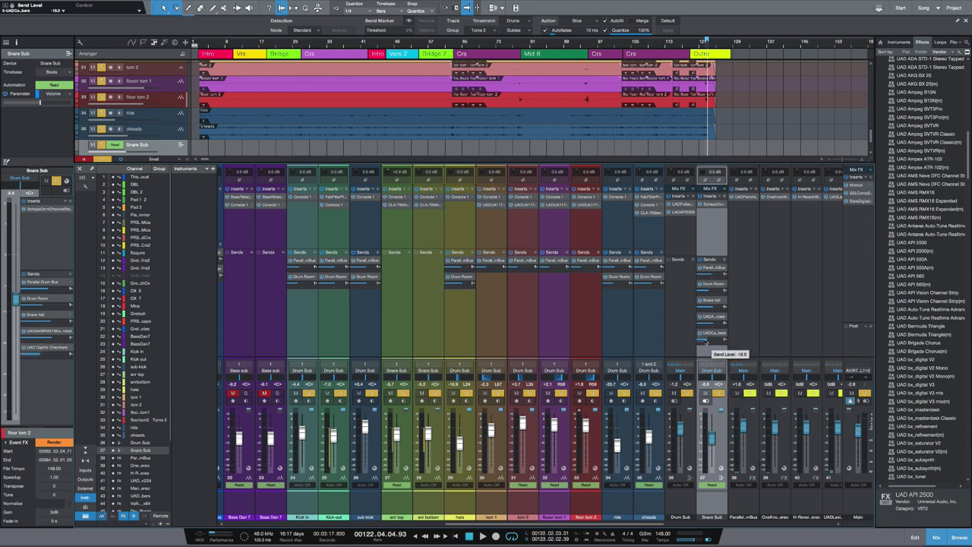
{"action": "left_click", "coordinate": [261, 43]}
{"action": "key", "text": "space"}
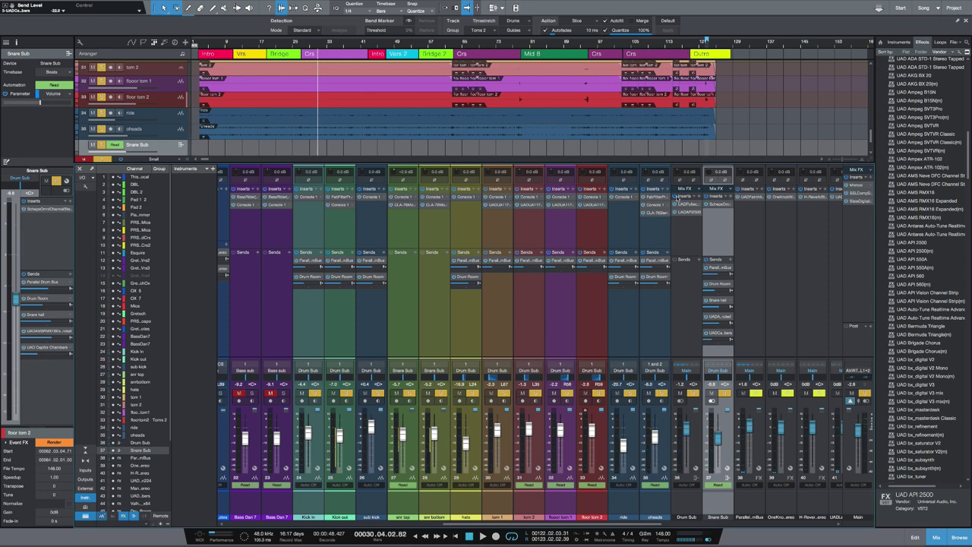
Step: Add a UAD Capitol Chambers send to the ride and set it to about -26.8 dB during playback
{"action": "left_click", "coordinate": [636, 251]}
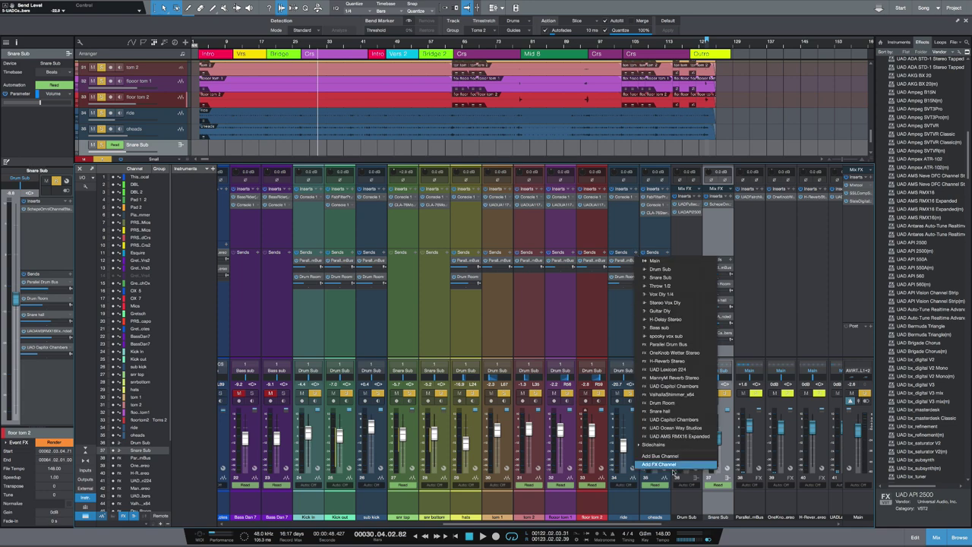
{"action": "left_click", "coordinate": [678, 421]}
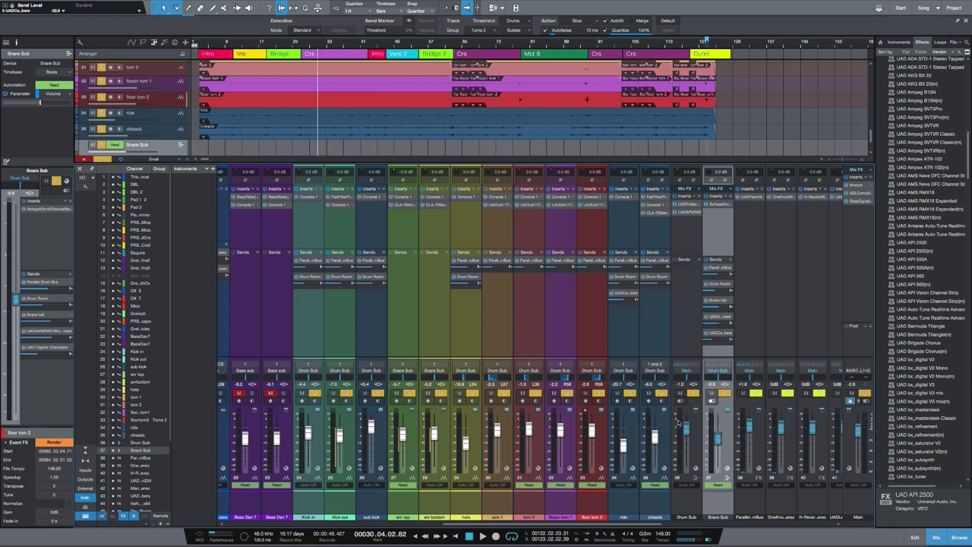
{"action": "left_click_drag", "start_coordinate": [620, 300], "coordinate": [617, 302]}
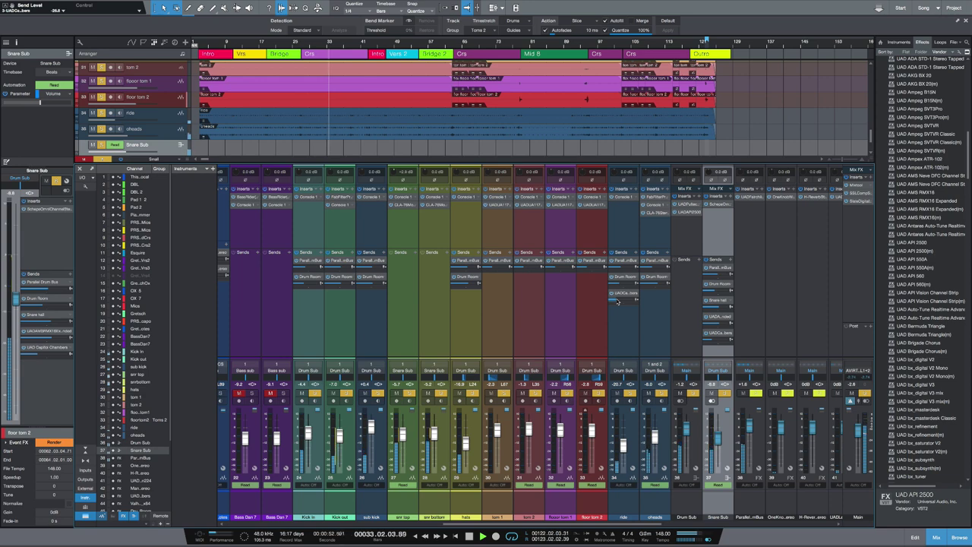
Step: Give oheads a lowered UAD Capitol Chambers send copied from the ride and a UAD Ocean Way Studios send at about -3.1 dB
{"action": "left_click_drag", "start_coordinate": [623, 298], "coordinate": [649, 298]}
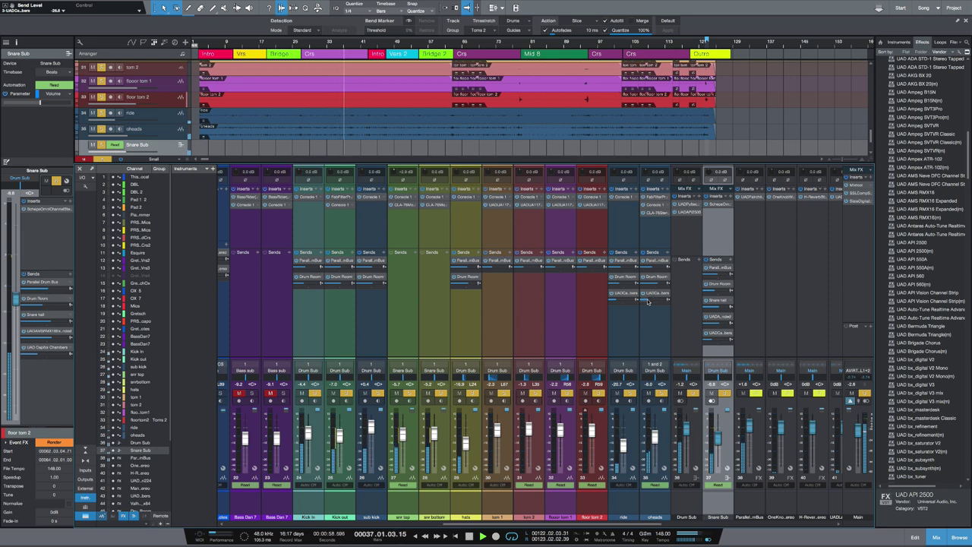
{"action": "mouse_move", "coordinate": [646, 302]}
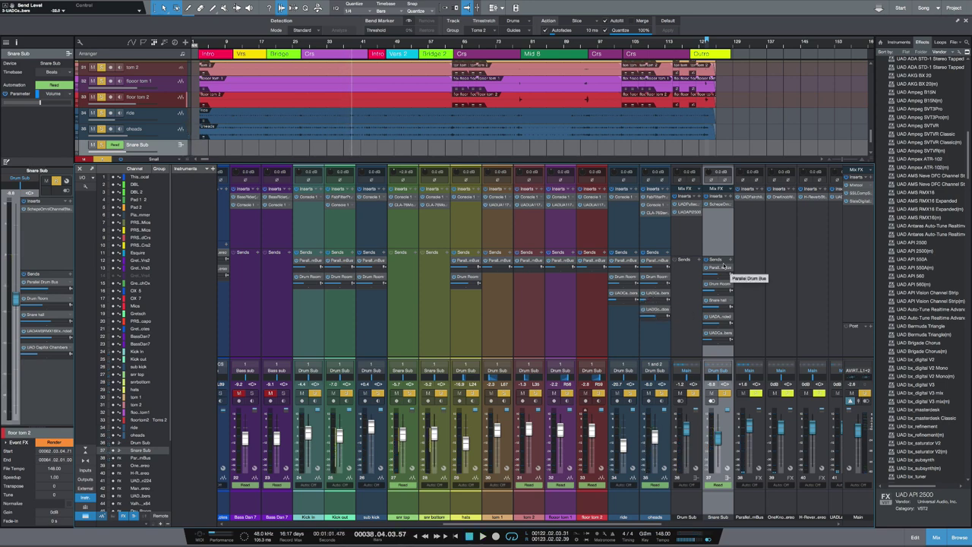
{"action": "left_click", "coordinate": [657, 311]}
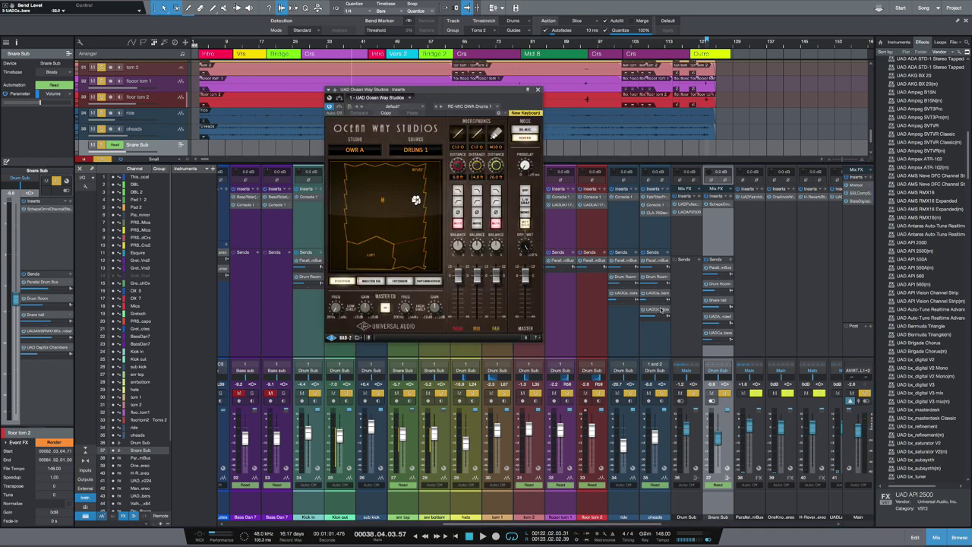
{"action": "left_click_drag", "start_coordinate": [471, 91], "coordinate": [540, 170]}
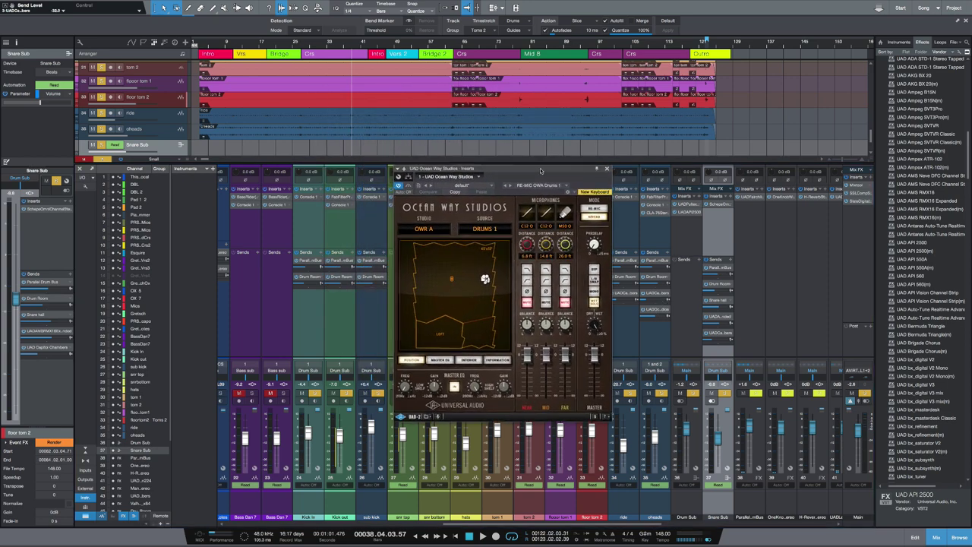
{"action": "mouse_move", "coordinate": [659, 317]}
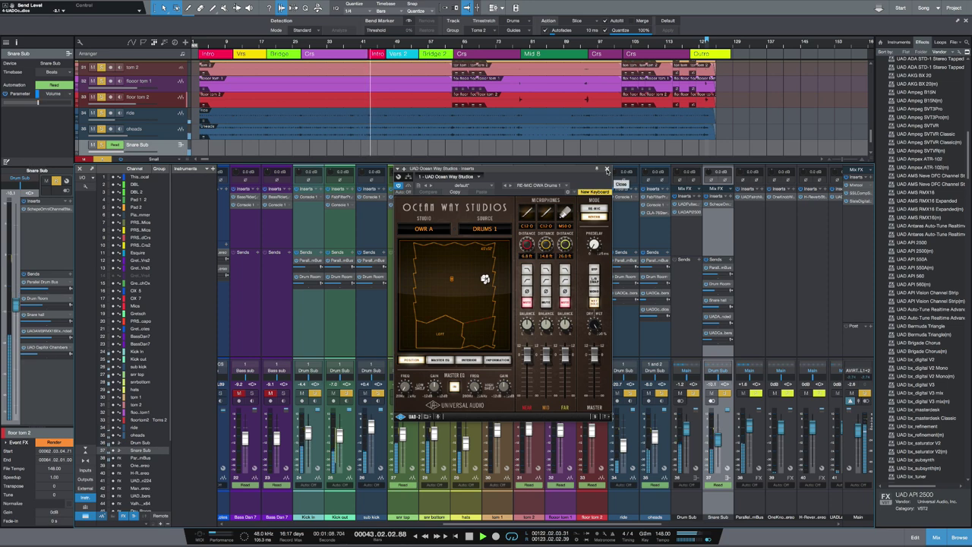
{"action": "left_click", "coordinate": [607, 170]}
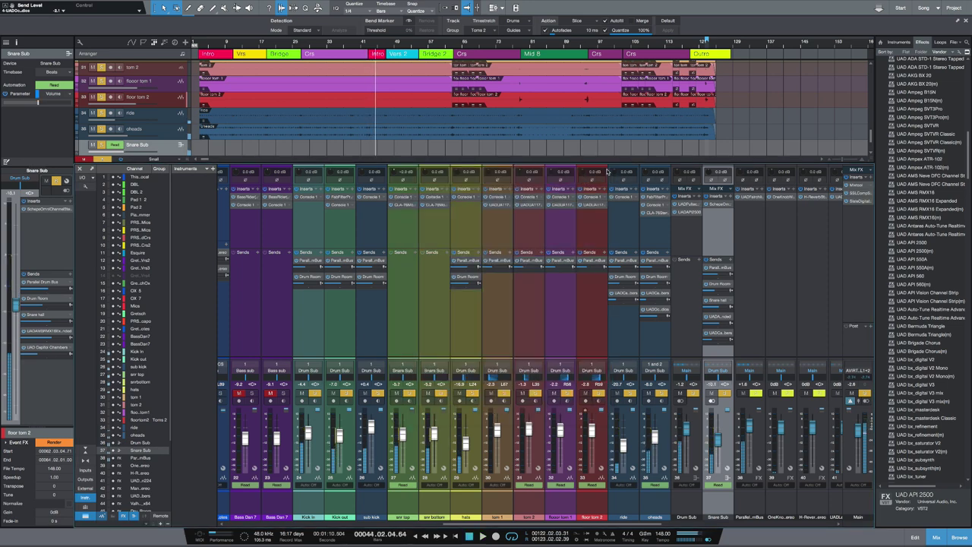
Step: Add a UAD Capitol Chambers send to all four tom channels and adjust the send levels while auditioning from the start of Mid 8
{"action": "left_click", "coordinate": [593, 334]}
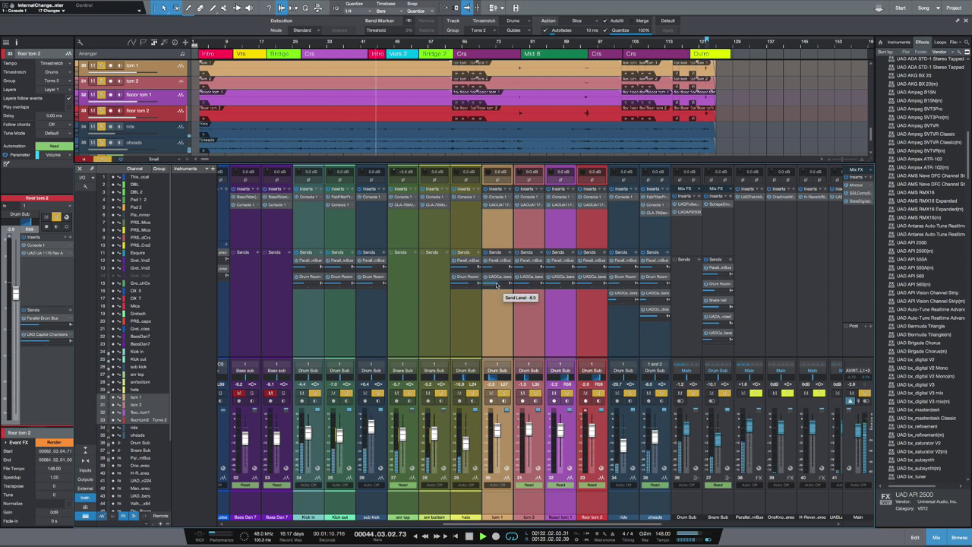
{"action": "left_click", "coordinate": [518, 46]}
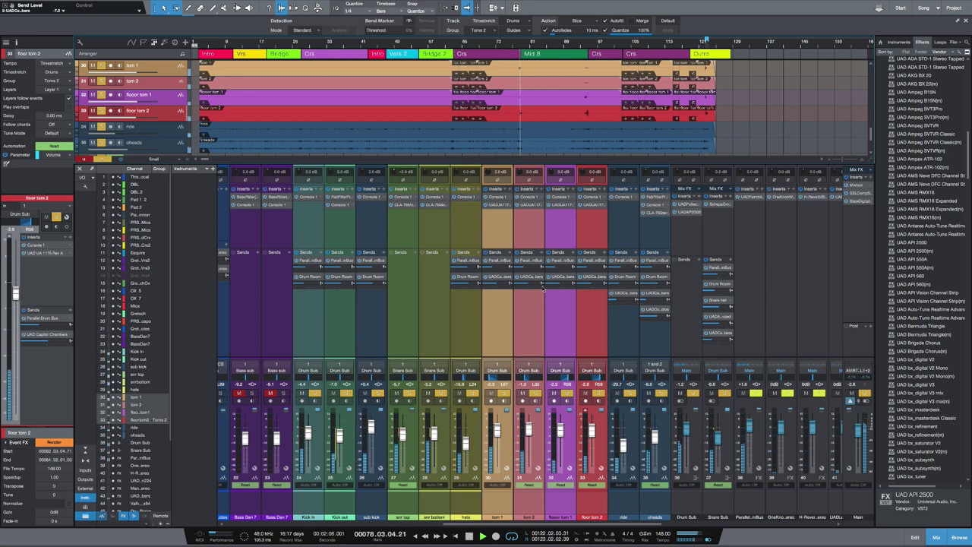
{"action": "left_click", "coordinate": [518, 47]}
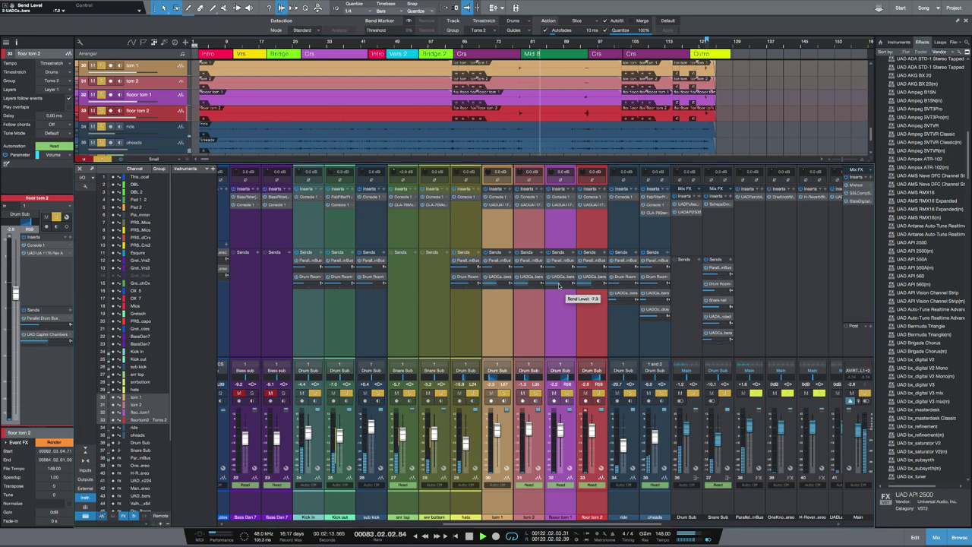
{"action": "left_click_drag", "start_coordinate": [559, 286], "coordinate": [555, 285]}
{"action": "left_click", "coordinate": [519, 44]}
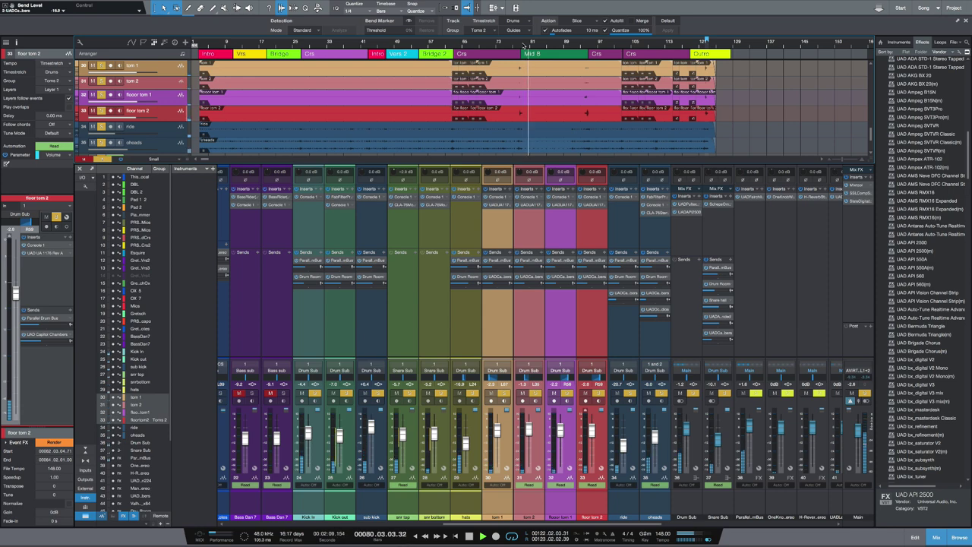
Step: Unmute and solo the two Bass Dan 7 channels and audition them with the drums from the intro
{"action": "key", "text": "space"}
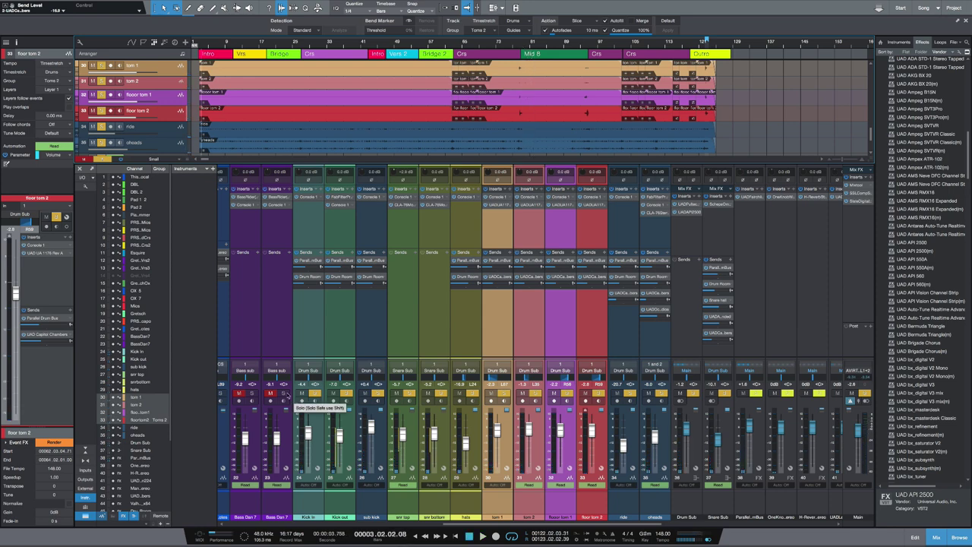
{"action": "key", "text": "space"}
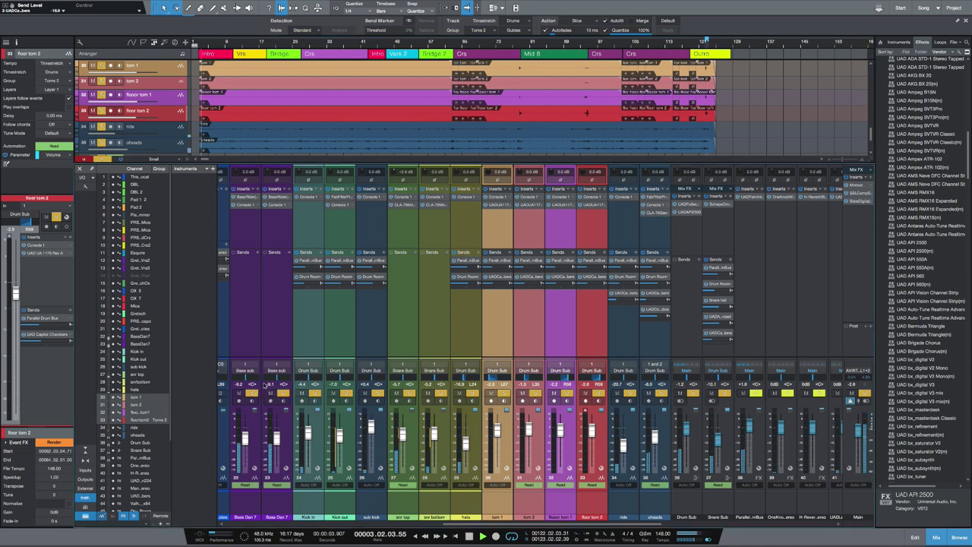
Step: Clear all solos with the channels from Kick In to Parallel Drum Bus selected, and play the full mix from the first verse
{"action": "left_click", "coordinate": [320, 492]}
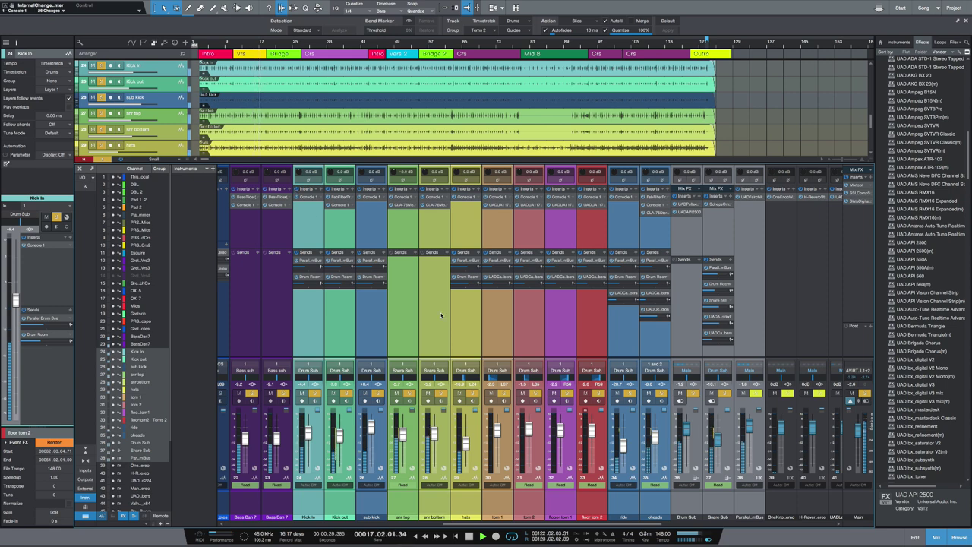
{"action": "left_click", "coordinate": [865, 394]}
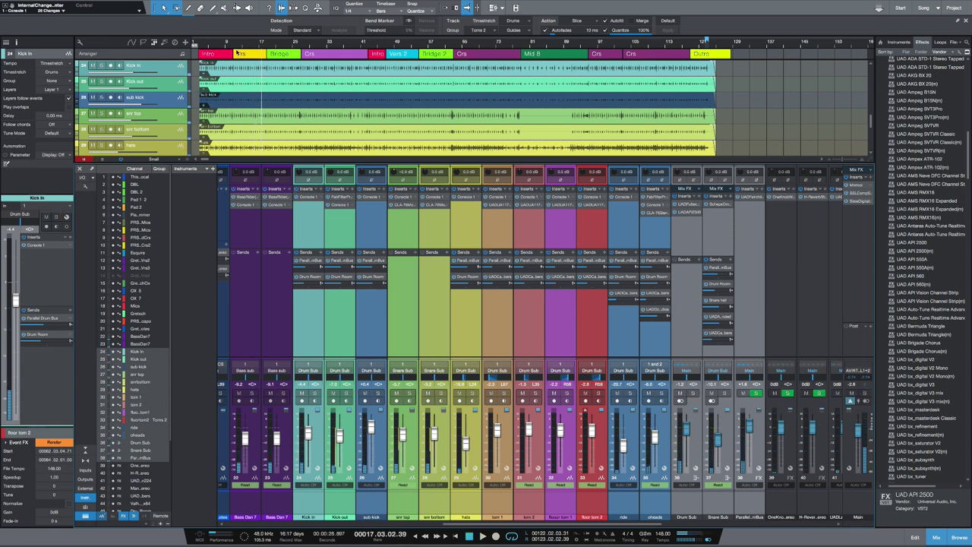
{"action": "key", "text": "space"}
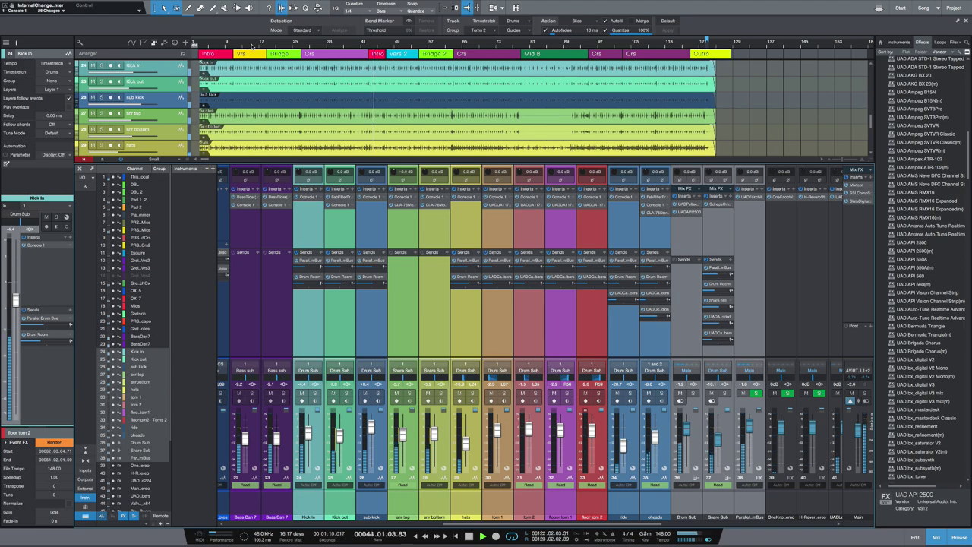
{"action": "key", "text": "space"}
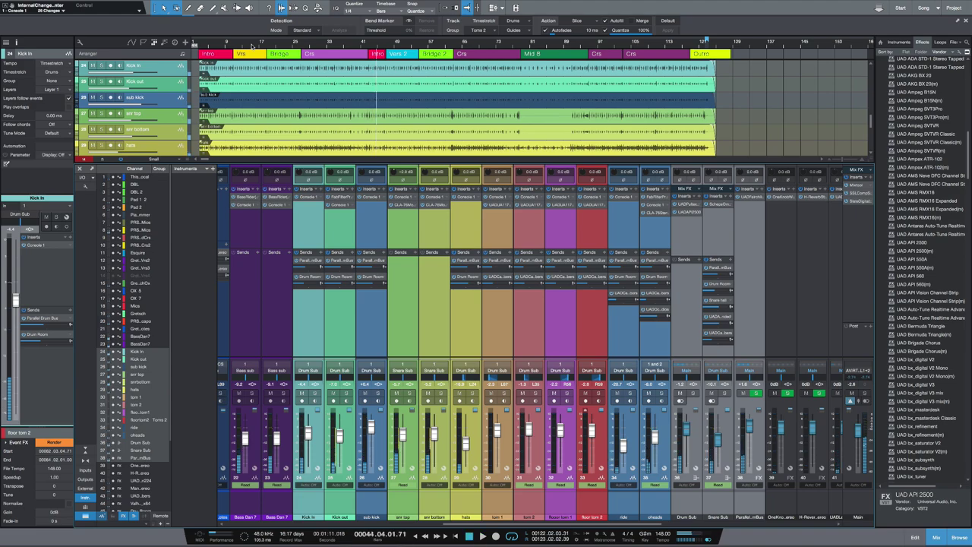